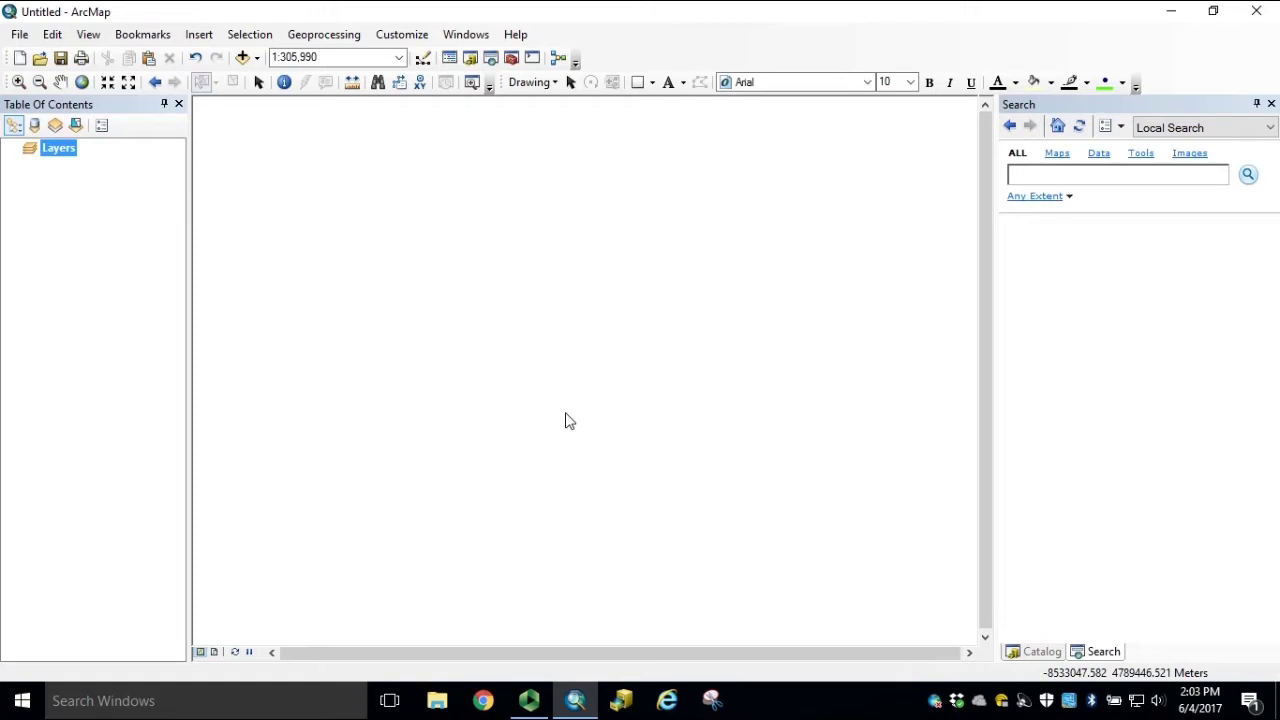
# Step: Confirm the Spatial Analyst extension is enabled in the Extensions list
pyautogui.click(420, 40)
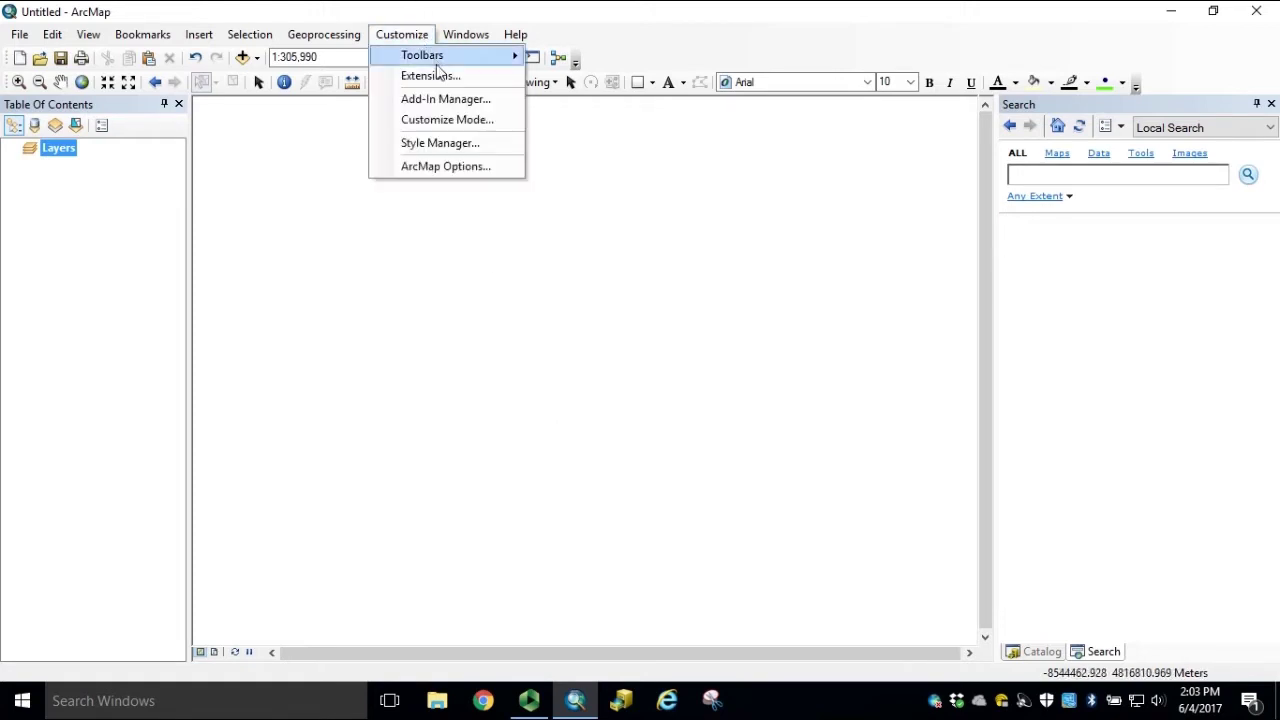
pyautogui.click(477, 80)
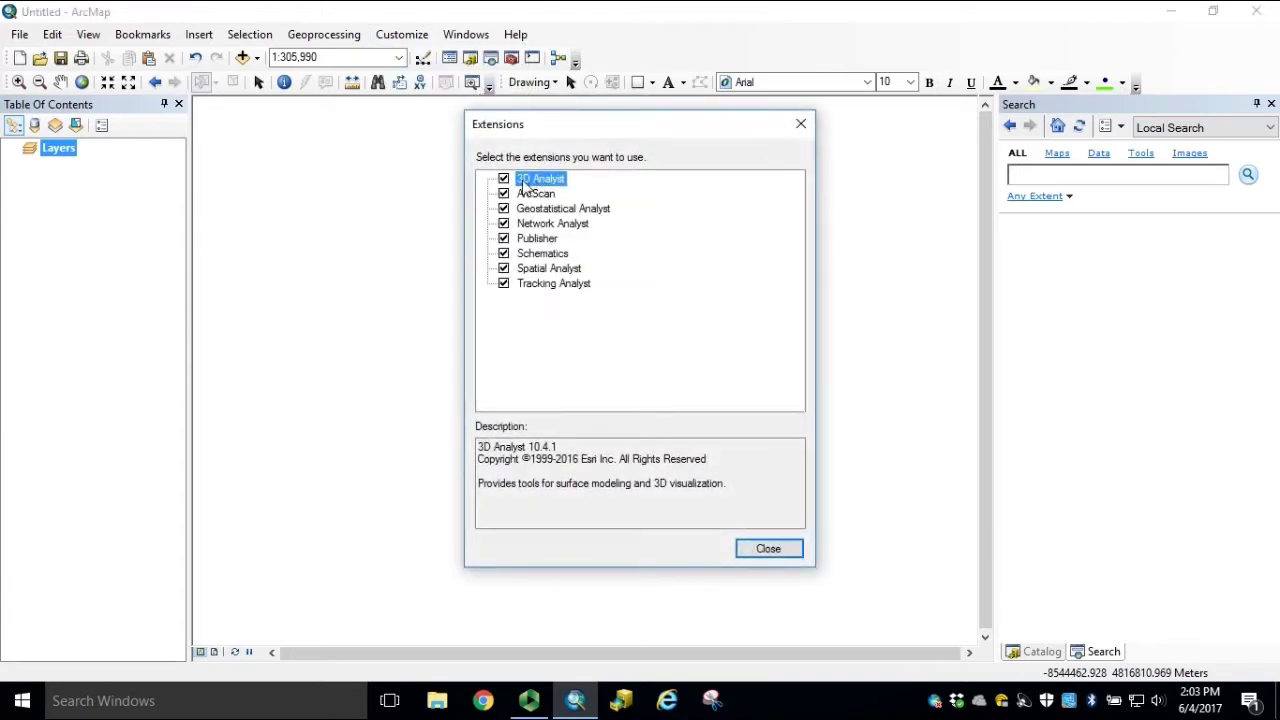
pyautogui.click(548, 270)
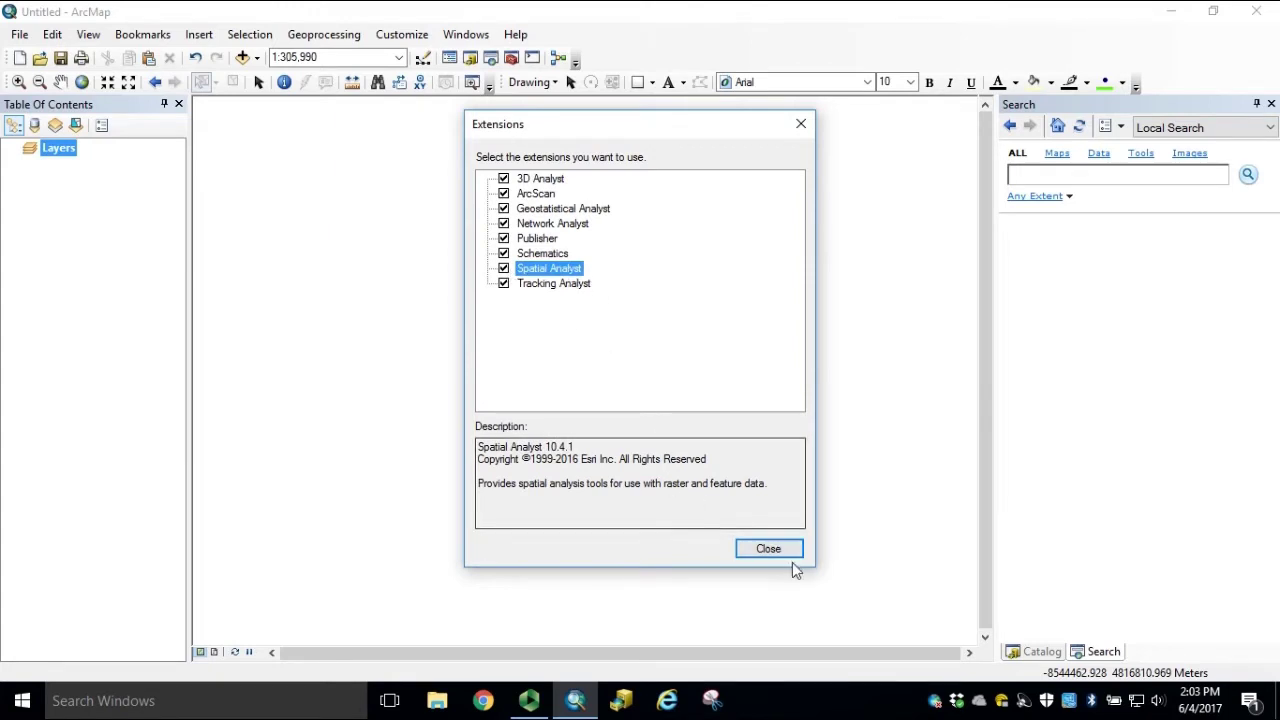
pyautogui.click(768, 549)
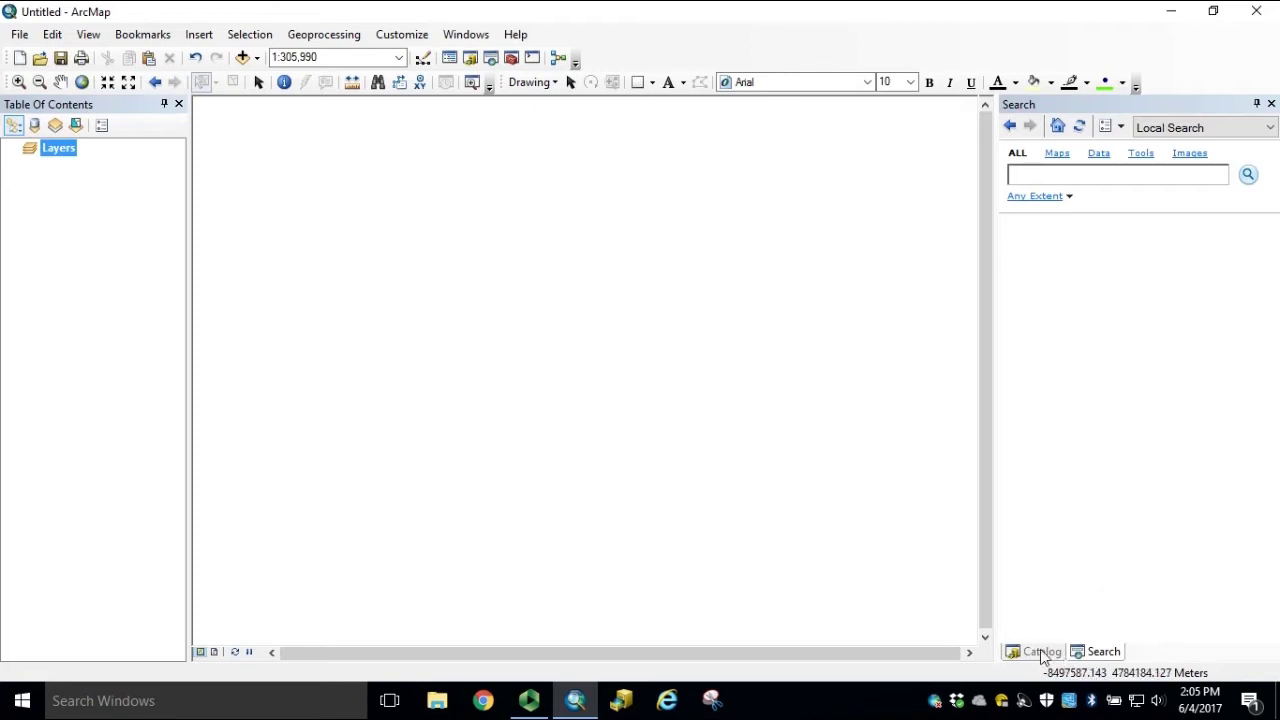
# Step: Search for 'las dataset' and open the Create LAS Dataset tool
pyautogui.click(1100, 656)
pyautogui.click(1080, 177)
pyautogui.write('las dataset')
pyautogui.press('Return')
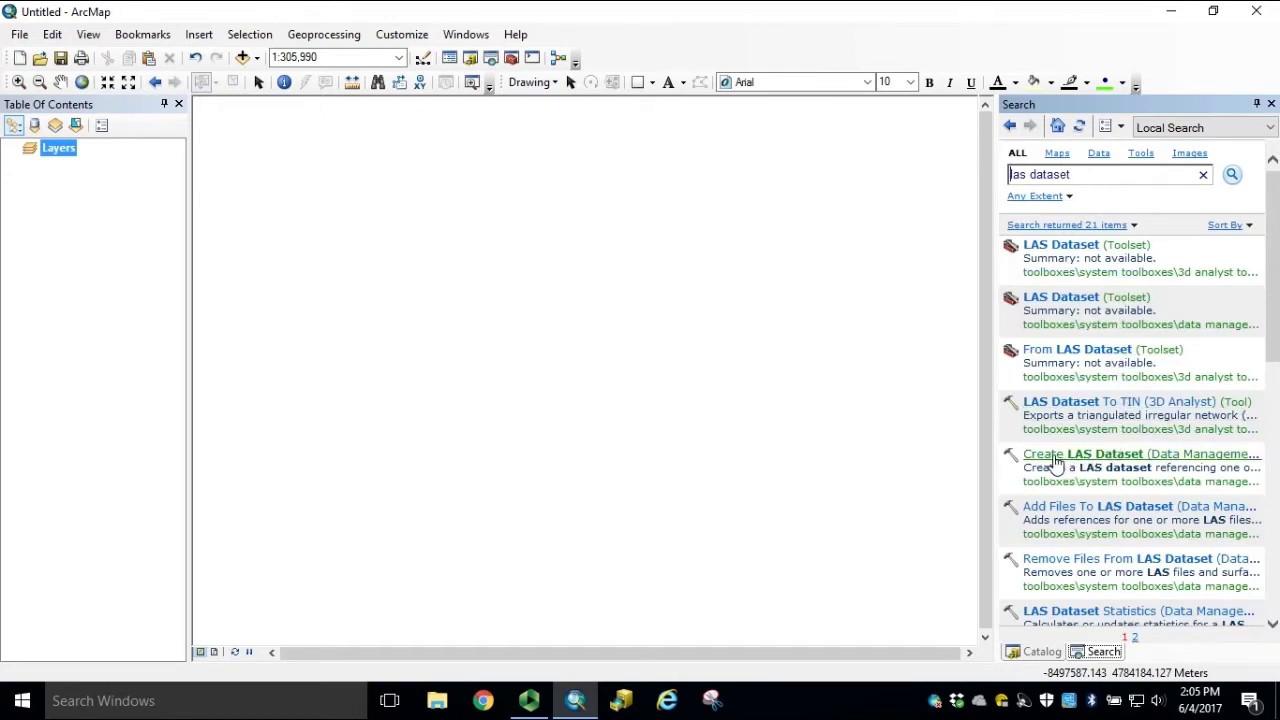
pyautogui.click(1113, 460)
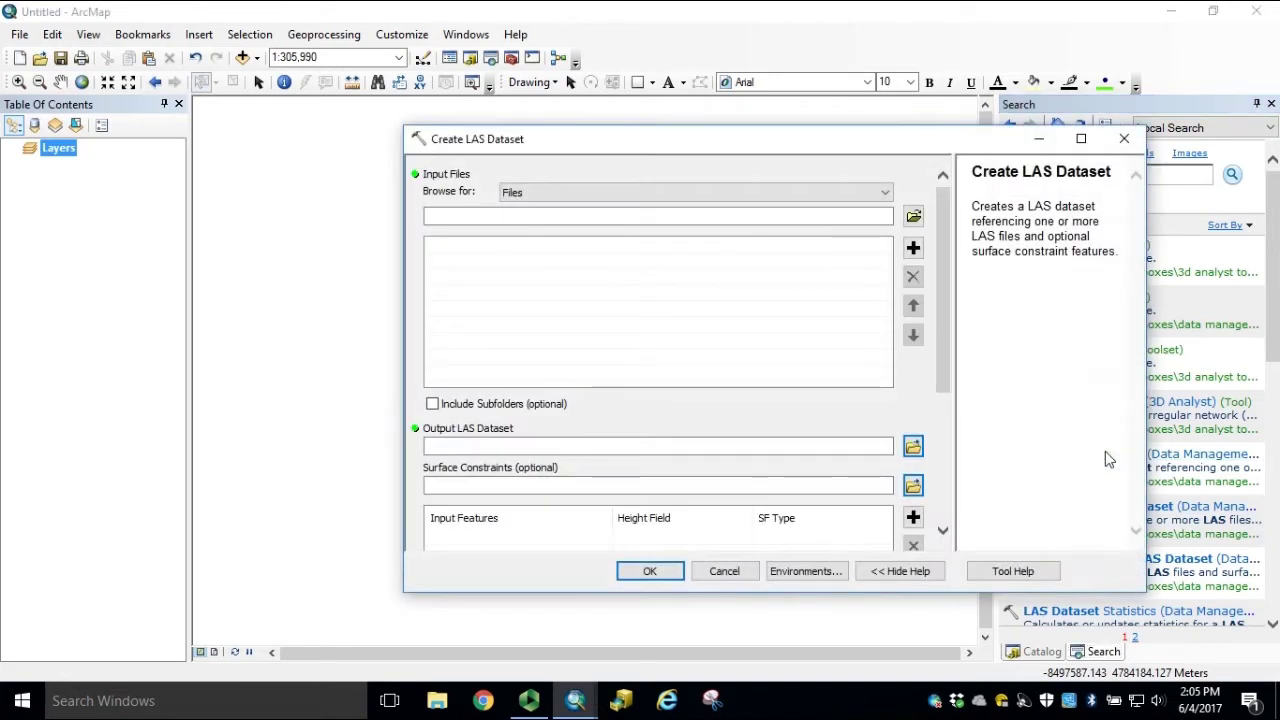
# Step: Add all nine .las files as the tool's input
pyautogui.click(914, 219)
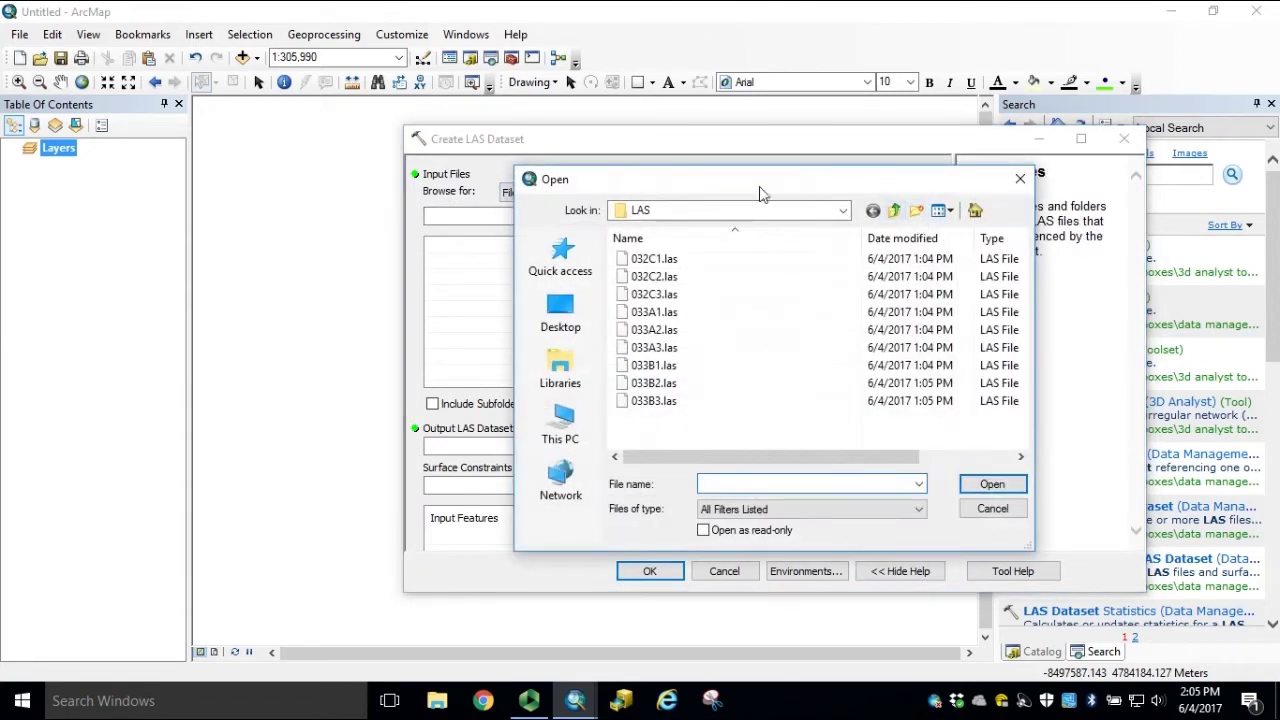
pyautogui.moveTo(665, 400); pyautogui.dragTo(656, 247)
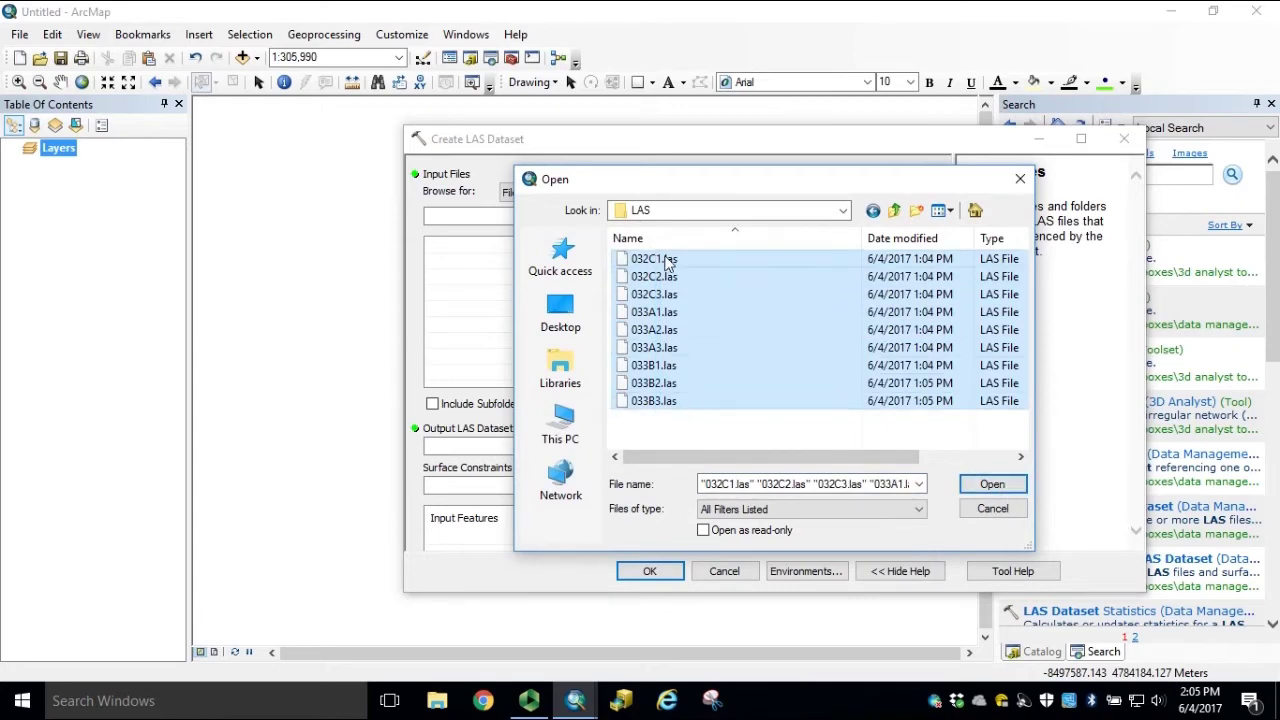
pyautogui.click(992, 484)
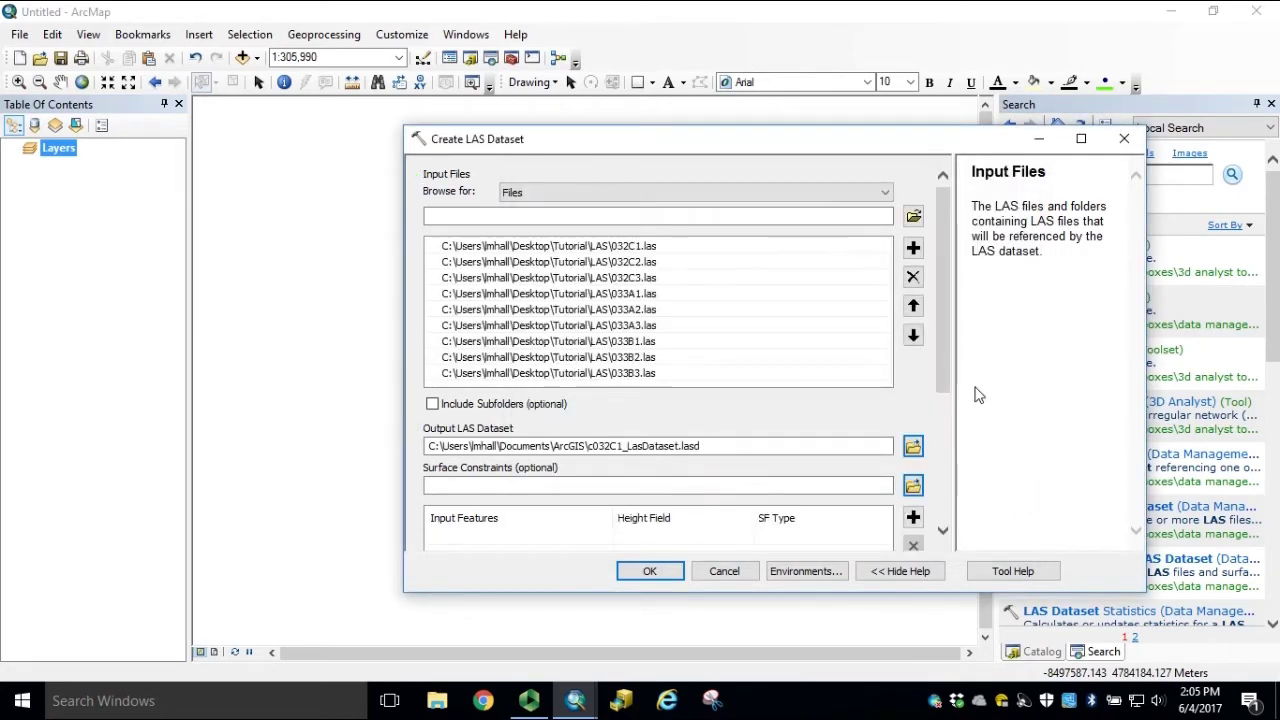
pyautogui.scroll(-5, 944, 345)
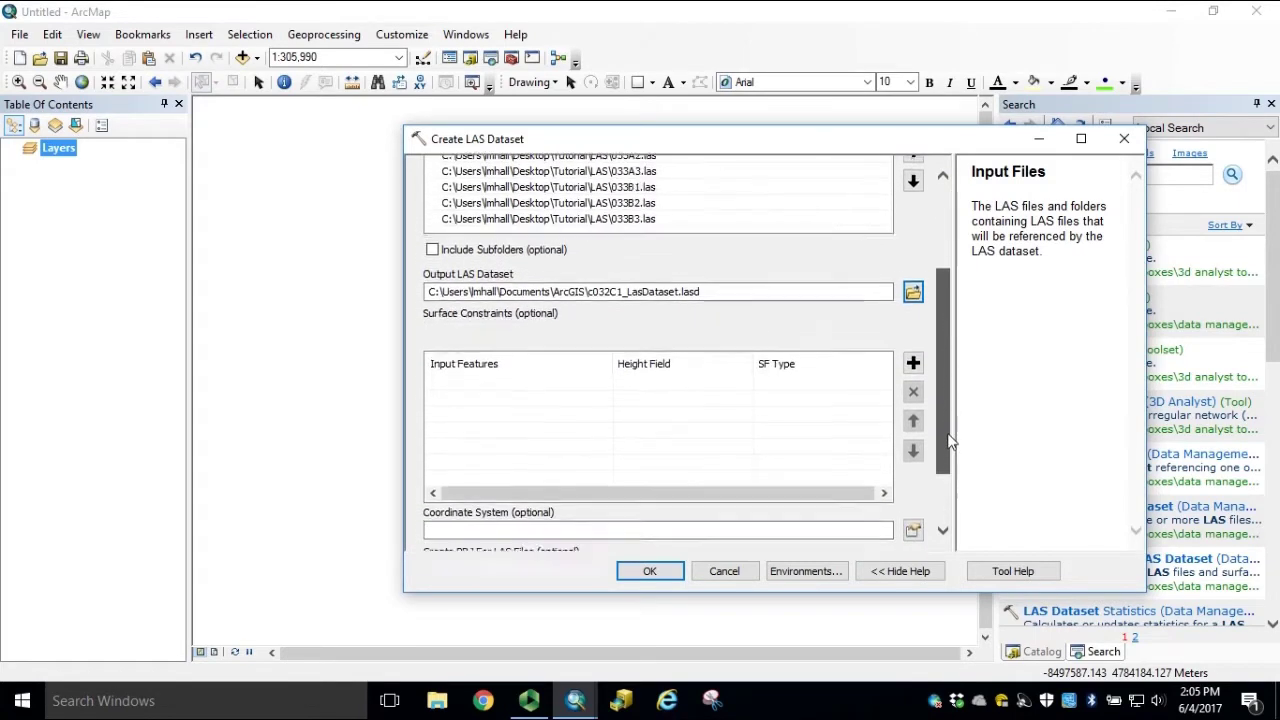
# Step: Set the output to LASd.lasd in the Tutorial's LAS folder
pyautogui.click(913, 266)
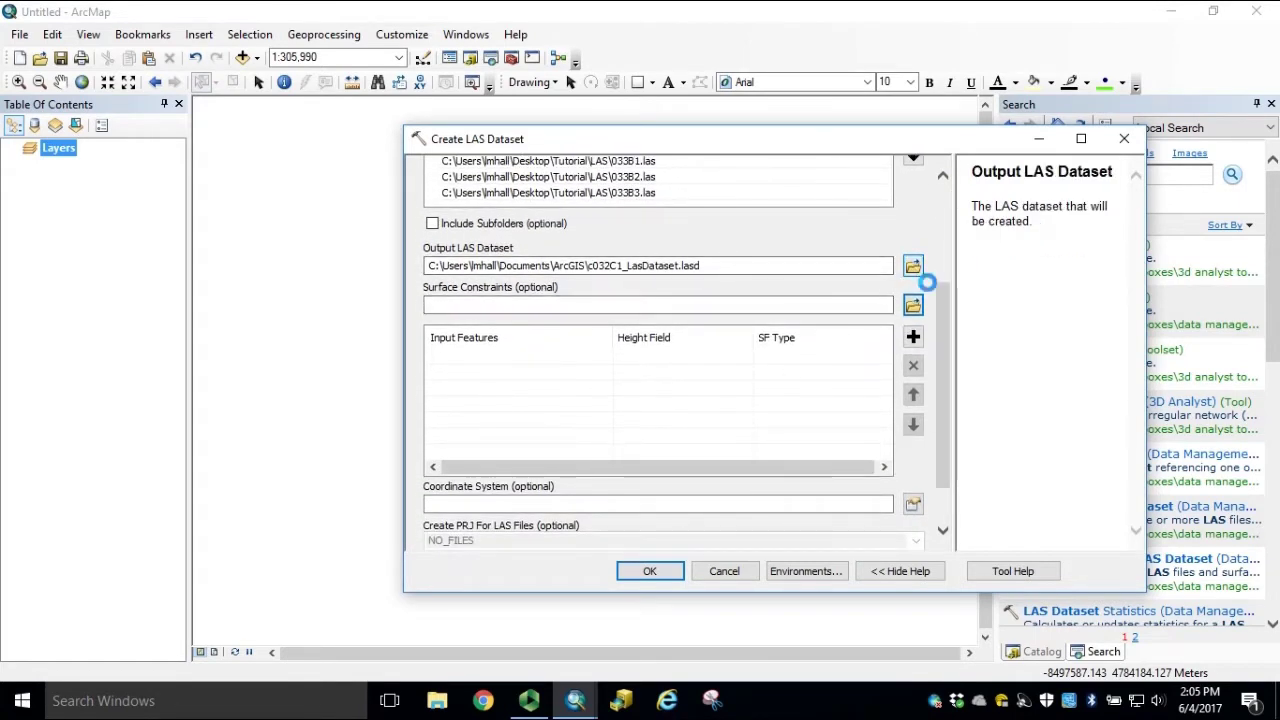
pyautogui.click(802, 248)
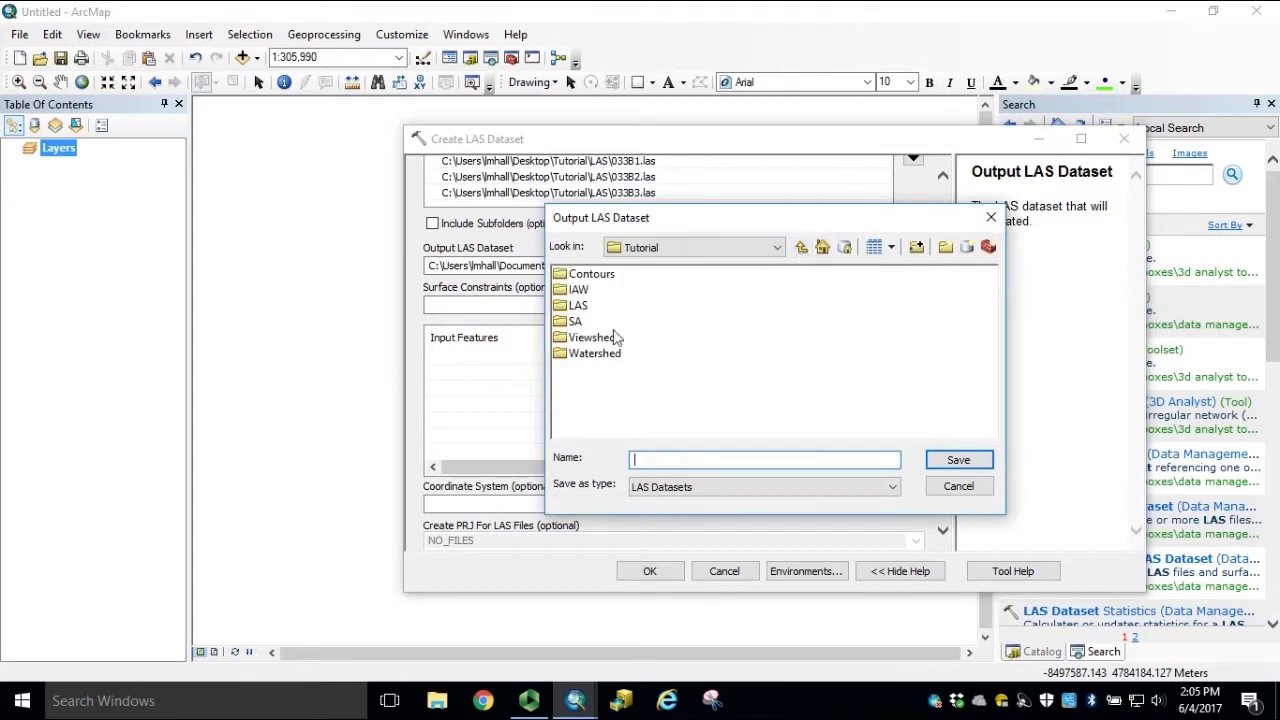
pyautogui.doubleClick(577, 305)
pyautogui.click(700, 460)
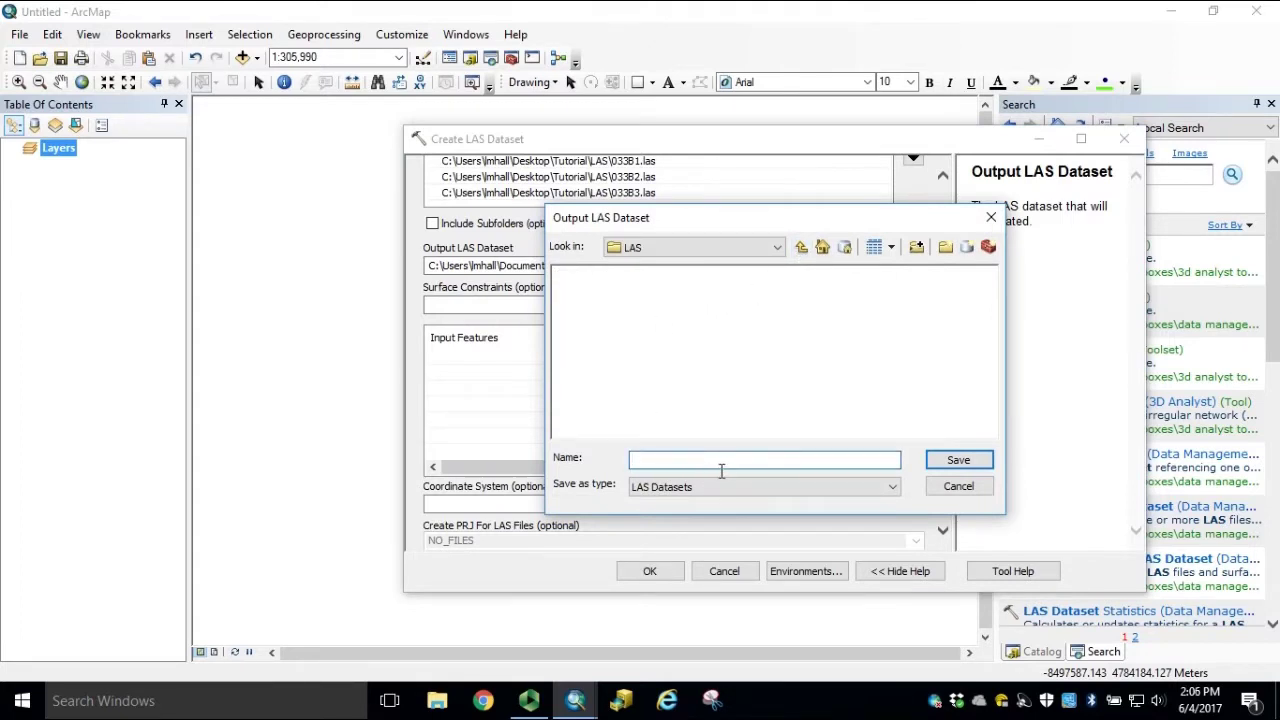
pyautogui.write('LASd')
pyautogui.click(945, 461)
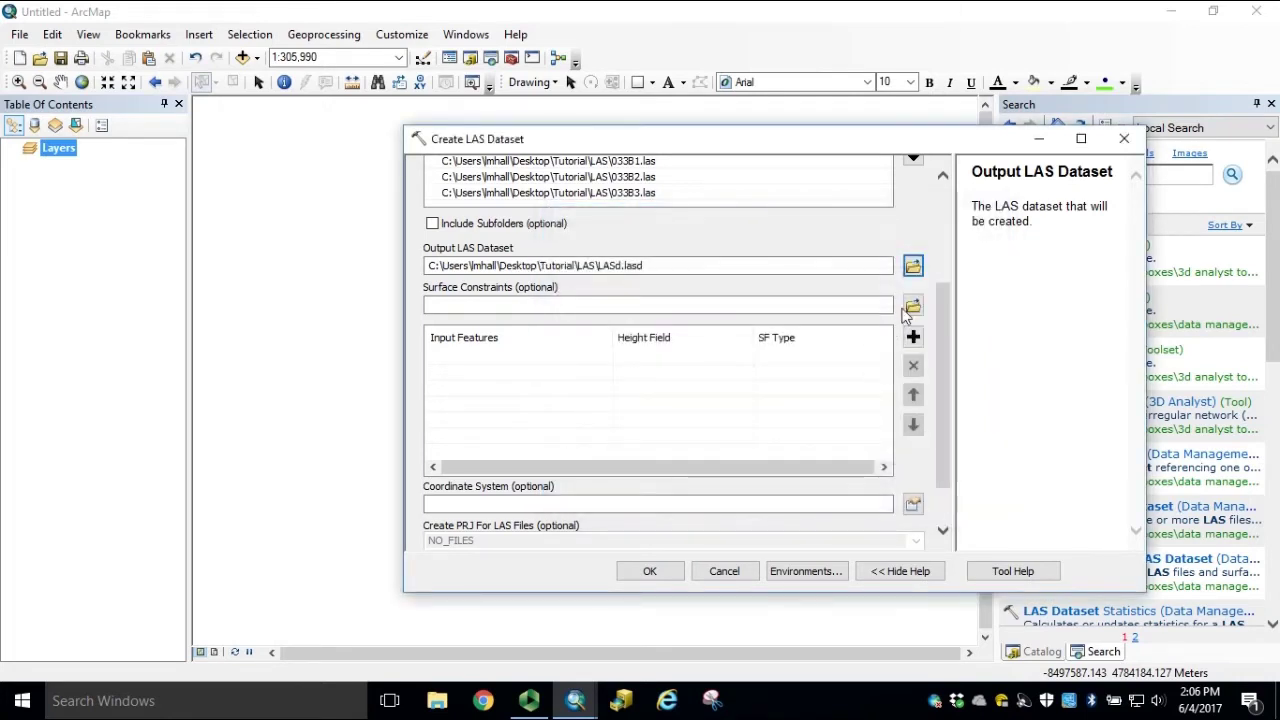
# Step: Turn on Compute Statistics and Store Relative Paths
pyautogui.moveTo(945, 318); pyautogui.dragTo(945, 336)
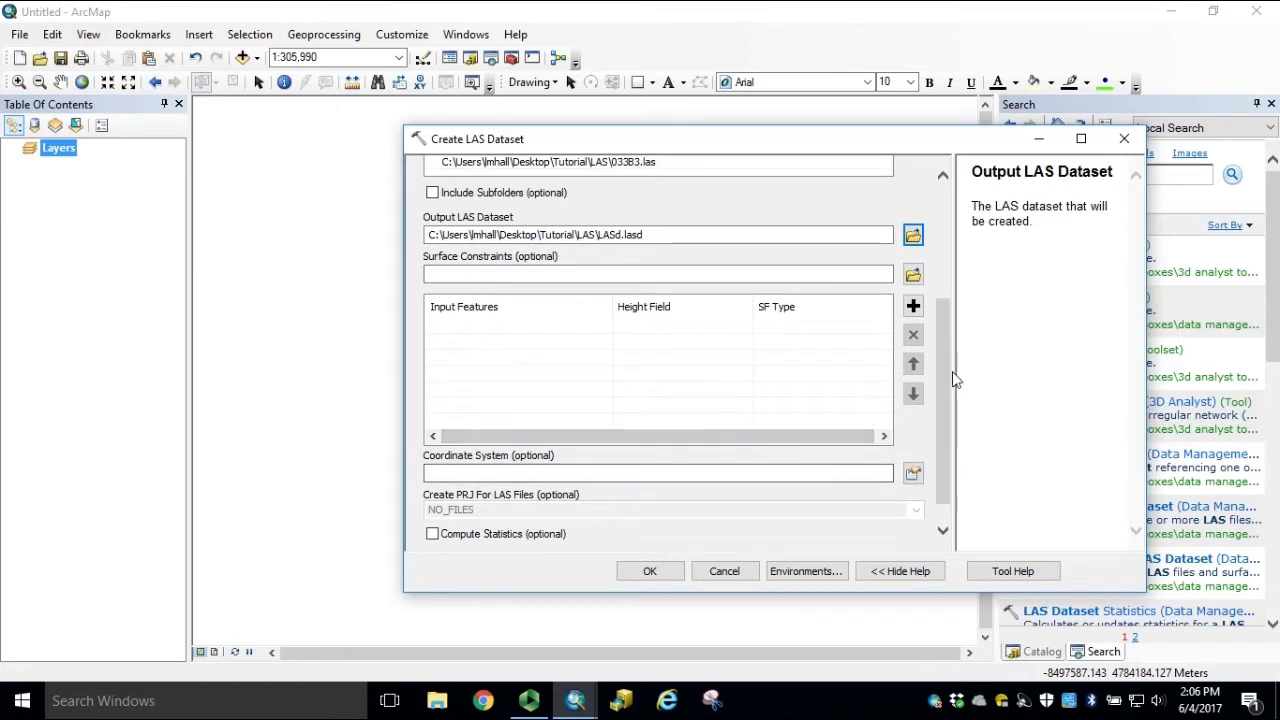
pyautogui.scroll(-1, 953, 378)
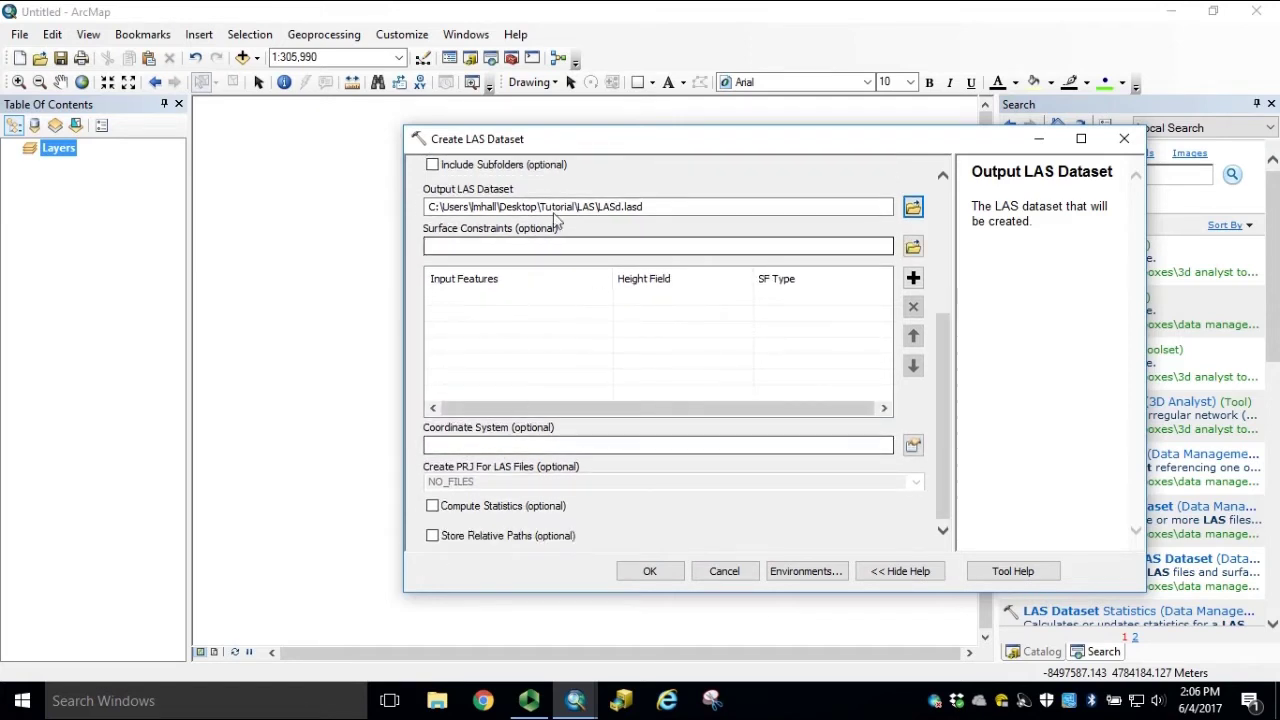
pyautogui.click(434, 508)
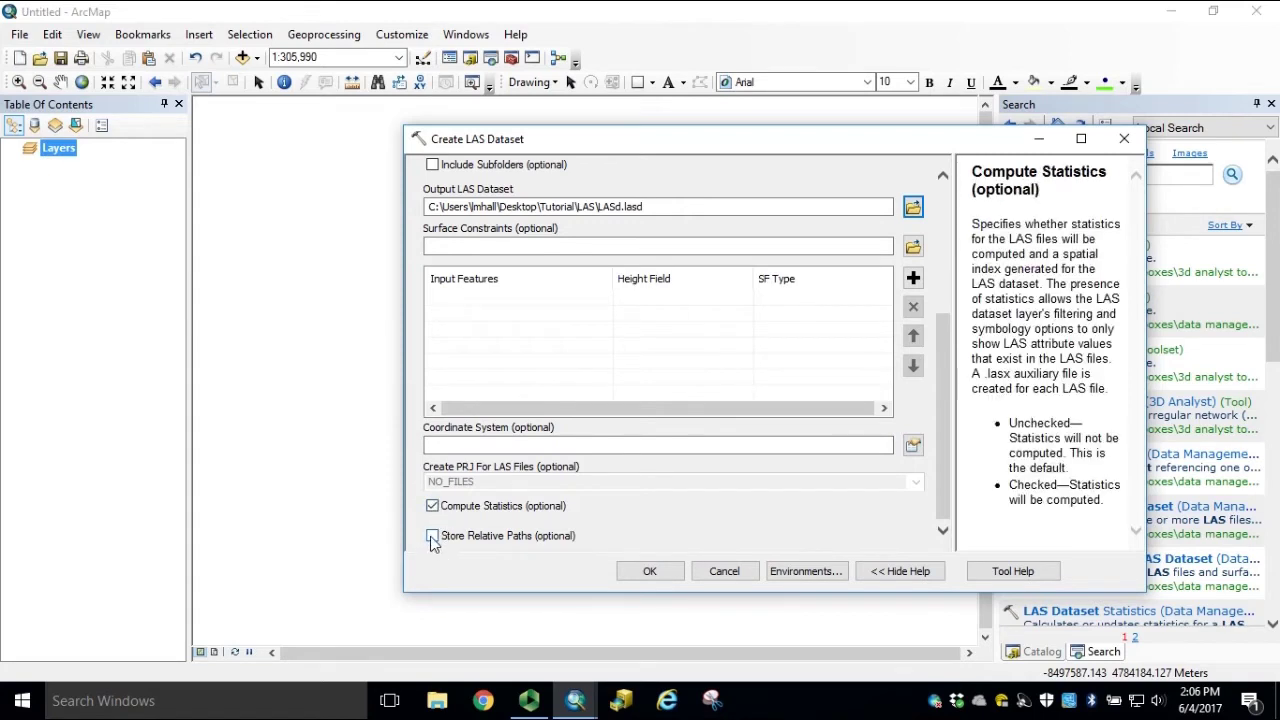
pyautogui.click(433, 538)
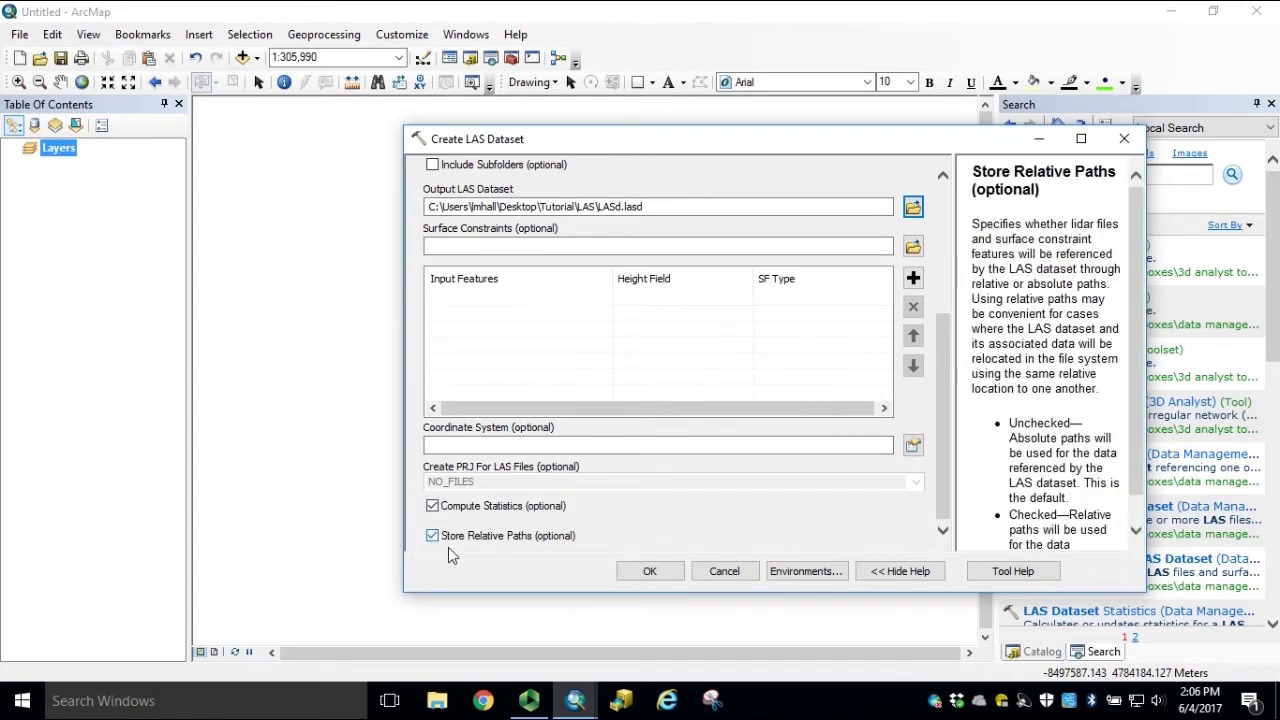
# Step: Run Create LAS Dataset and check its success messages in Geoprocessing Results
pyautogui.click(673, 580)
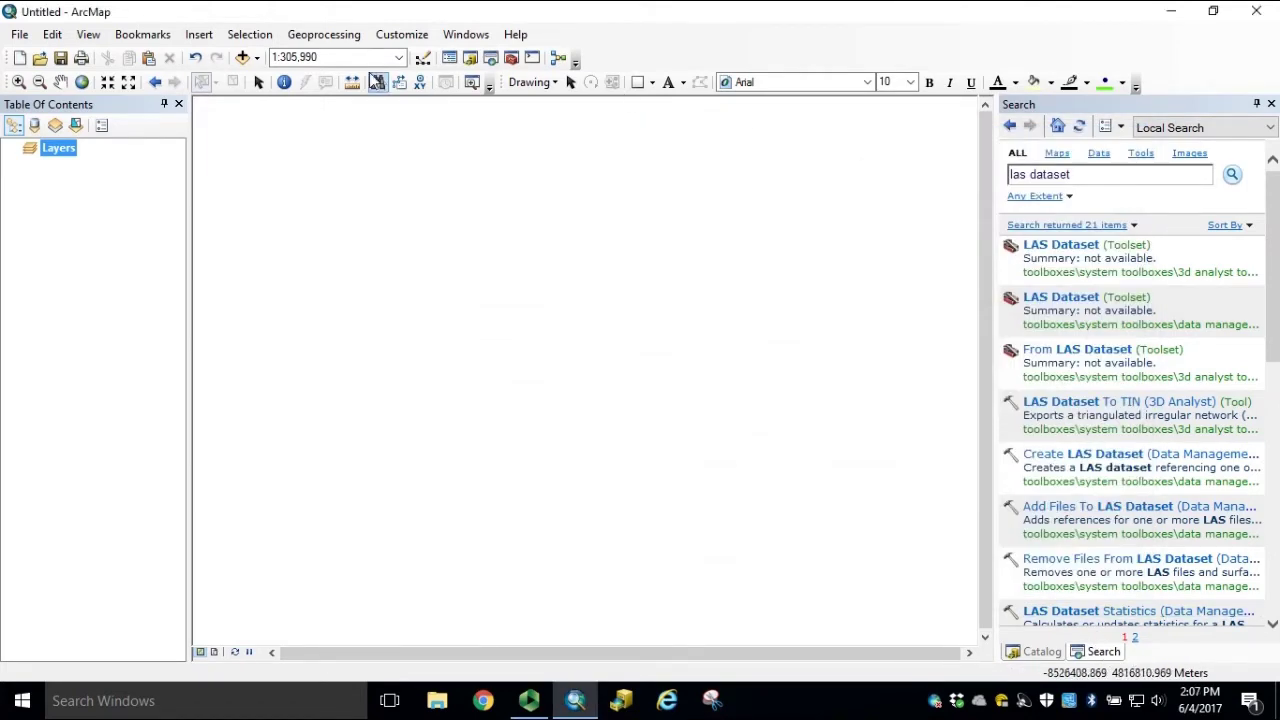
pyautogui.click(338, 40)
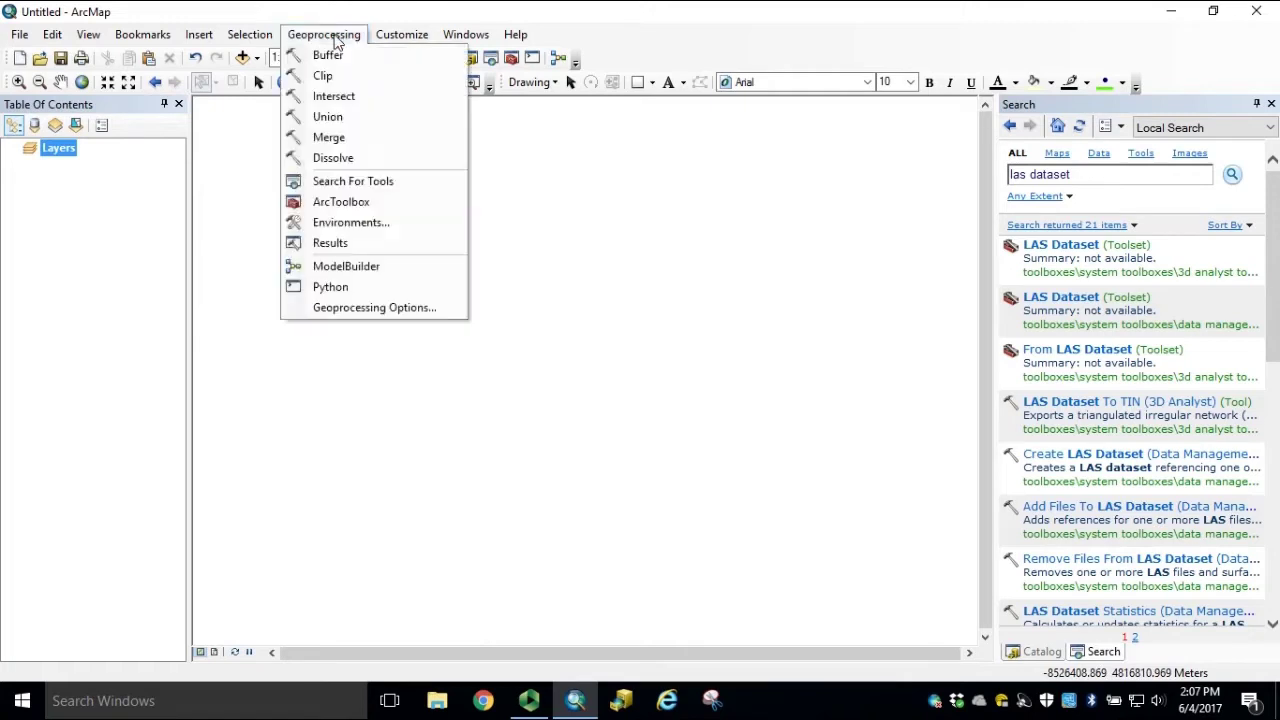
pyautogui.click(357, 247)
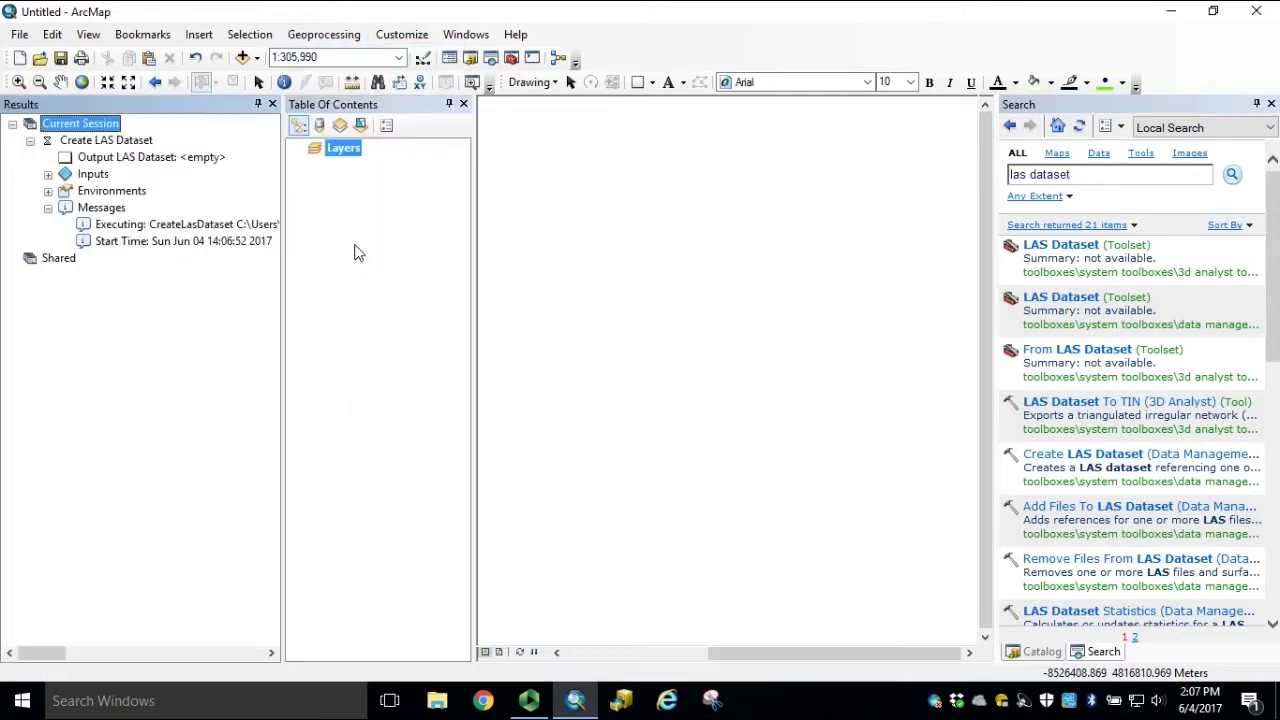
pyautogui.click(117, 245)
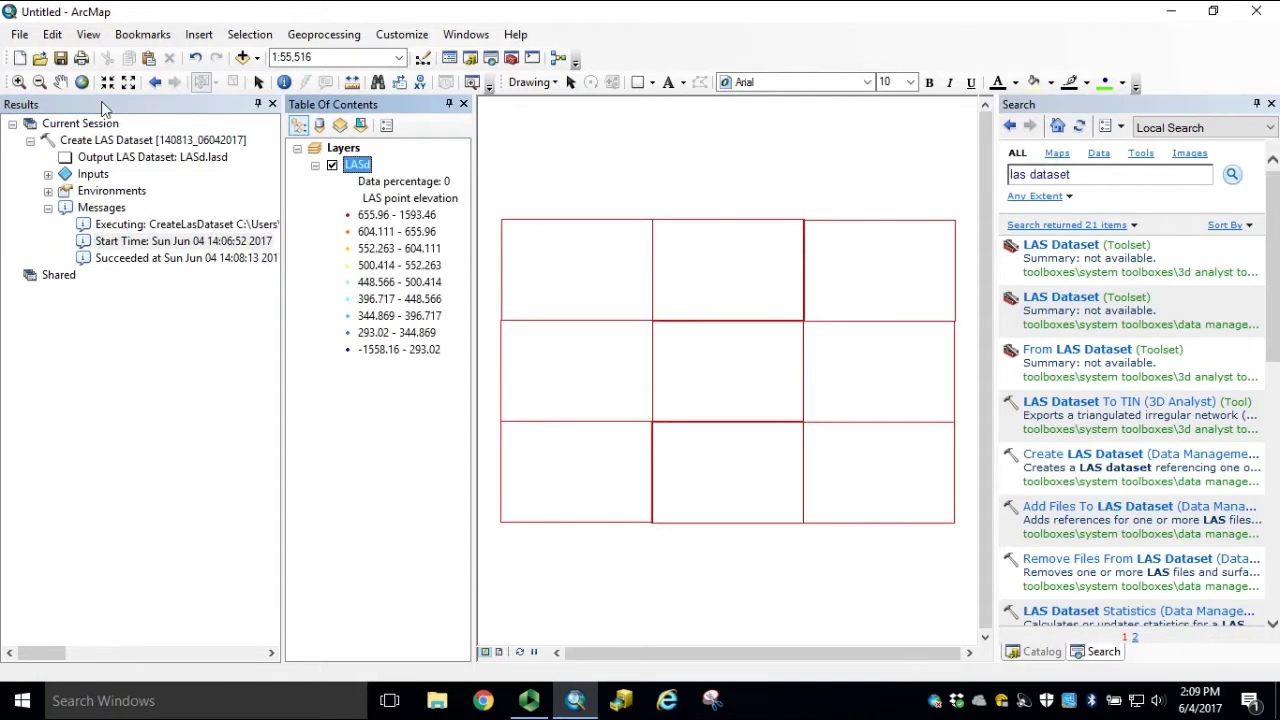
# Step: Close Results, zoom to the full LASd extent, and select the Data percentage entry
pyautogui.click(272, 104)
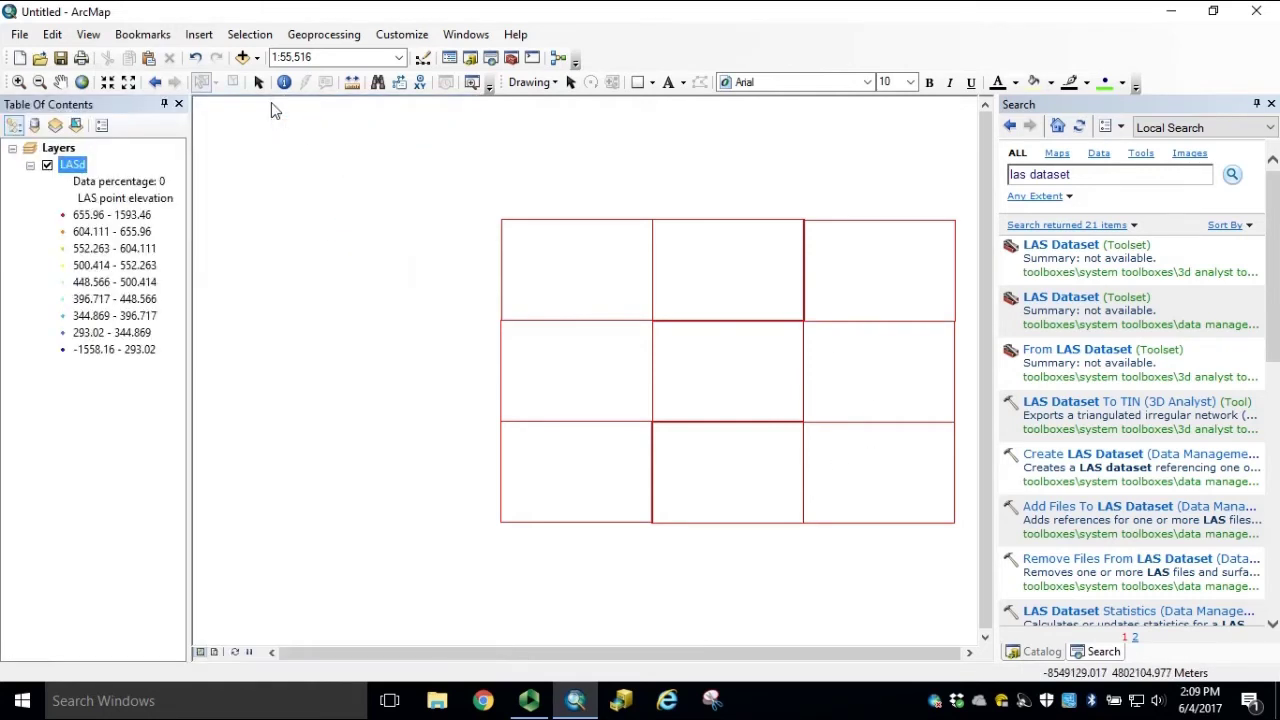
pyautogui.click(83, 83)
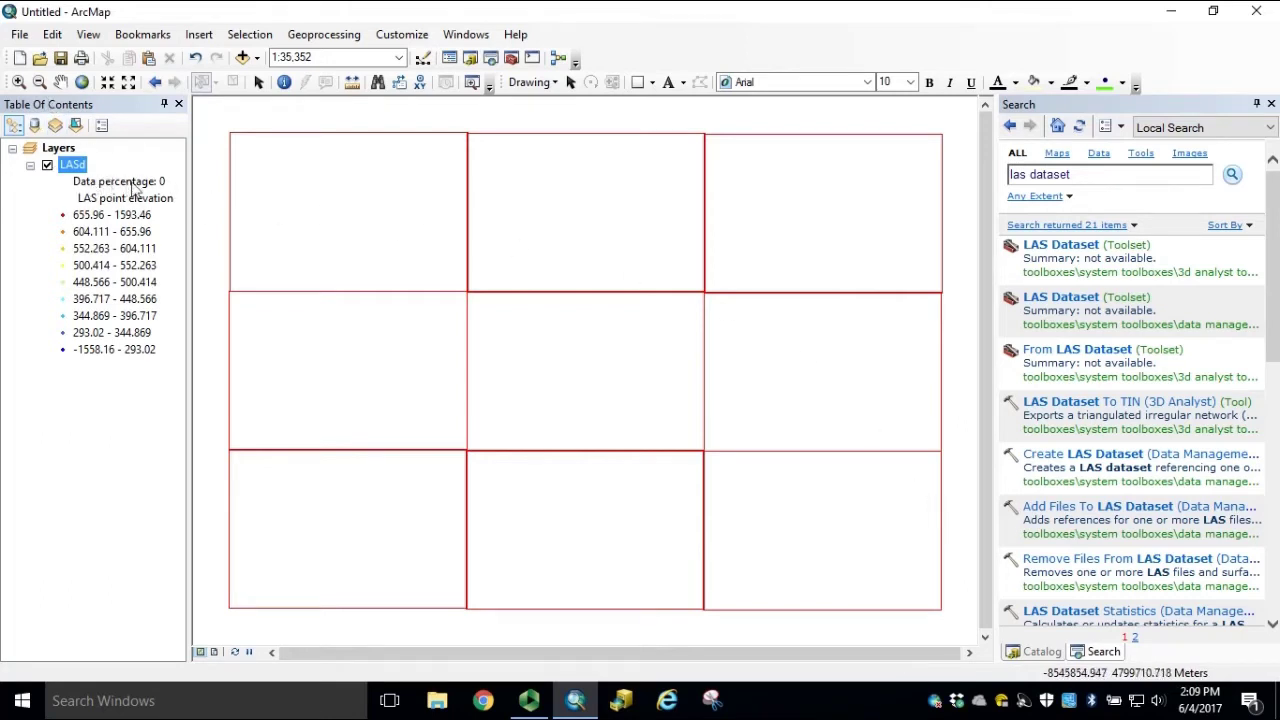
pyautogui.click(142, 183)
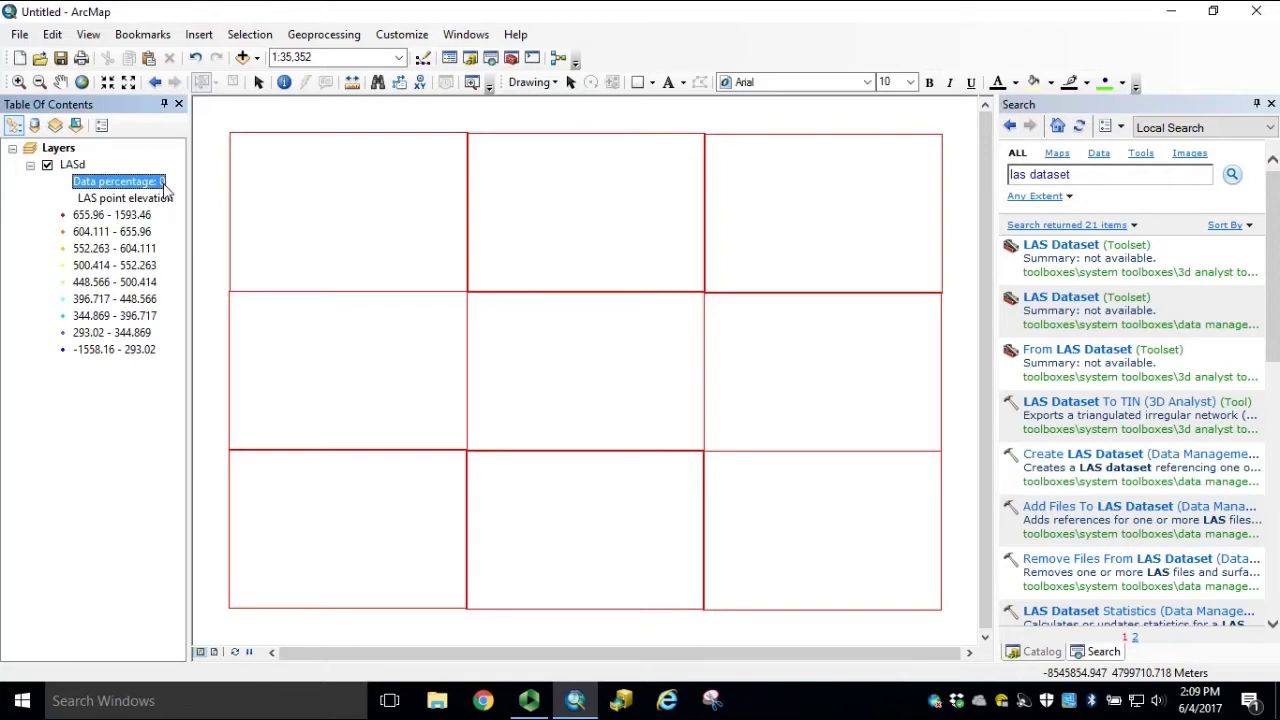
pyautogui.click(160, 182)
pyautogui.scroll(1, 476, 370)
pyautogui.scroll(-3, 549, 360)
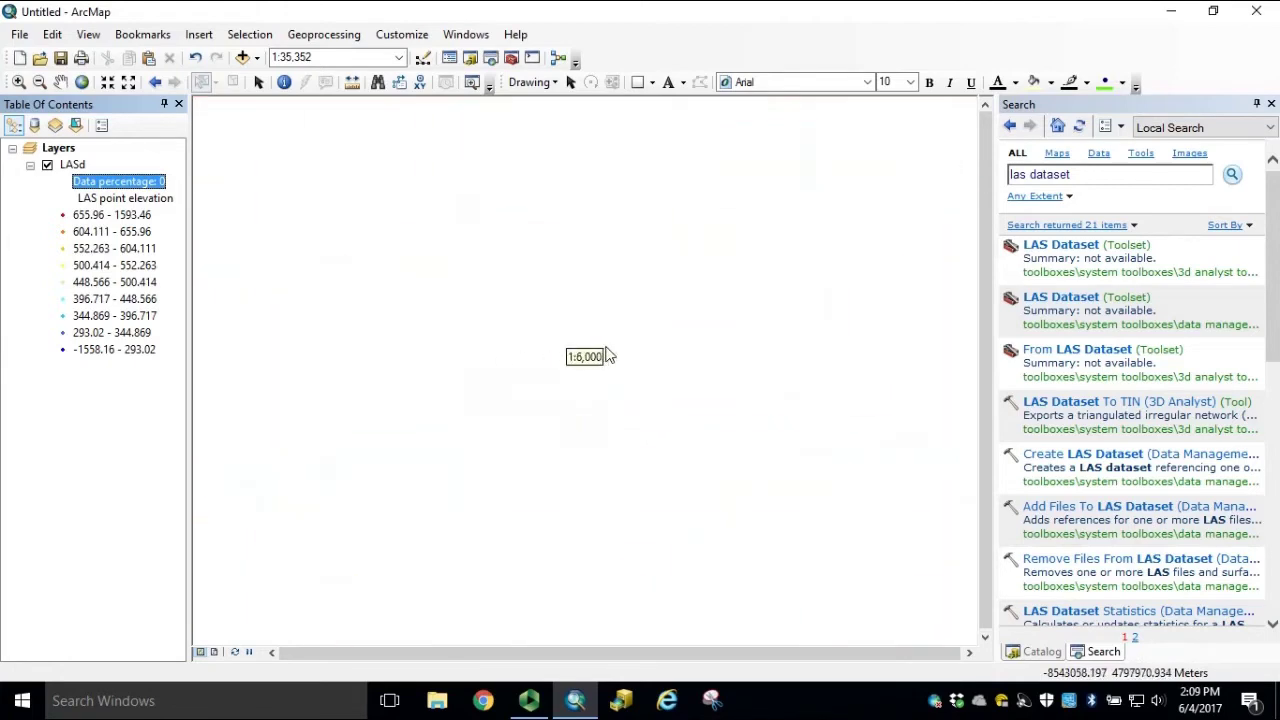
pyautogui.scroll(-4, 605, 354)
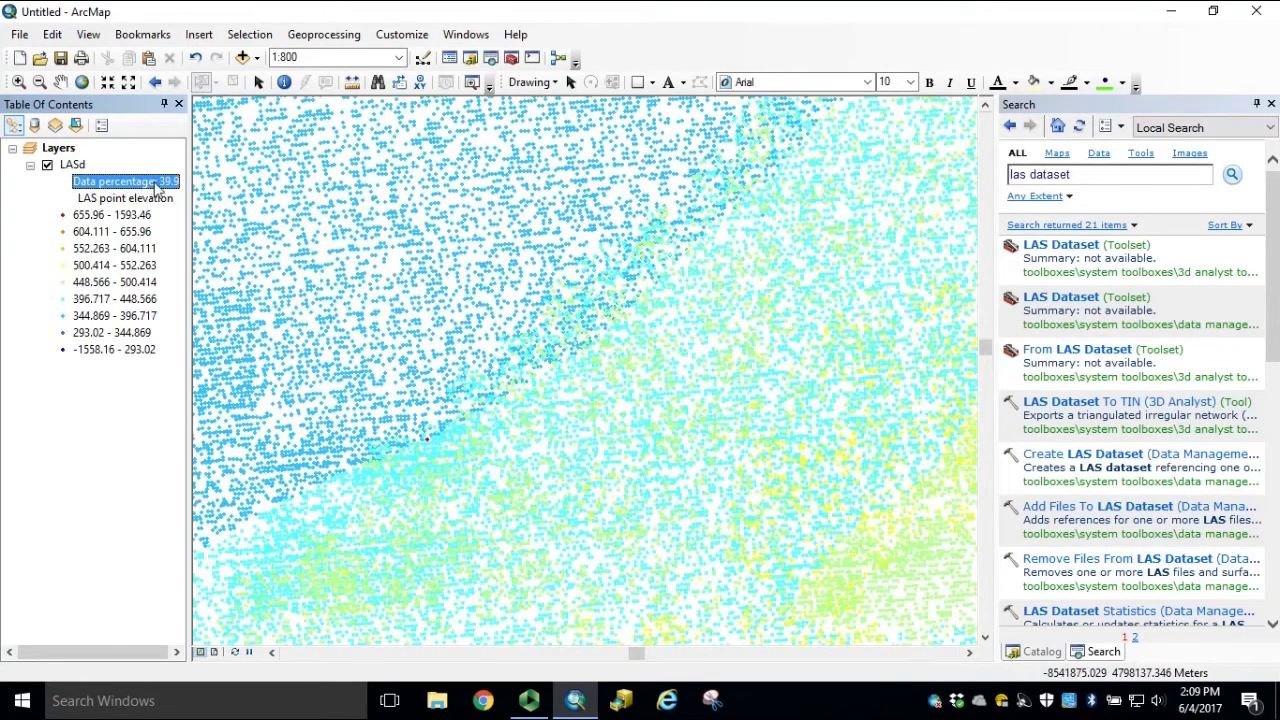
pyautogui.scroll(3, 643, 379)
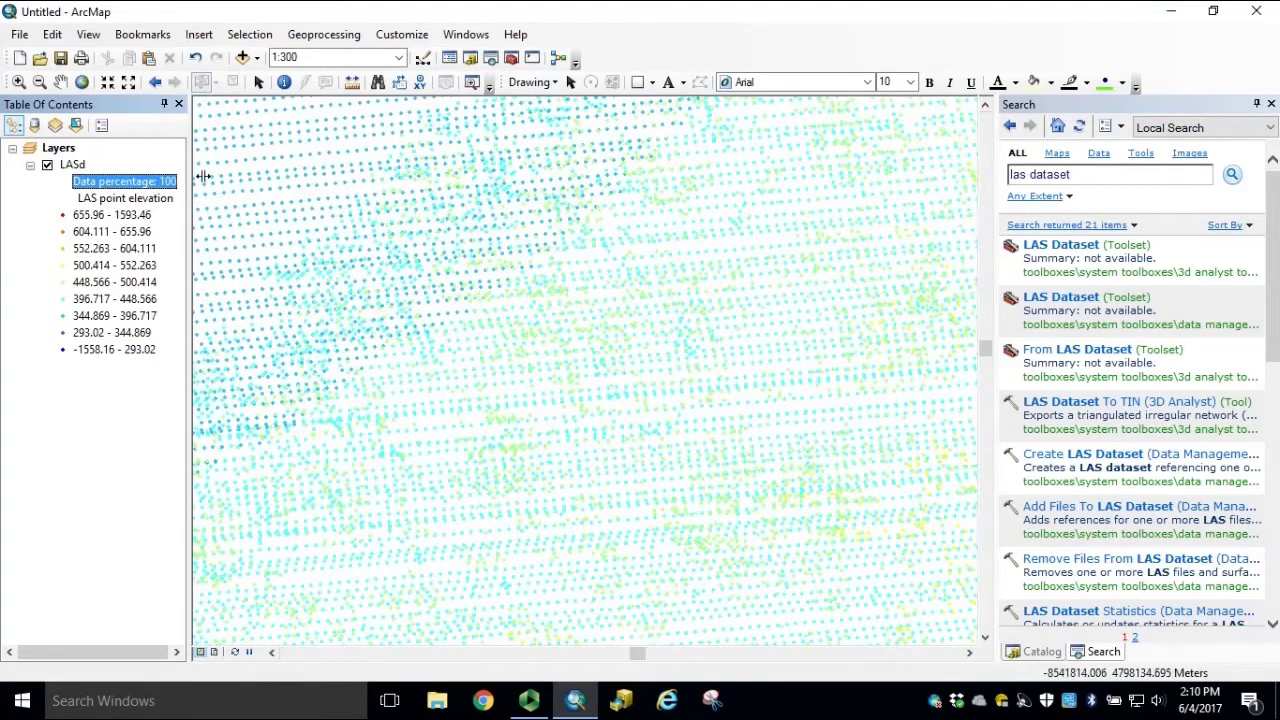
pyautogui.scroll(-1, 503, 334)
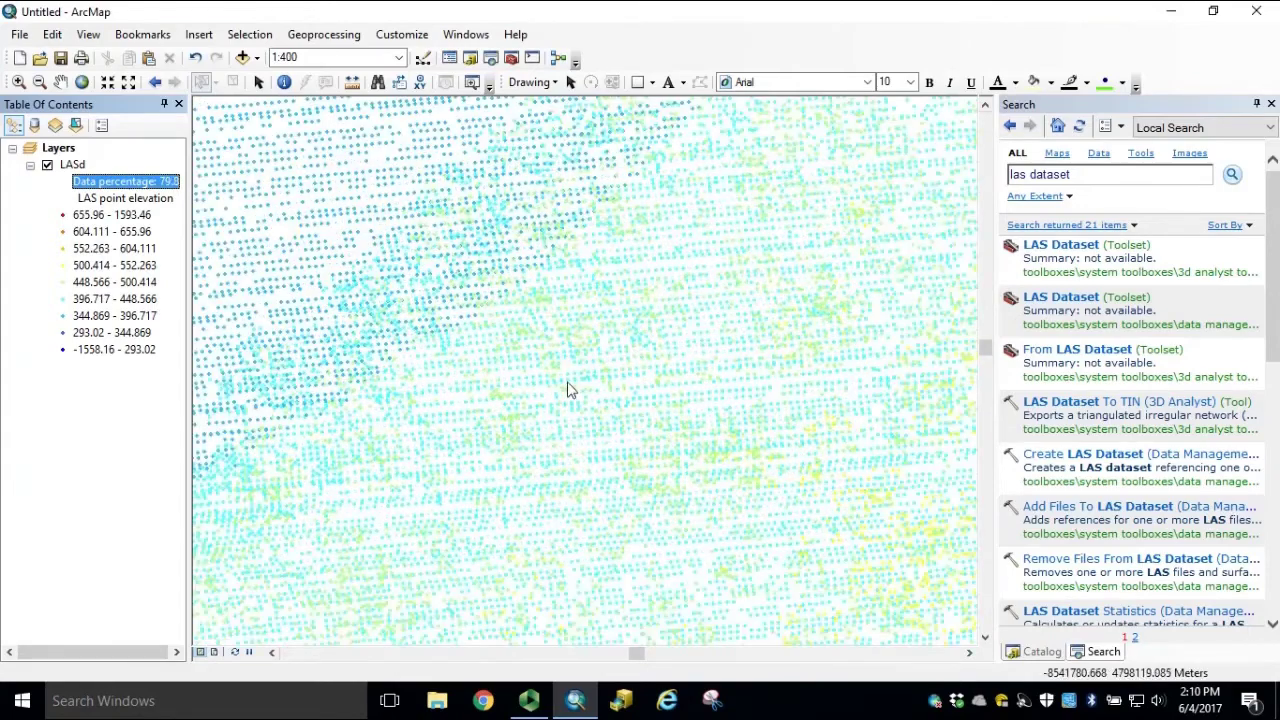
pyautogui.scroll(1, 548, 370)
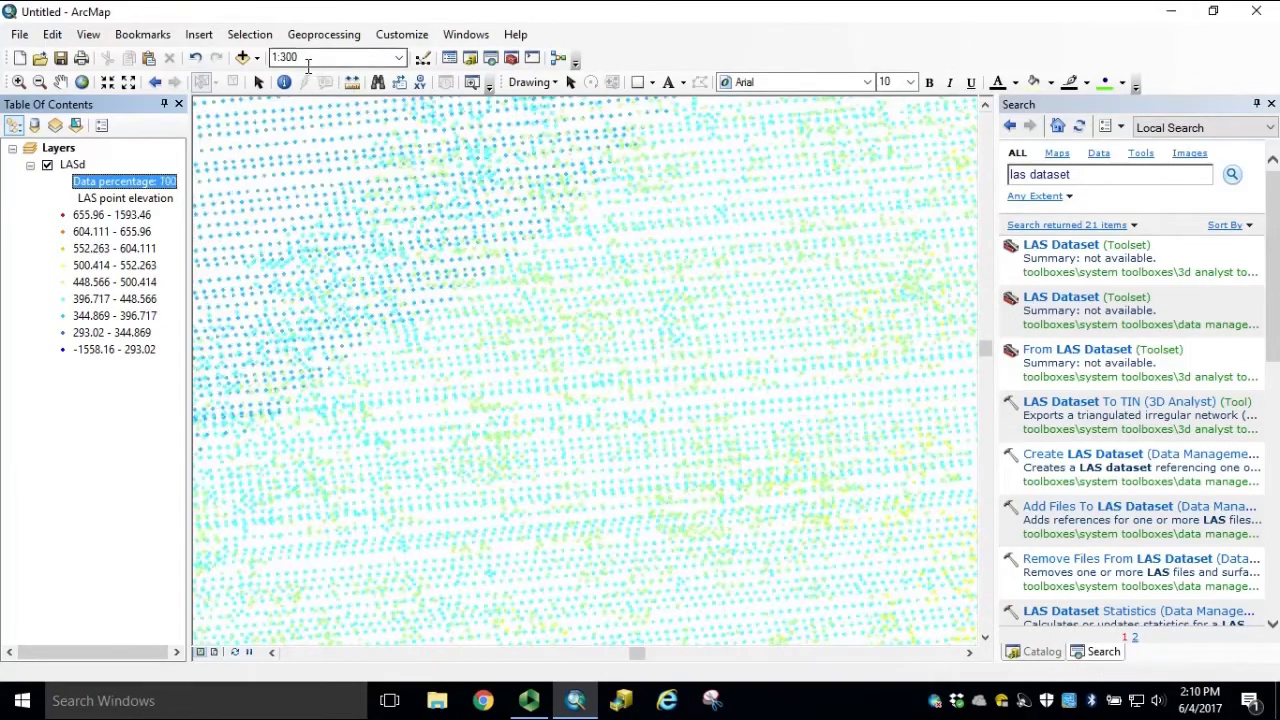
pyautogui.scroll(-1, 562, 437)
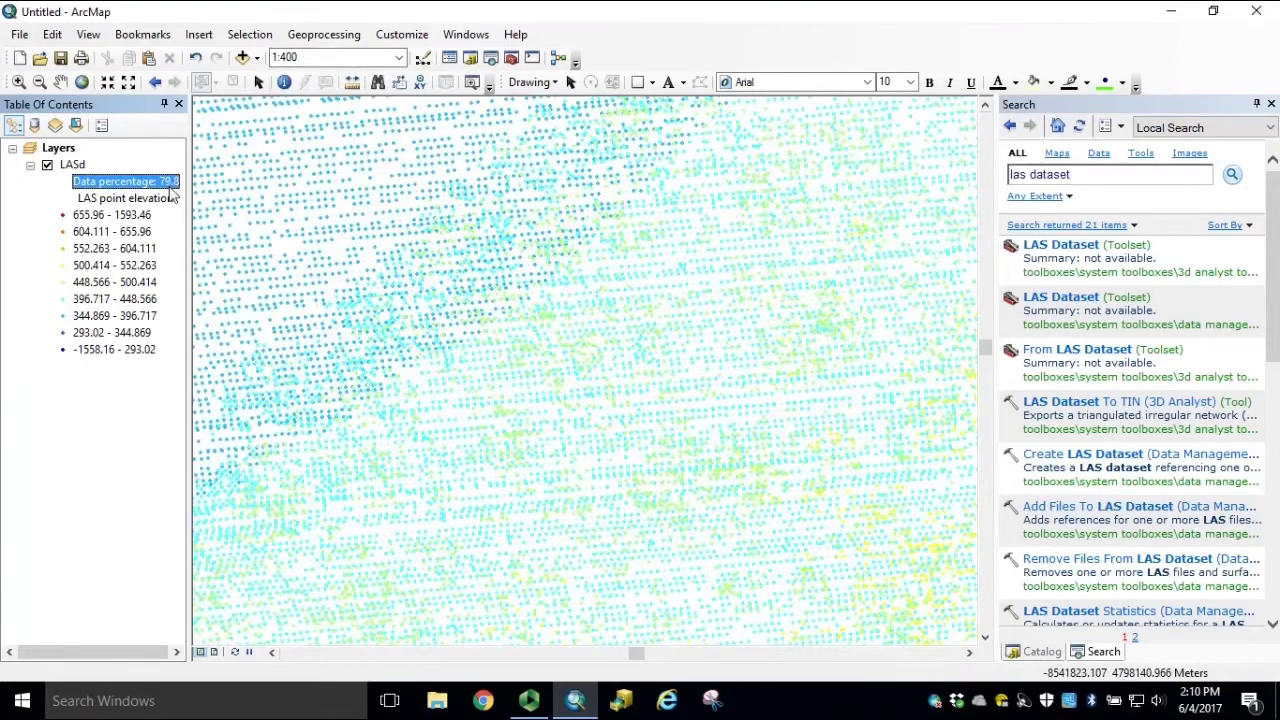
pyautogui.scroll(1, 645, 420)
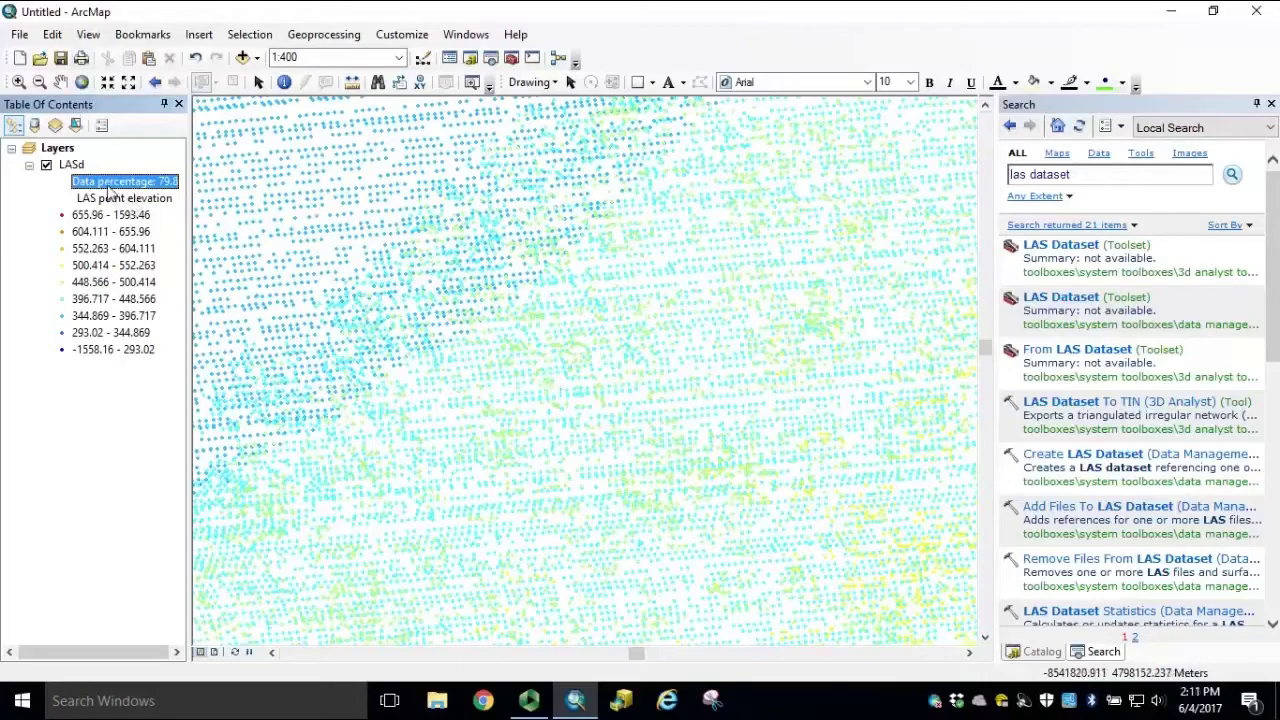
# Step: Set the LASd layer's display point limit to 5000000 and apply it
pyautogui.click(74, 166)
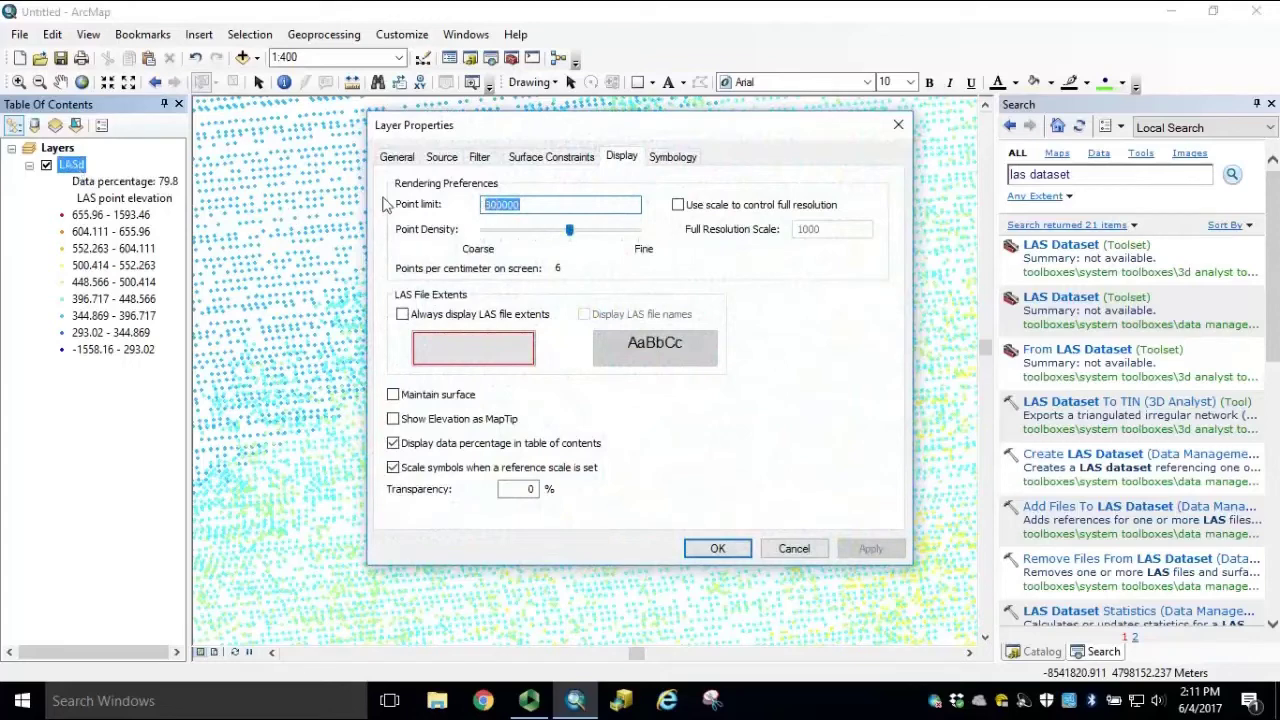
pyautogui.write('5')
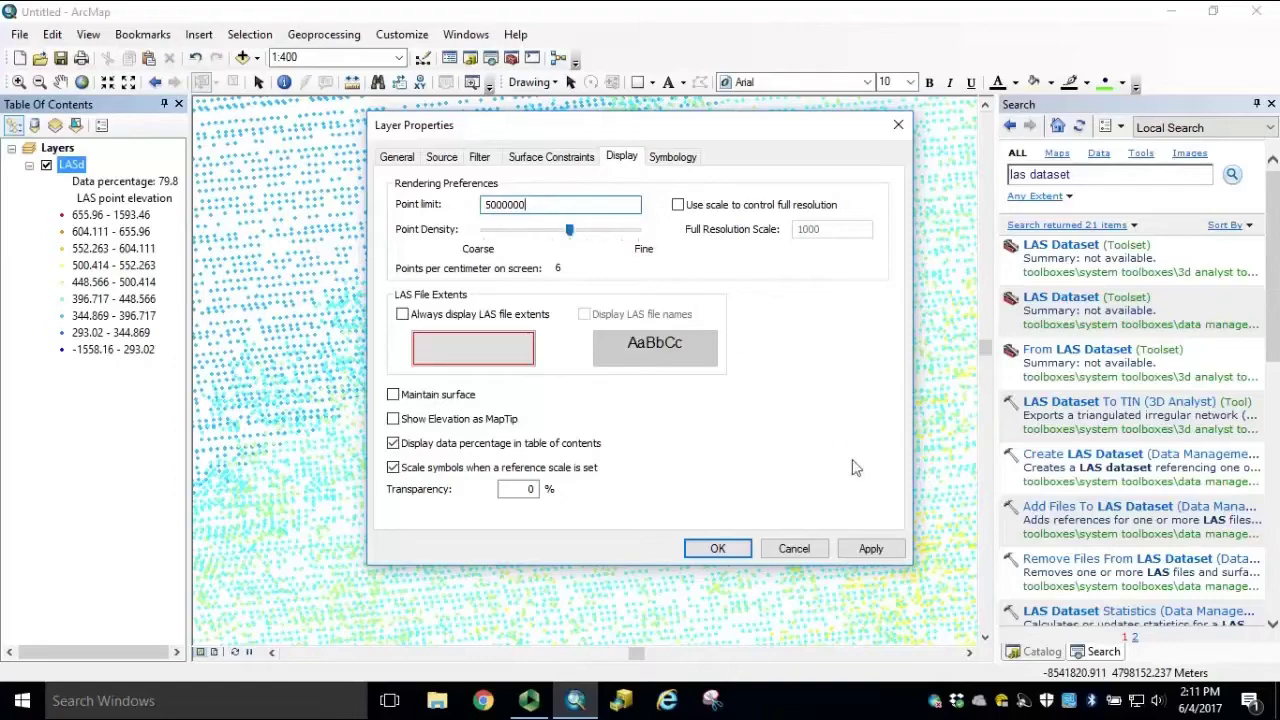
pyautogui.click(868, 548)
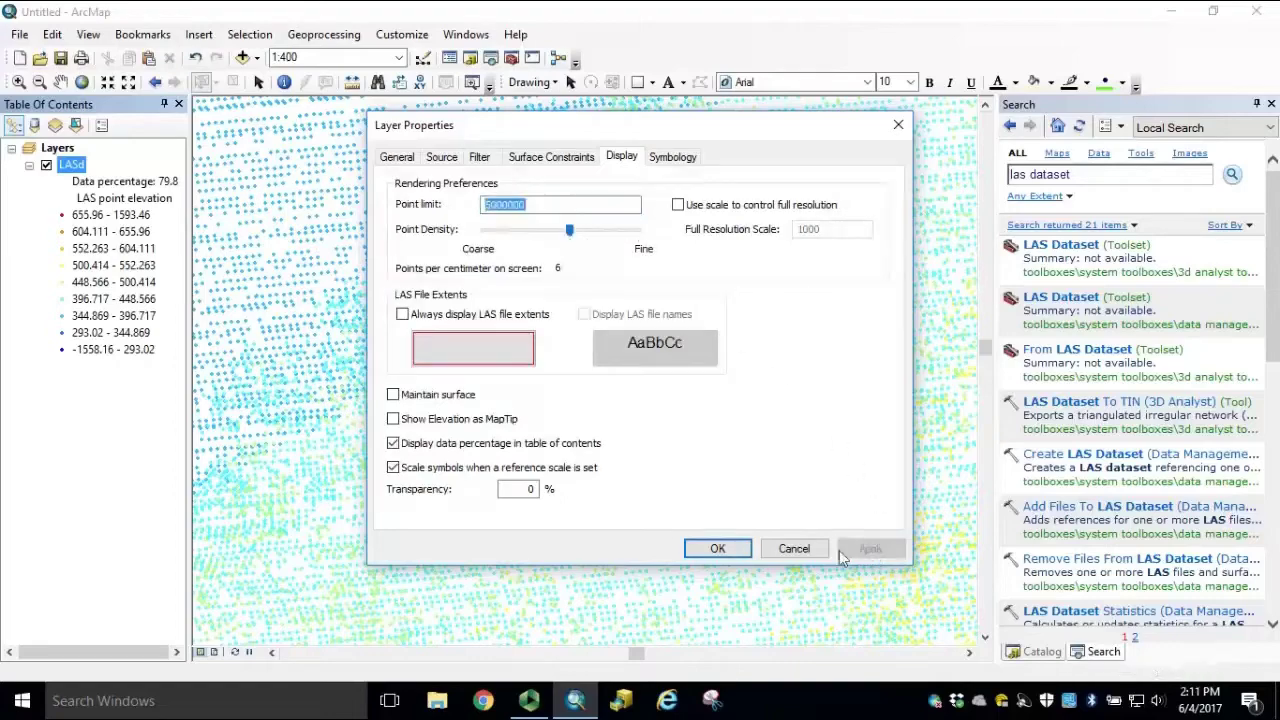
pyautogui.click(718, 549)
pyautogui.scroll(1, 556, 407)
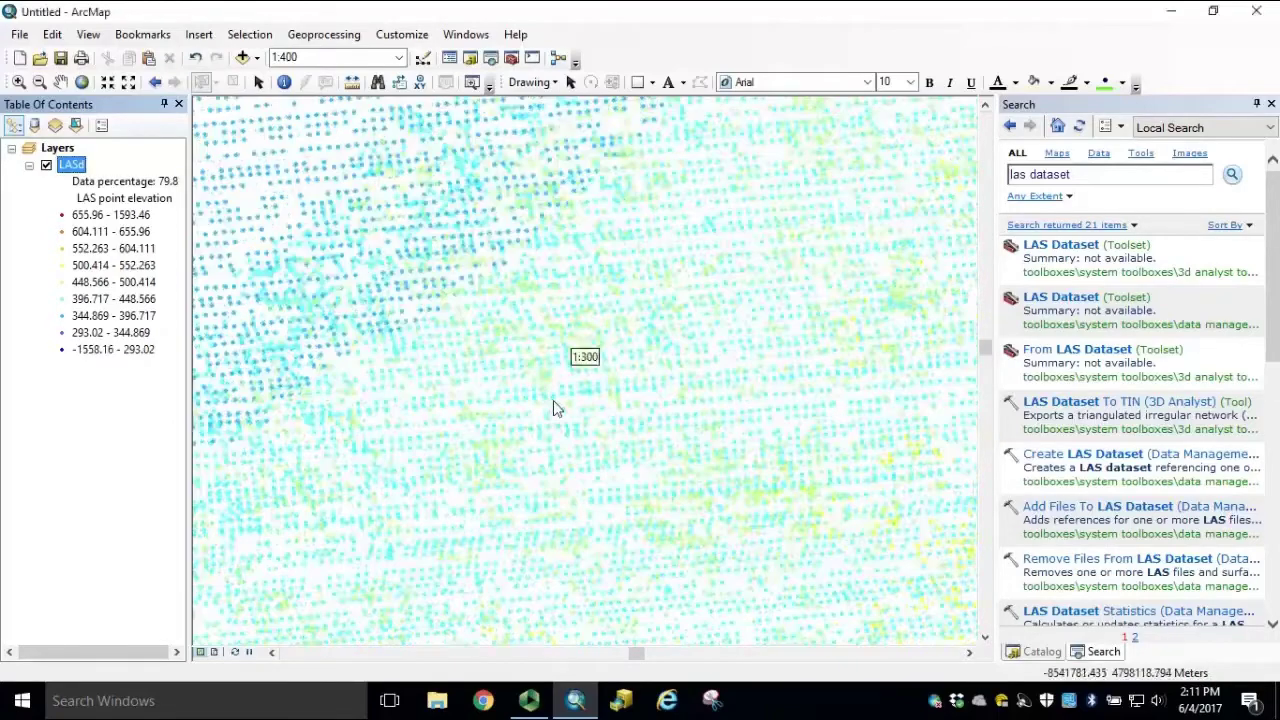
pyautogui.scroll(-1, 562, 400)
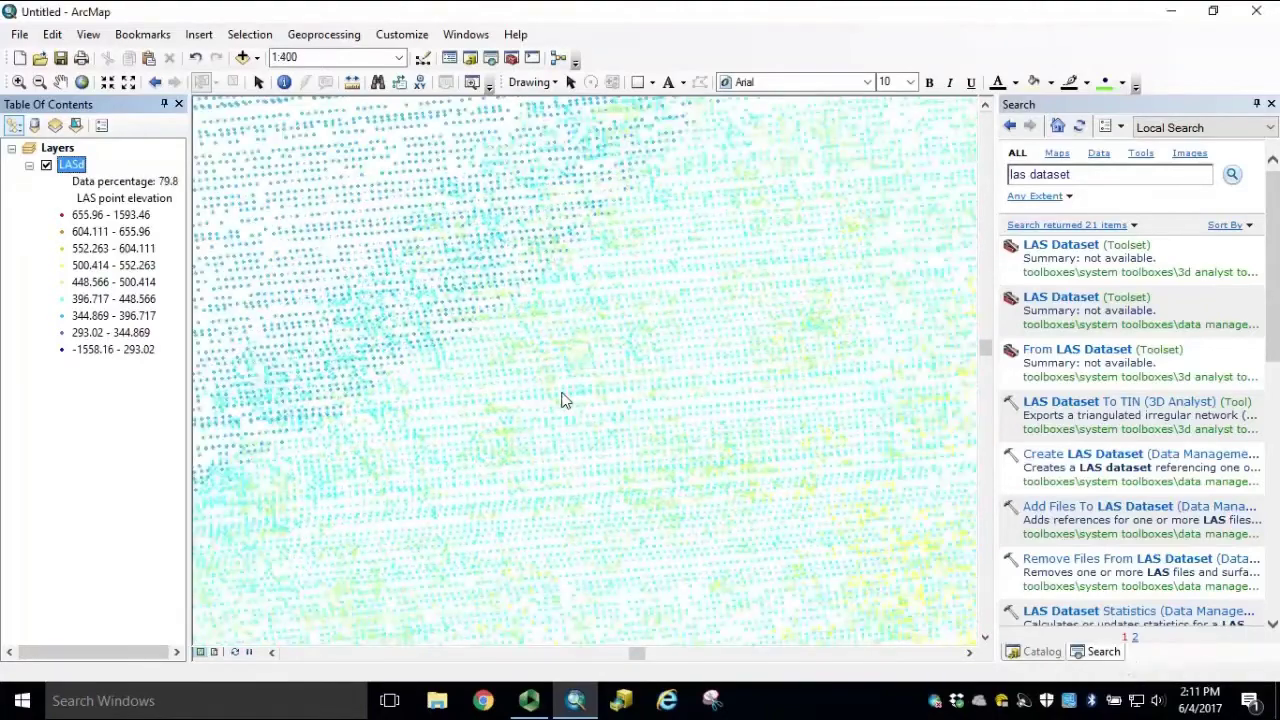
pyautogui.scroll(1, 562, 400)
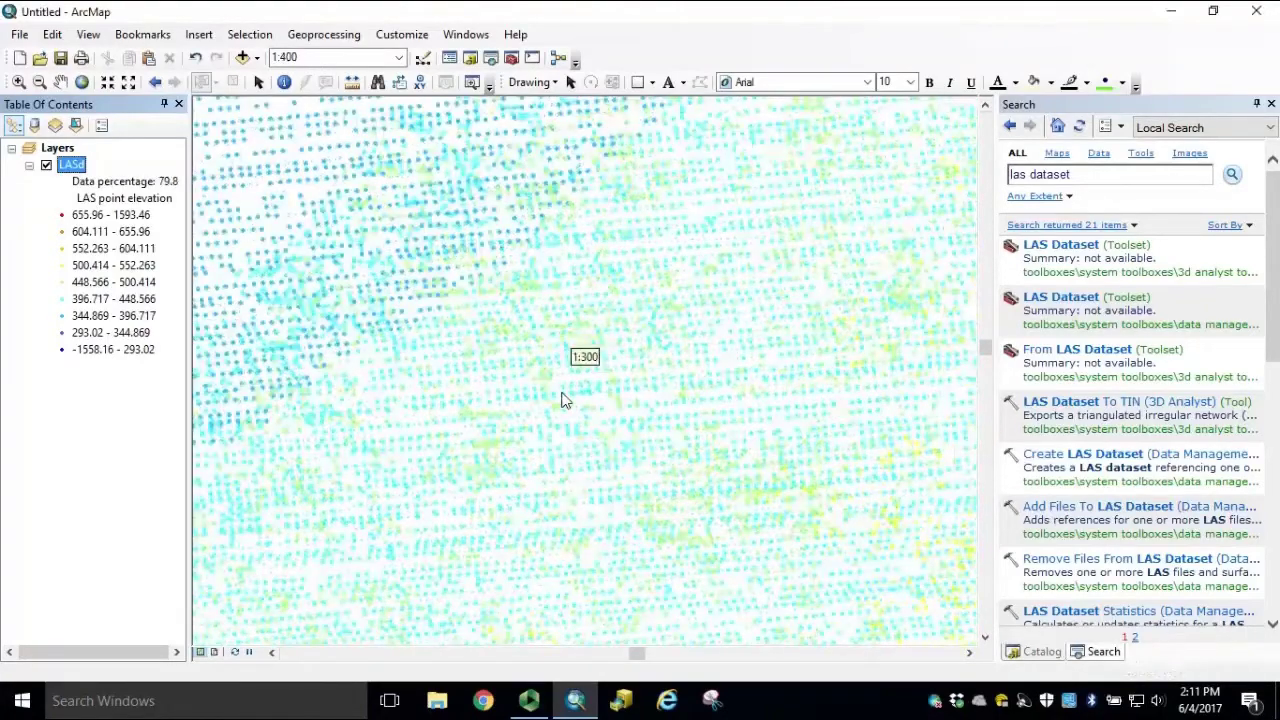
pyautogui.scroll(-1, 562, 400)
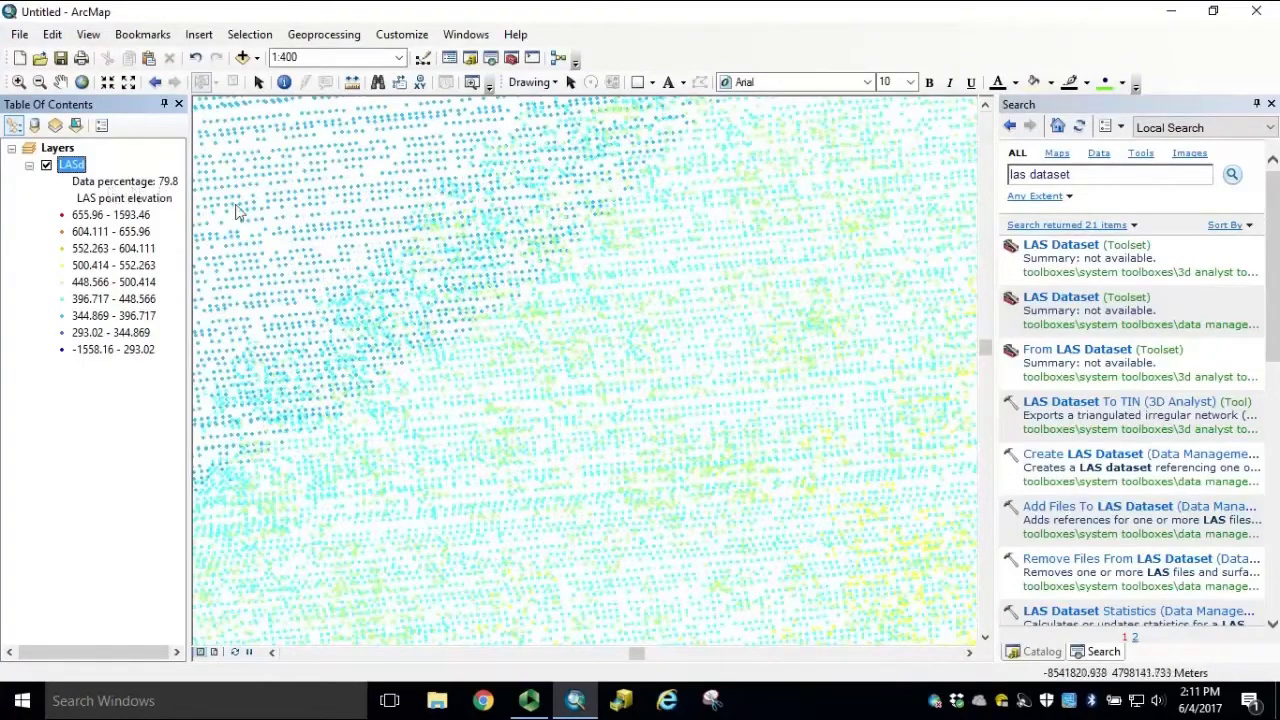
pyautogui.scroll(1, 501, 347)
pyautogui.scroll(-1, 501, 347)
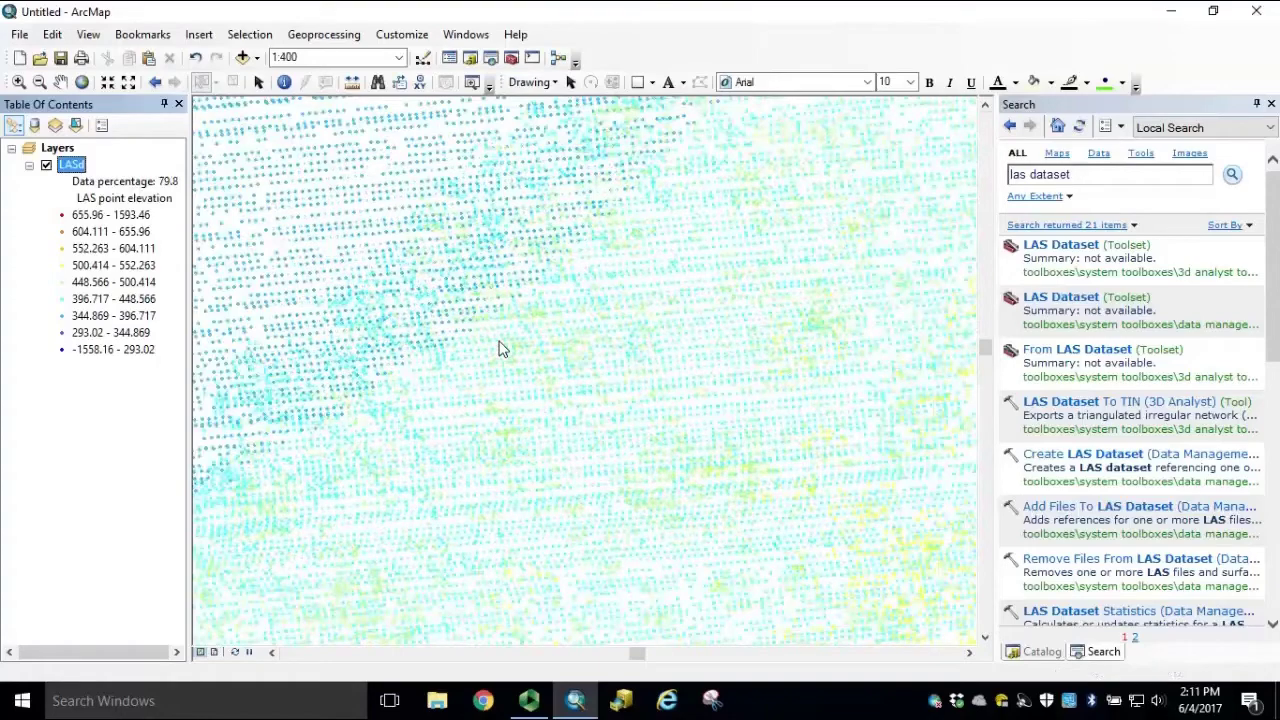
# Step: Enable 'Use scale to control full resolution' at 1:1000 for LASd and apply
pyautogui.doubleClick(72, 166)
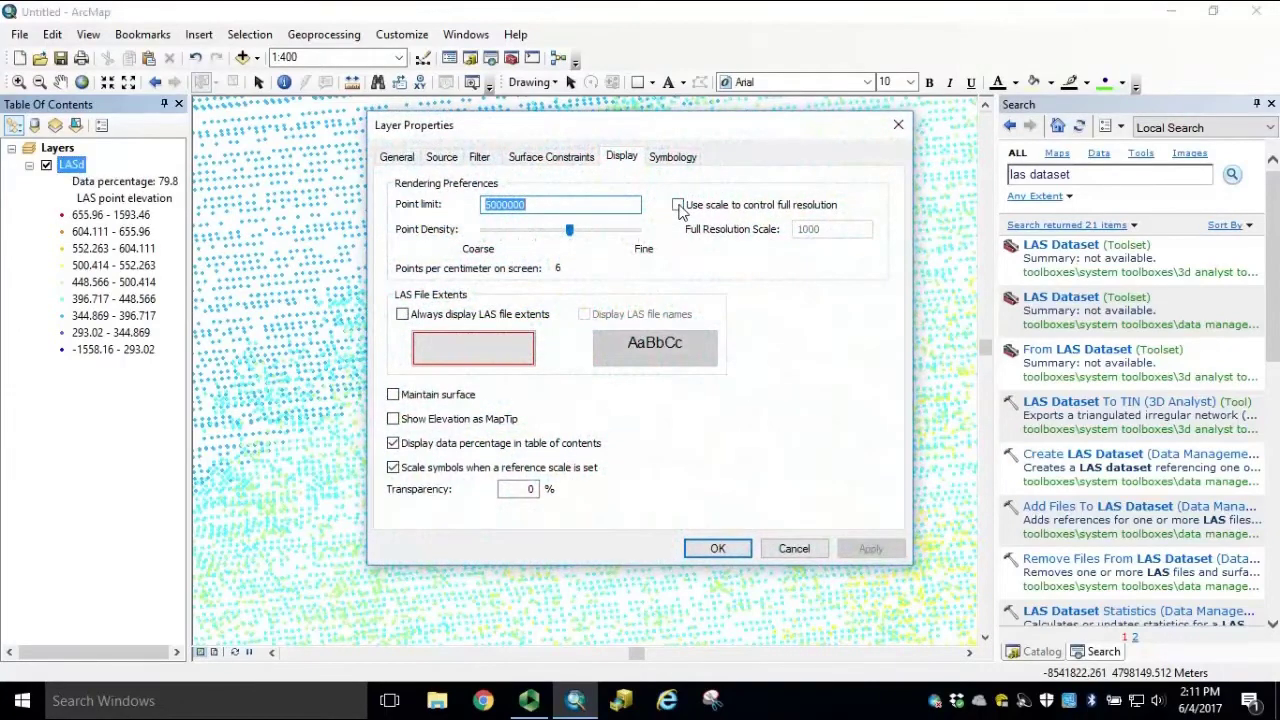
pyautogui.click(678, 206)
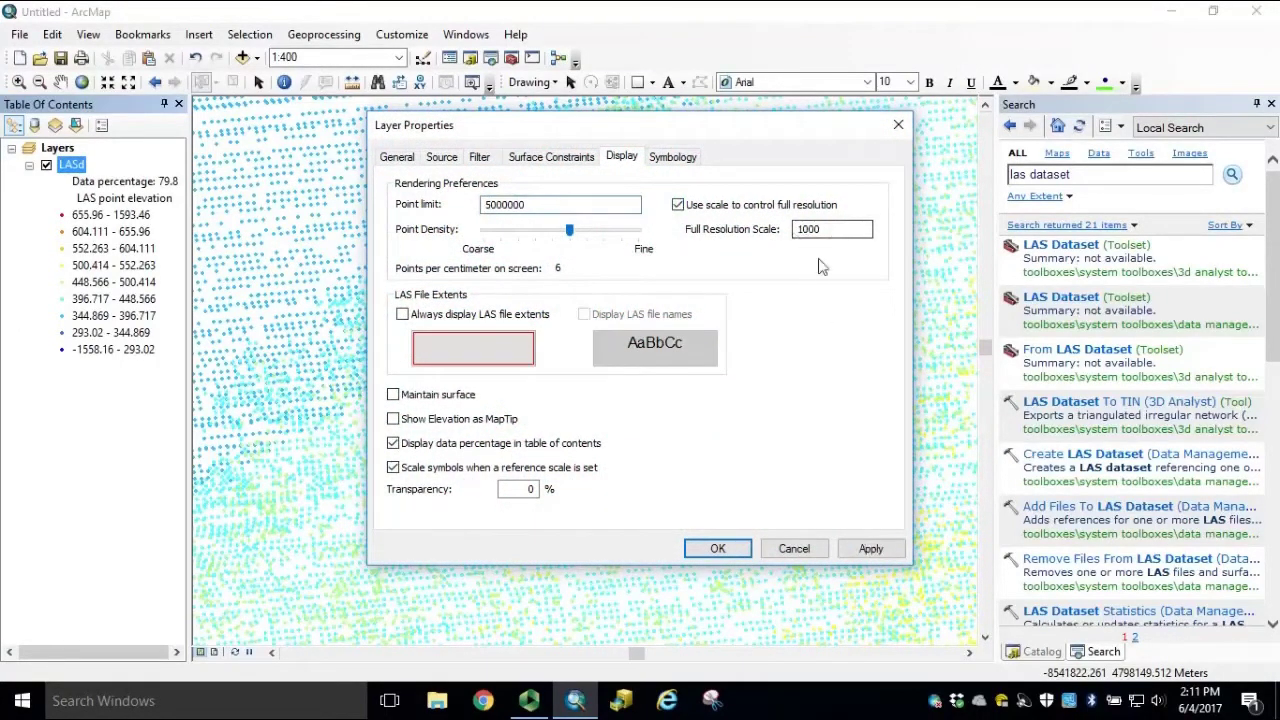
pyautogui.click(867, 549)
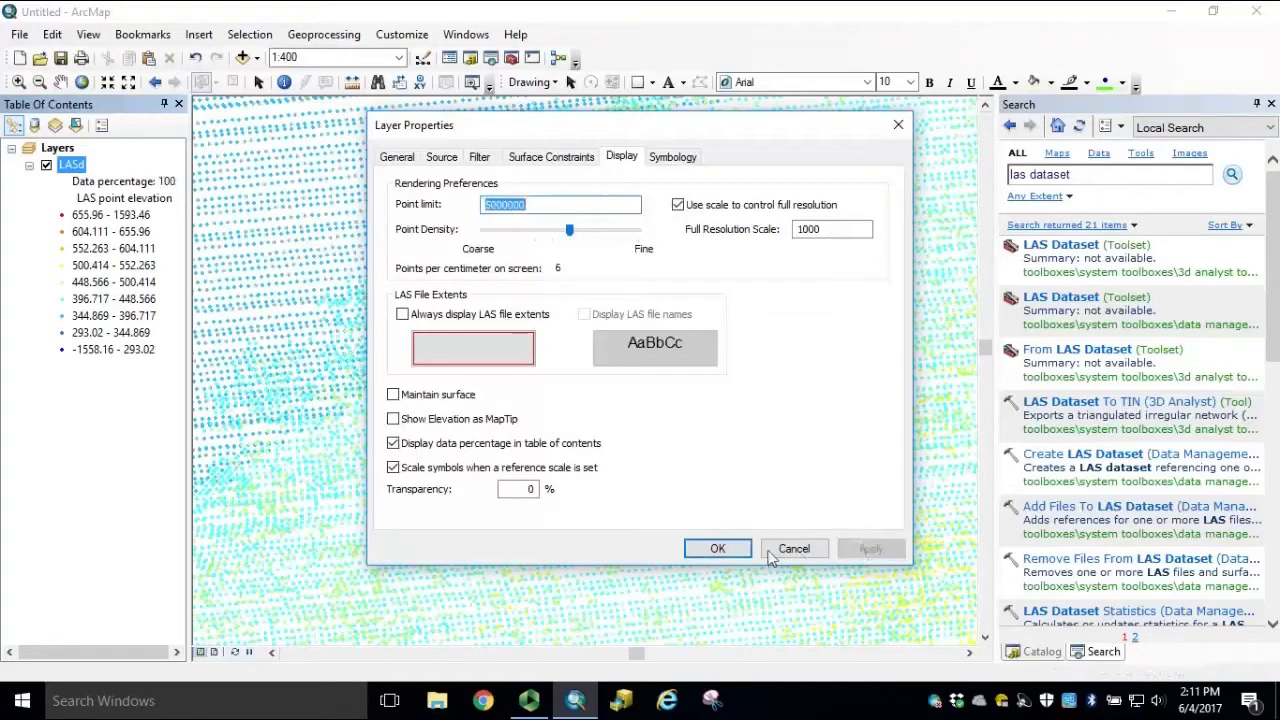
pyautogui.click(718, 549)
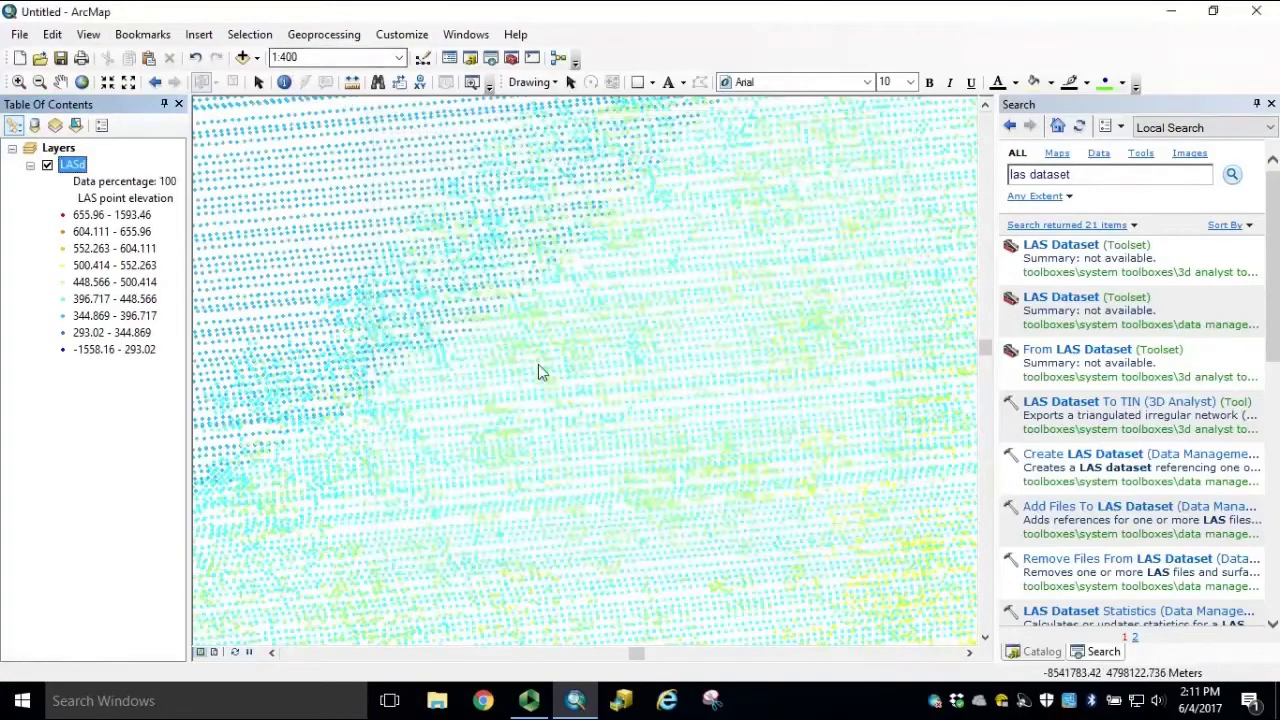
# Step: Zoom in and out to compare point density, then return to the full nine-tile extent
pyautogui.scroll(-1, 538, 366)
pyautogui.scroll(2, 505, 354)
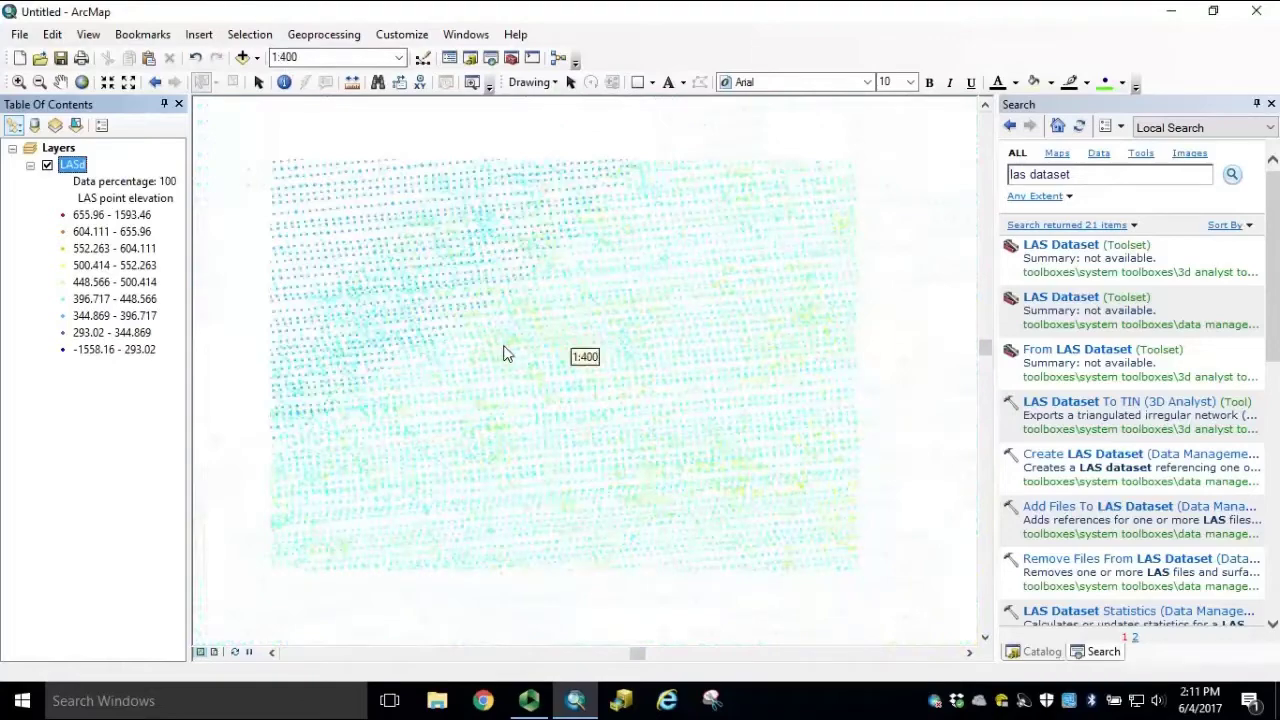
pyautogui.scroll(1, 505, 340)
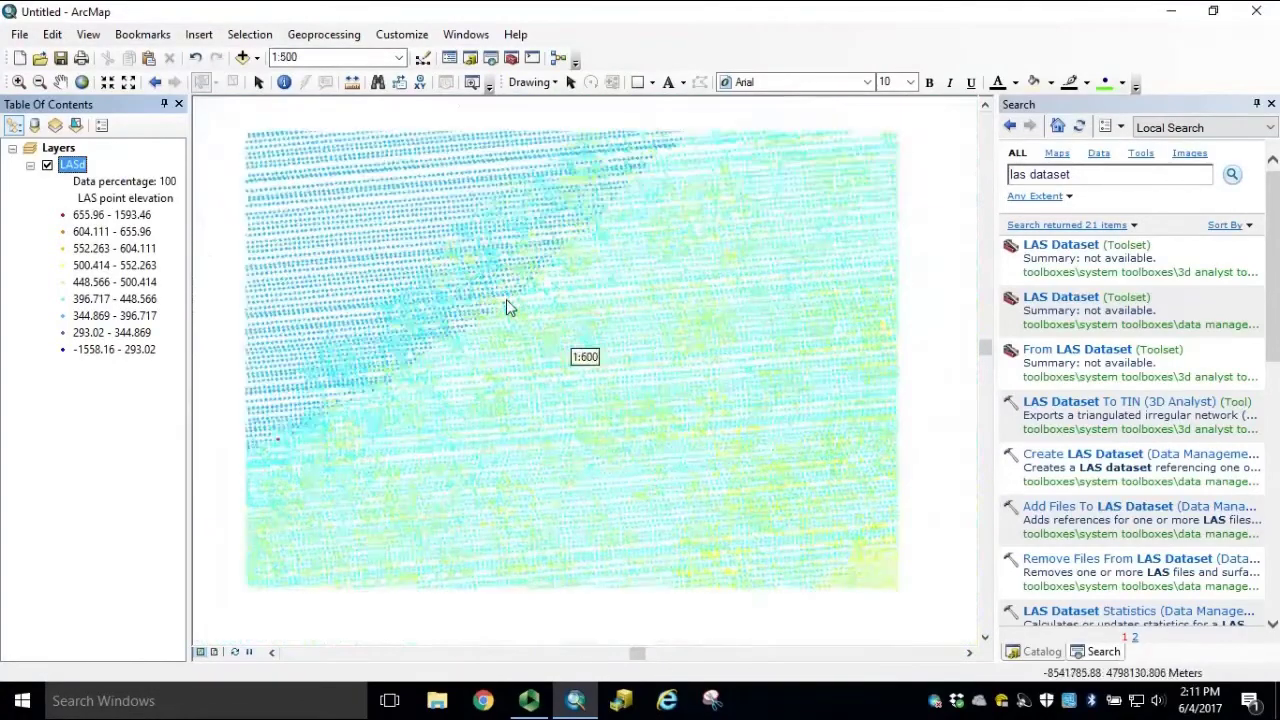
pyautogui.scroll(2, 500, 356)
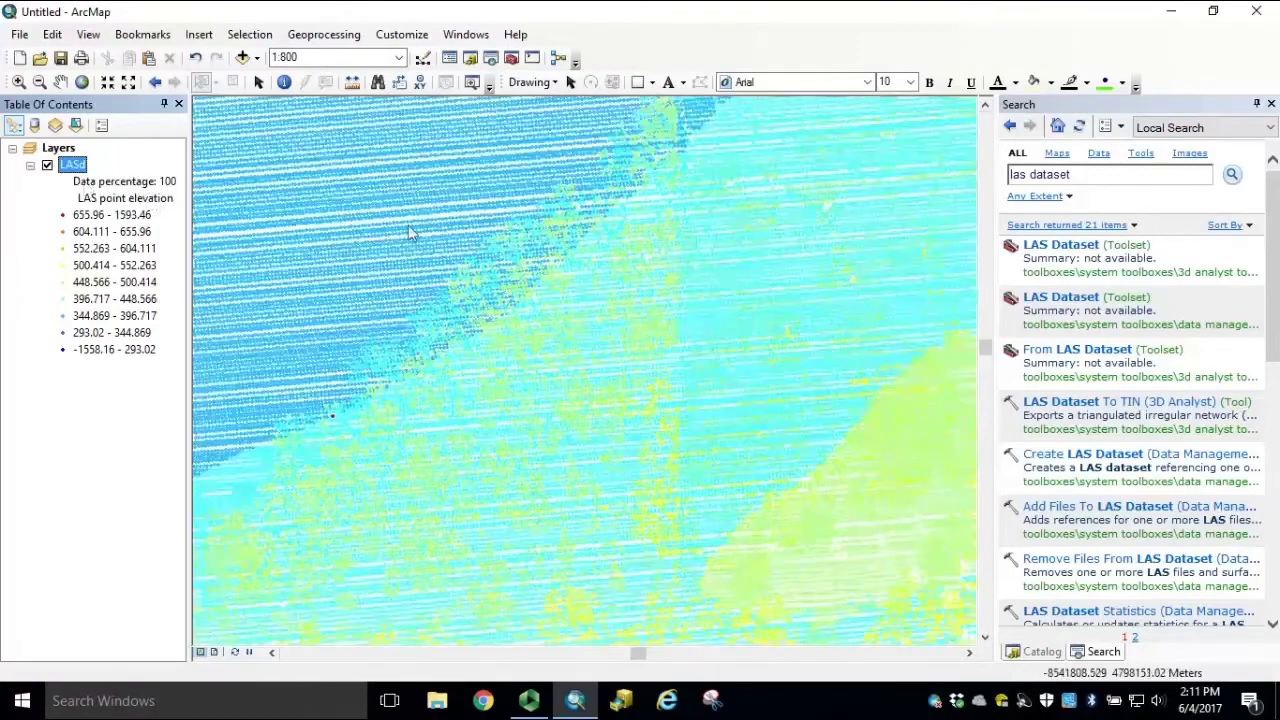
pyautogui.scroll(1, 574, 352)
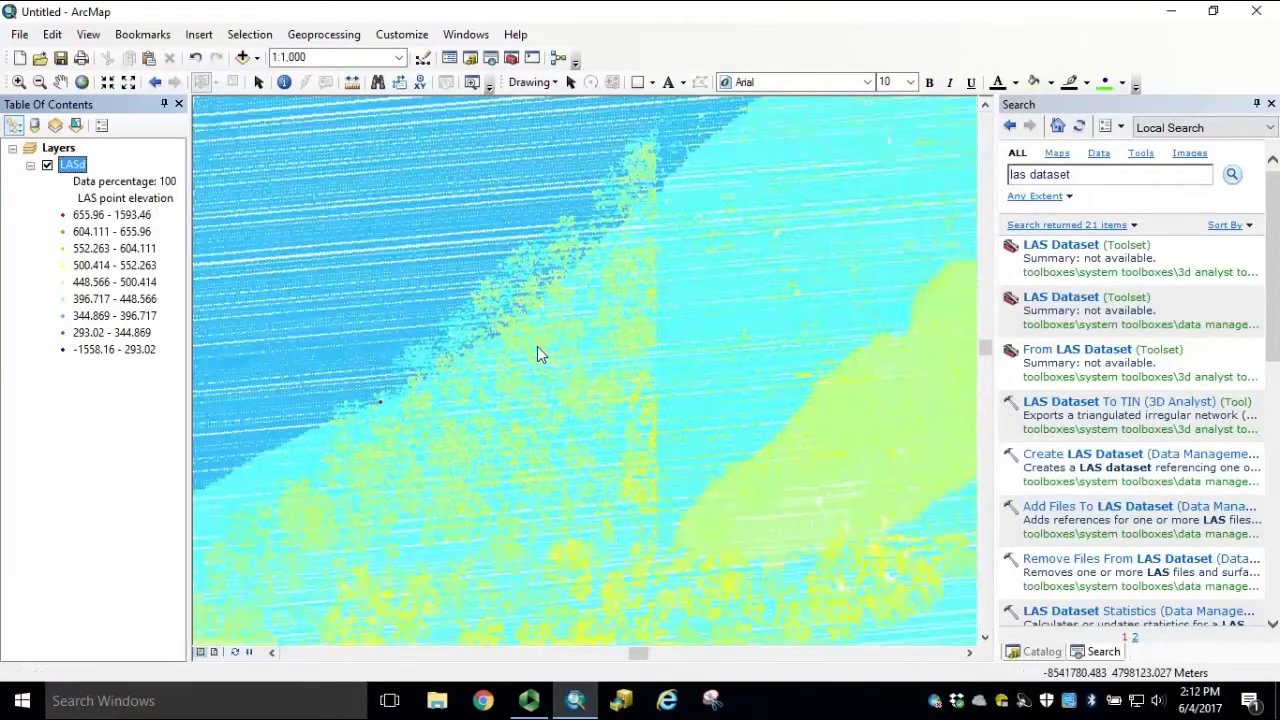
pyautogui.scroll(1, 537, 348)
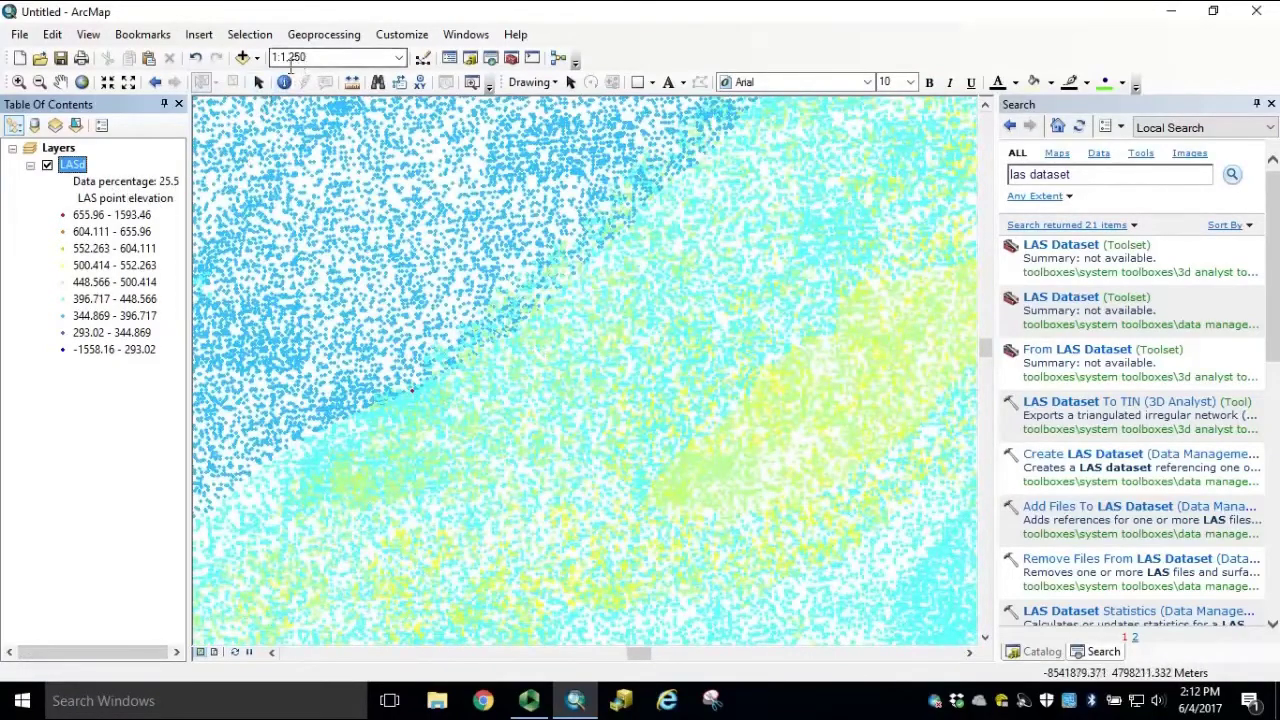
pyautogui.scroll(-1, 436, 322)
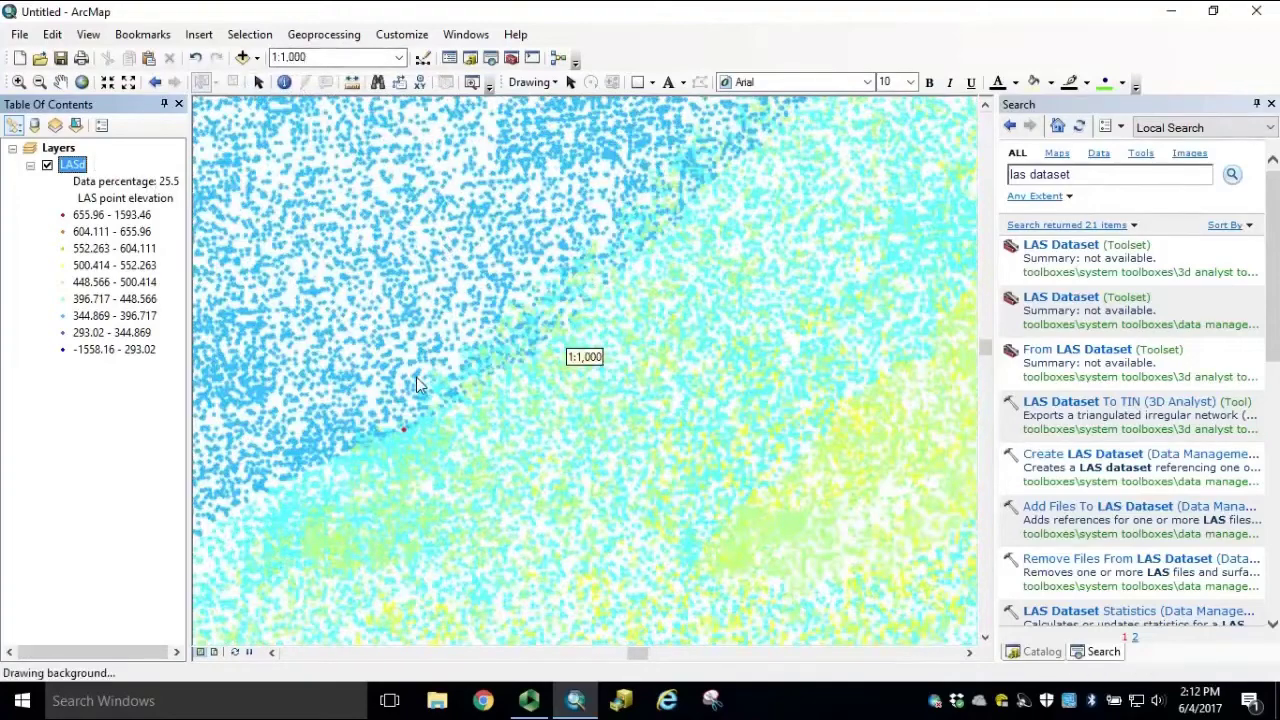
pyautogui.scroll(1, 443, 402)
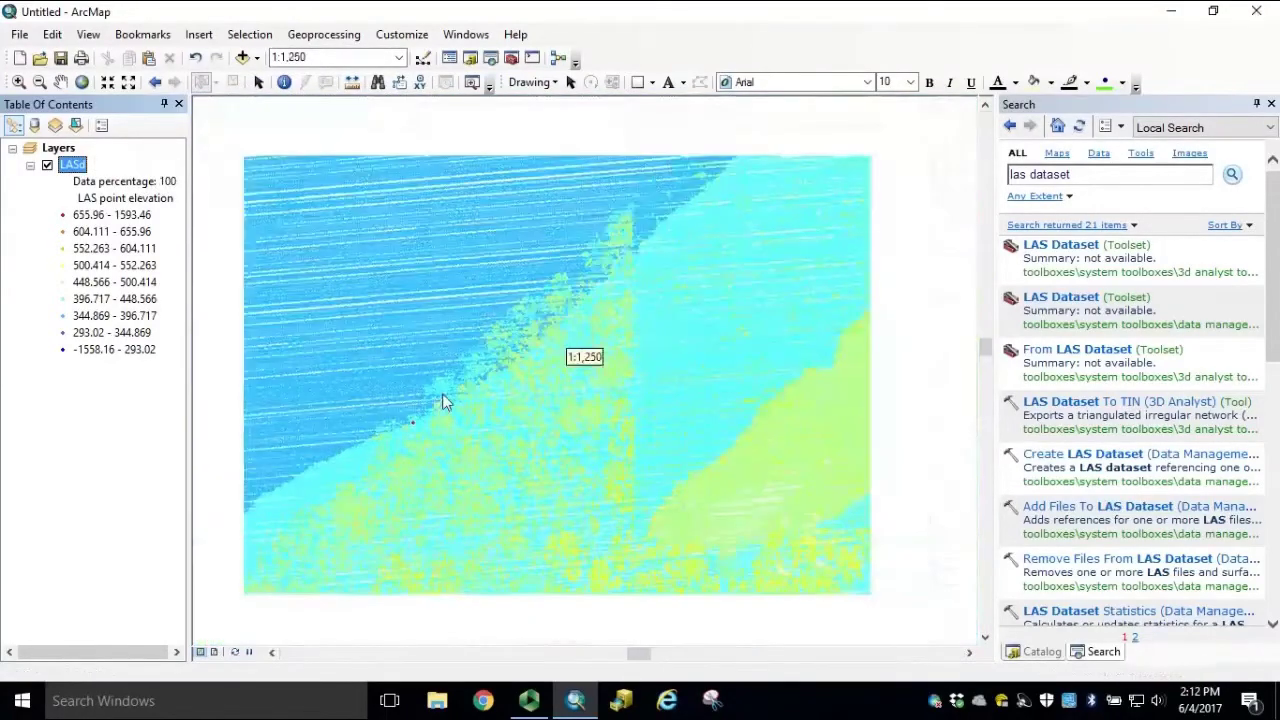
pyautogui.scroll(-1, 443, 402)
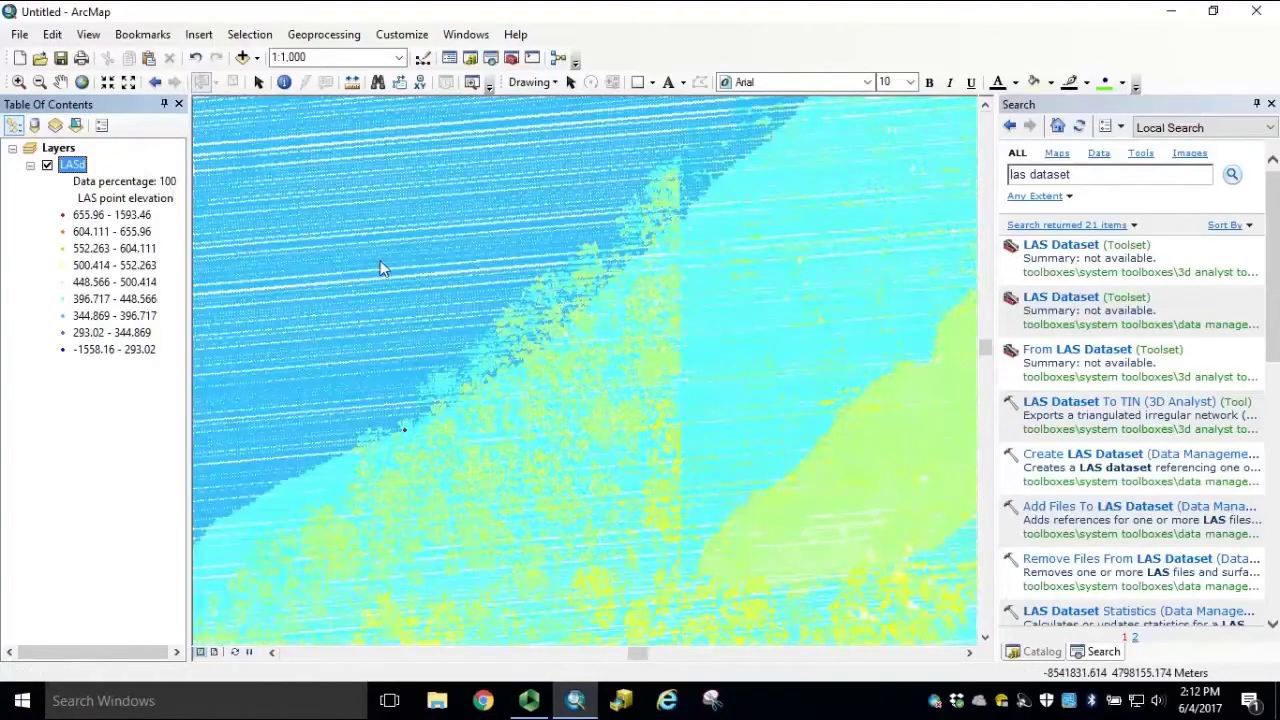
pyautogui.scroll(1, 380, 263)
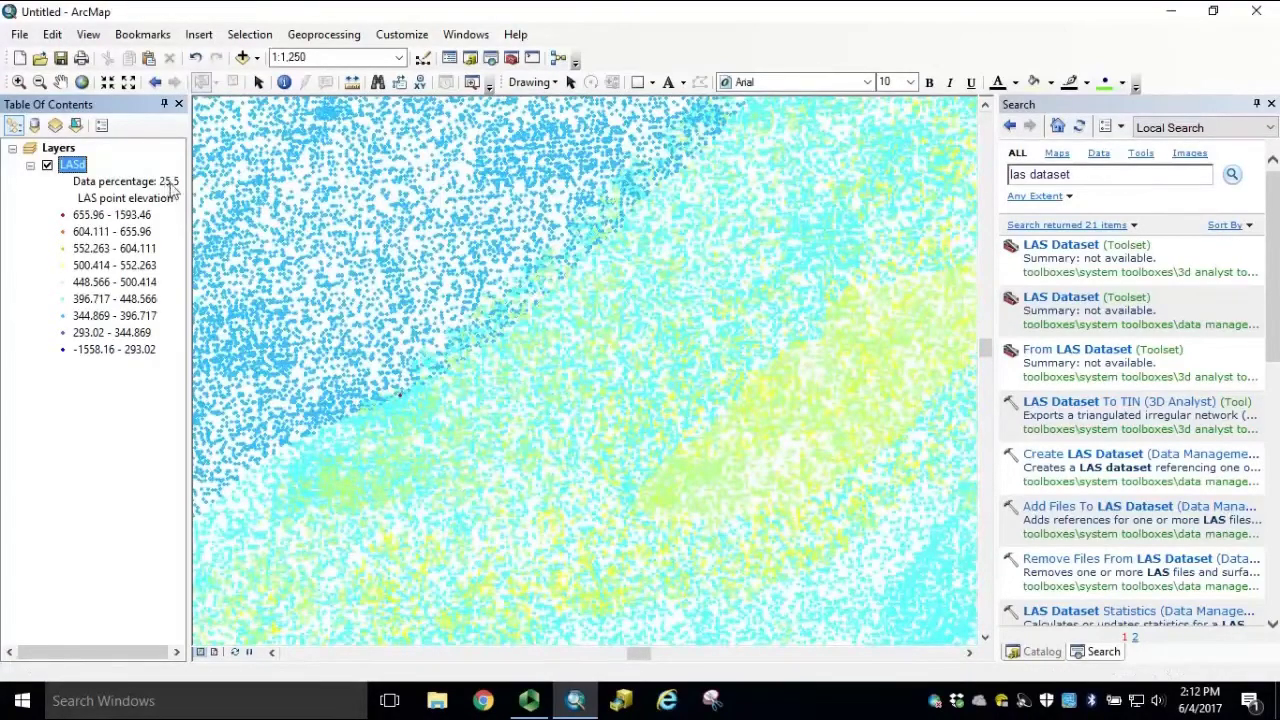
pyautogui.click(82, 83)
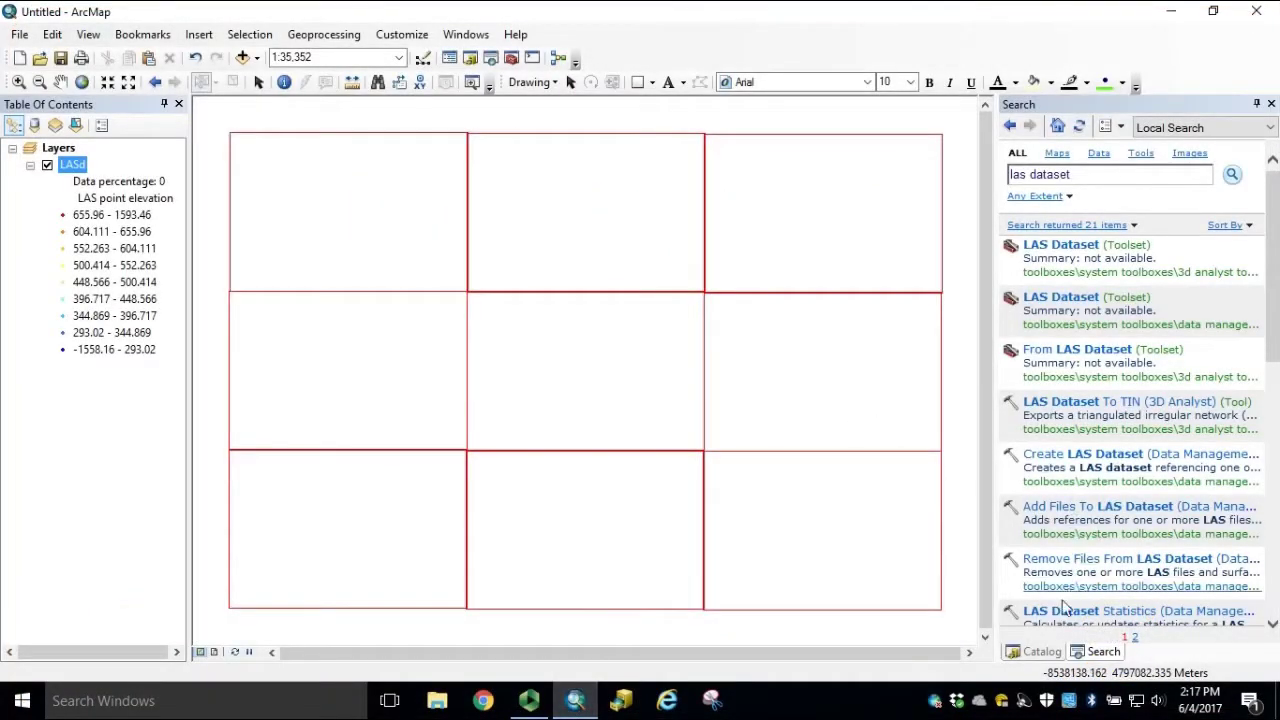
# Step: Open LASd.lasd properties from the Catalog's LAS folder and select 032C1.las under LAS Files
pyautogui.click(1044, 652)
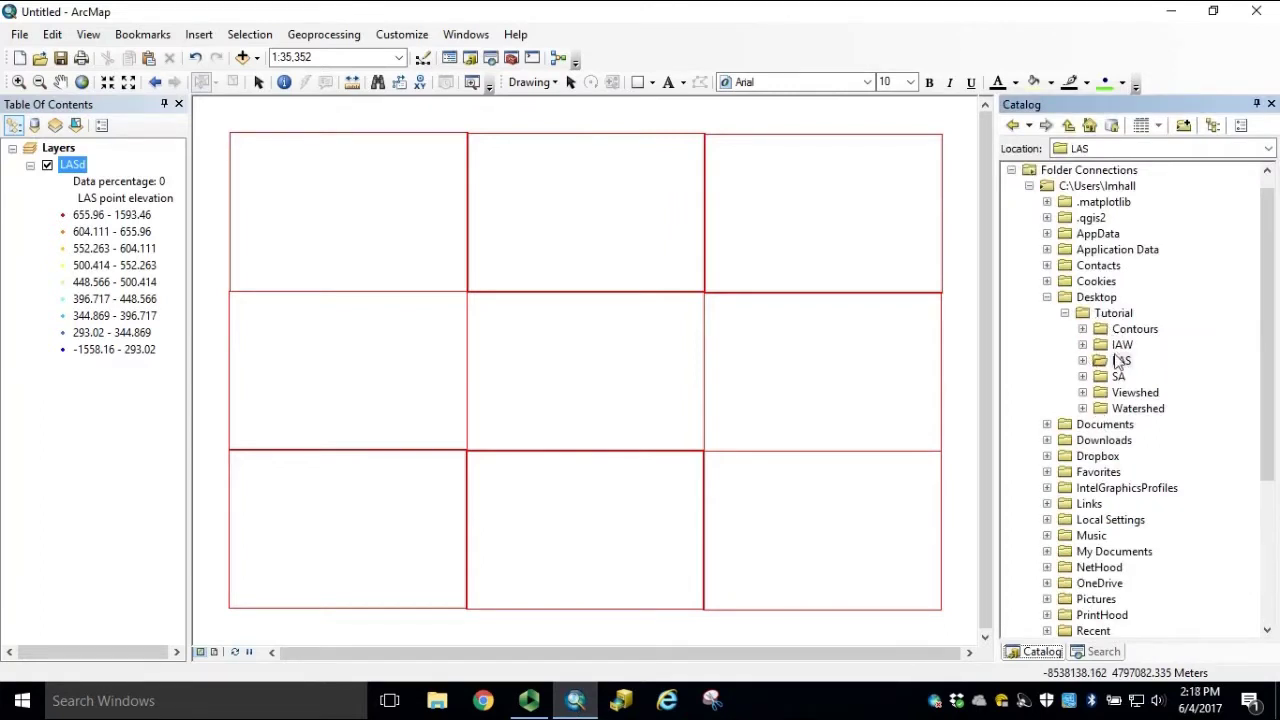
pyautogui.click(1082, 361)
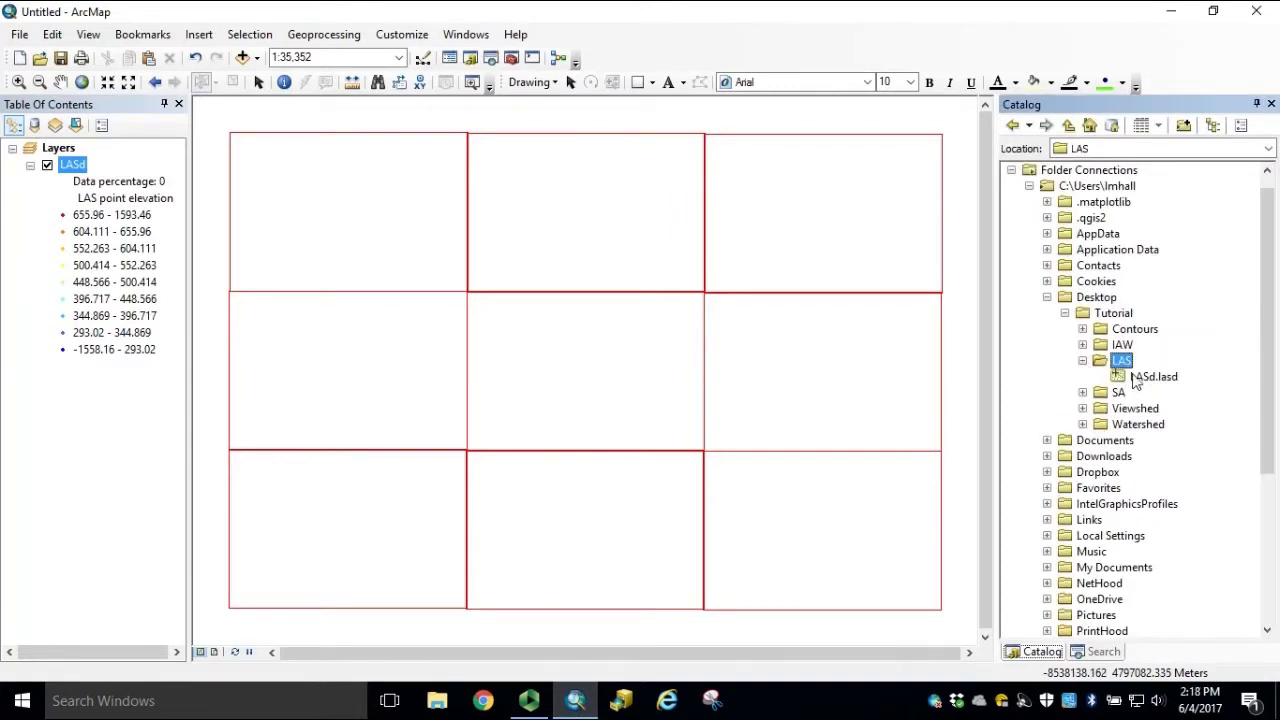
pyautogui.rightClick(1148, 382)
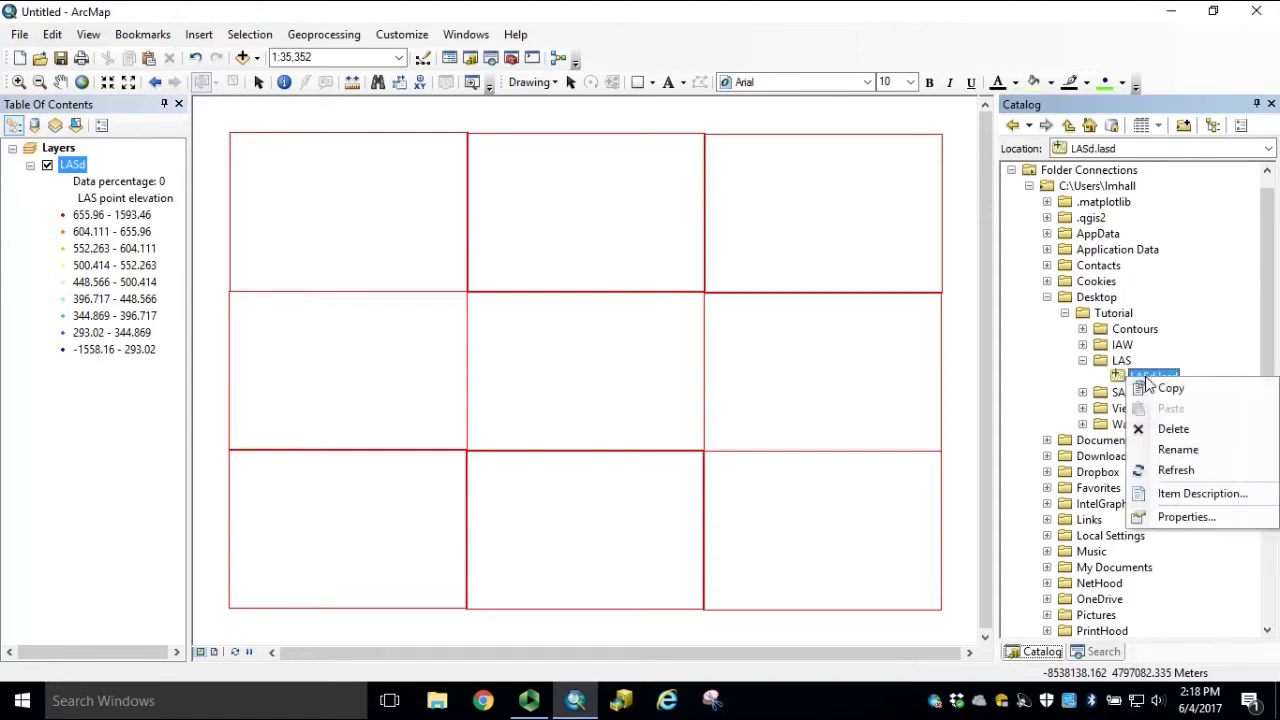
pyautogui.click(1190, 517)
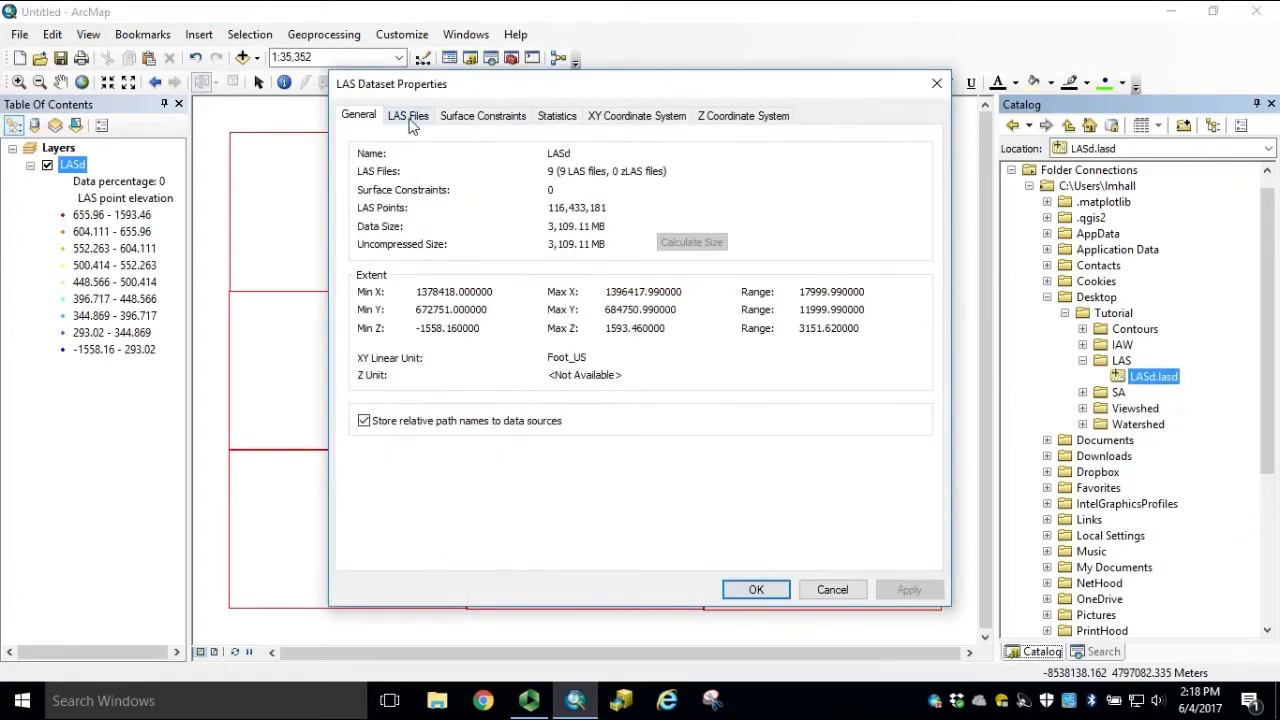
pyautogui.click(410, 118)
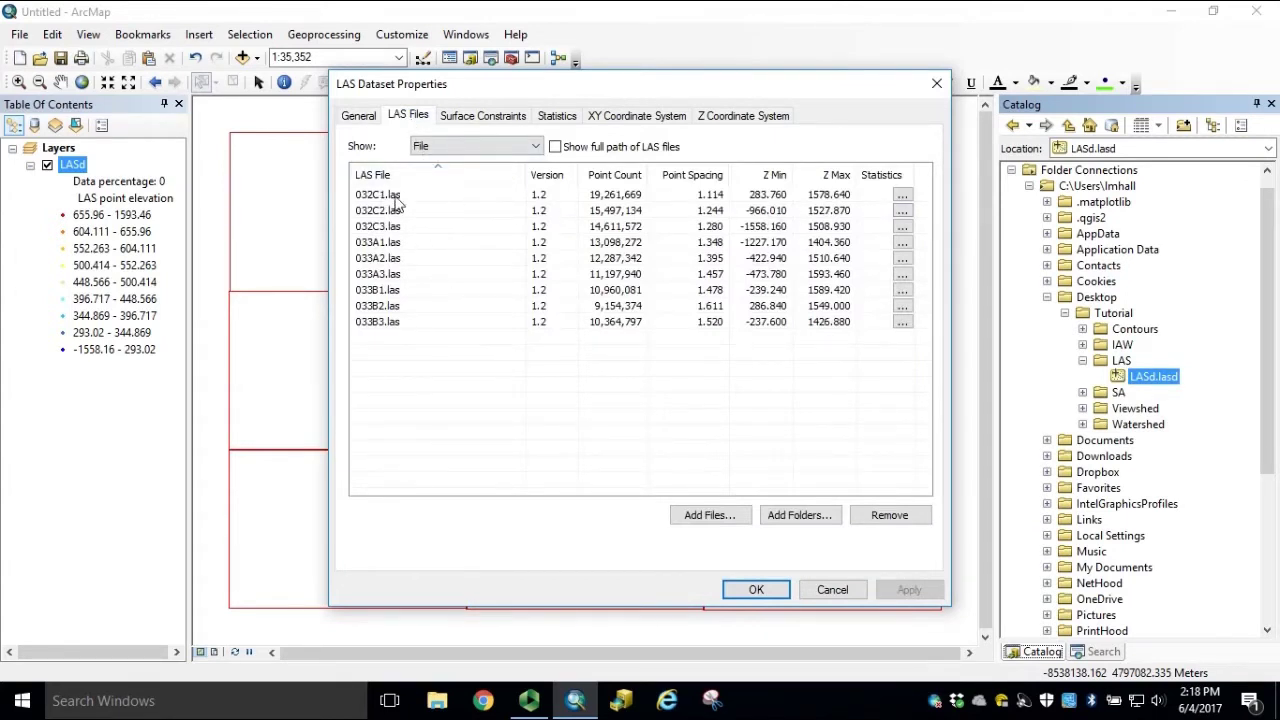
pyautogui.click(875, 197)
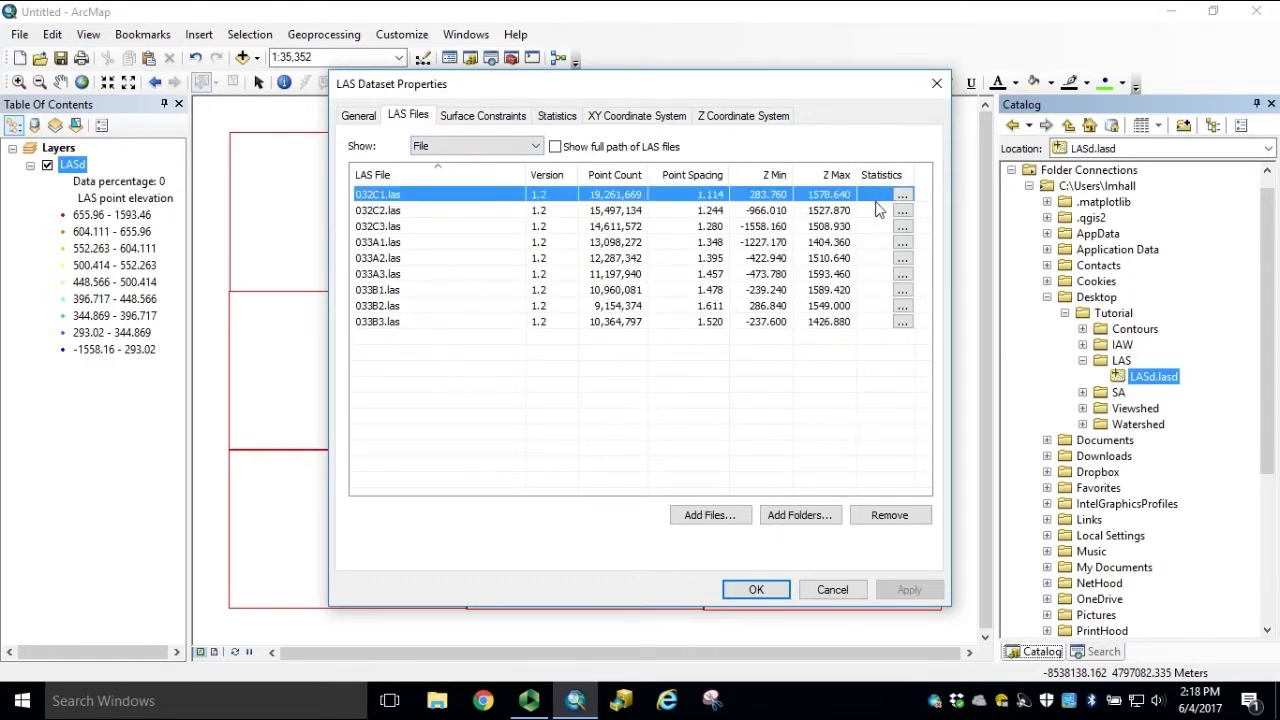
# Step: Open the 032C1.las statistics and scroll through its lists
pyautogui.click(904, 201)
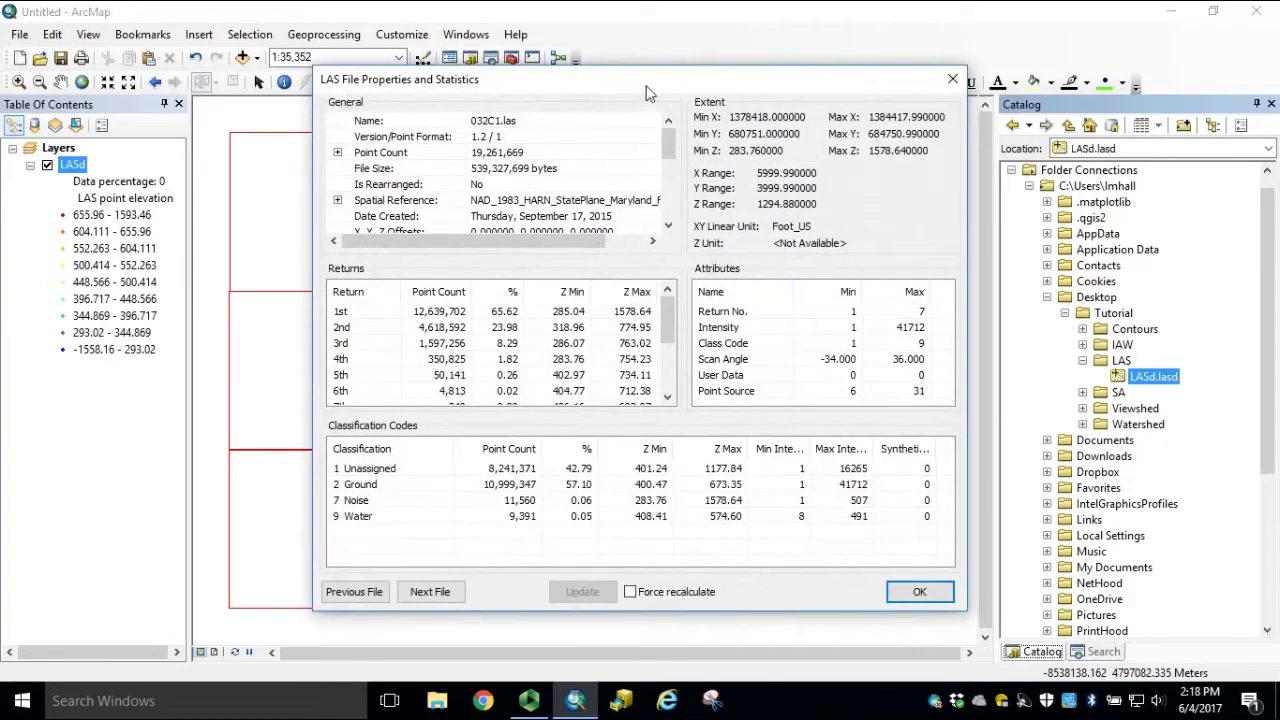
pyautogui.moveTo(652, 90); pyautogui.dragTo(554, 75)
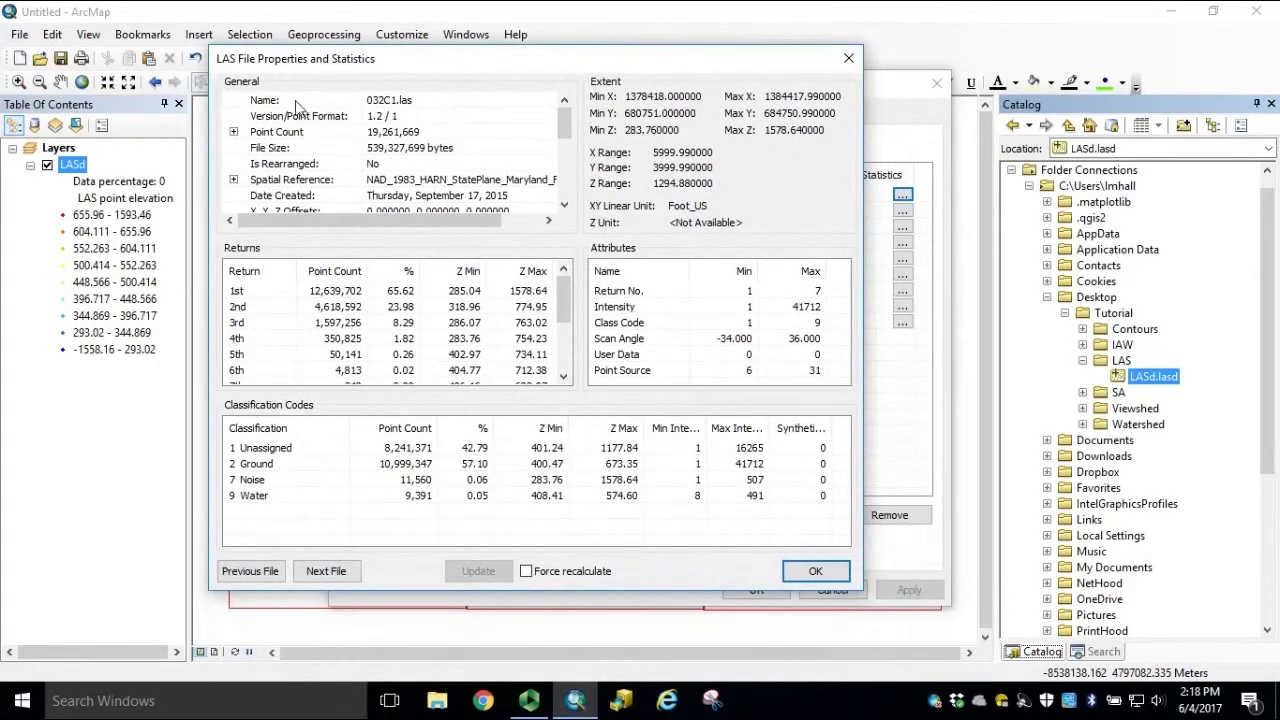
pyautogui.moveTo(565, 122)
pyautogui.mouseDown()
pyautogui.moveTo(568, 190)
pyautogui.moveTo(578, 133)
pyautogui.mouseUp()
pyautogui.moveTo(566, 295); pyautogui.dragTo(558, 341)
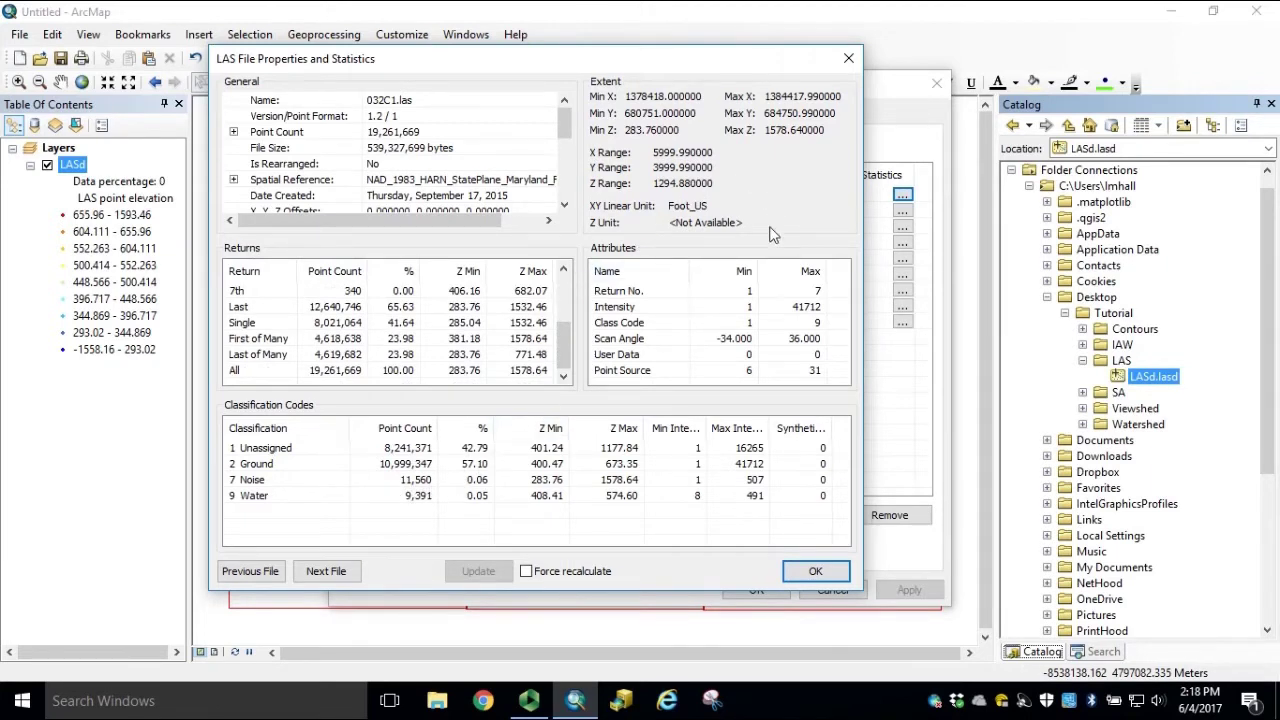
# Step: Step through the files' statistics from 032C2.las to 033B1.las
pyautogui.click(325, 572)
pyautogui.click(325, 572)
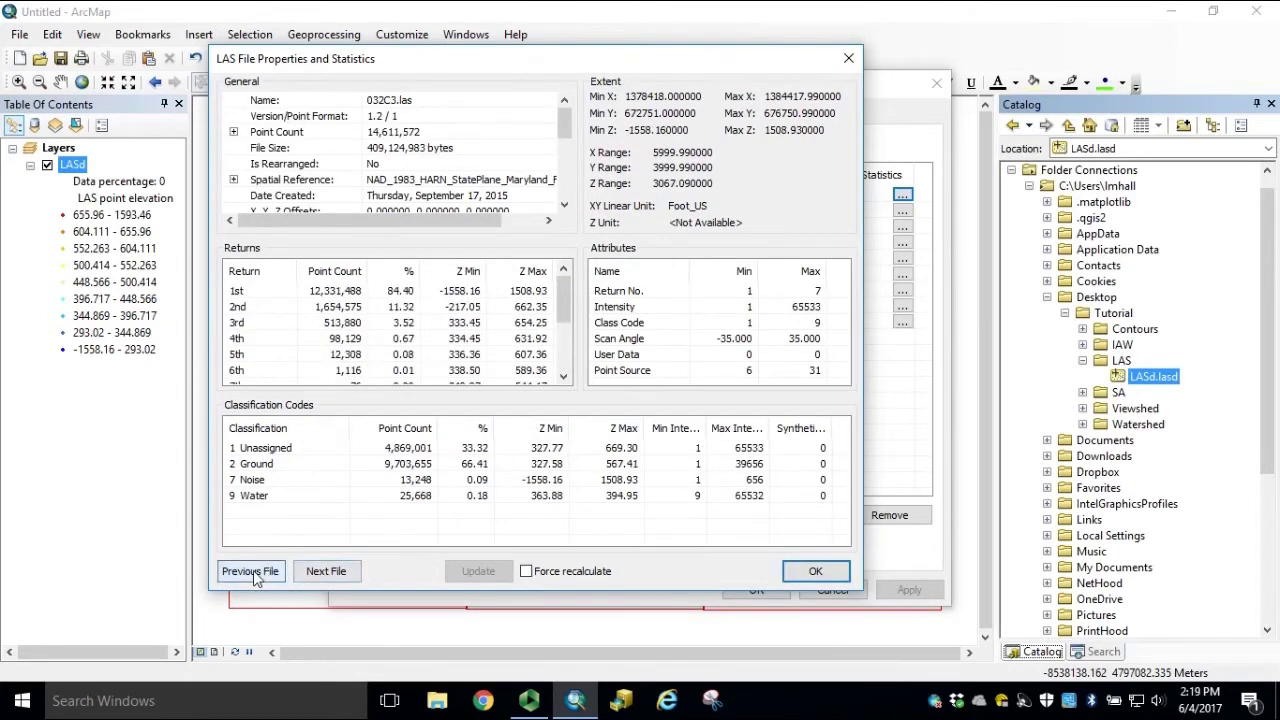
pyautogui.click(250, 571)
pyautogui.click(323, 572)
pyautogui.click(324, 572)
pyautogui.click(325, 572)
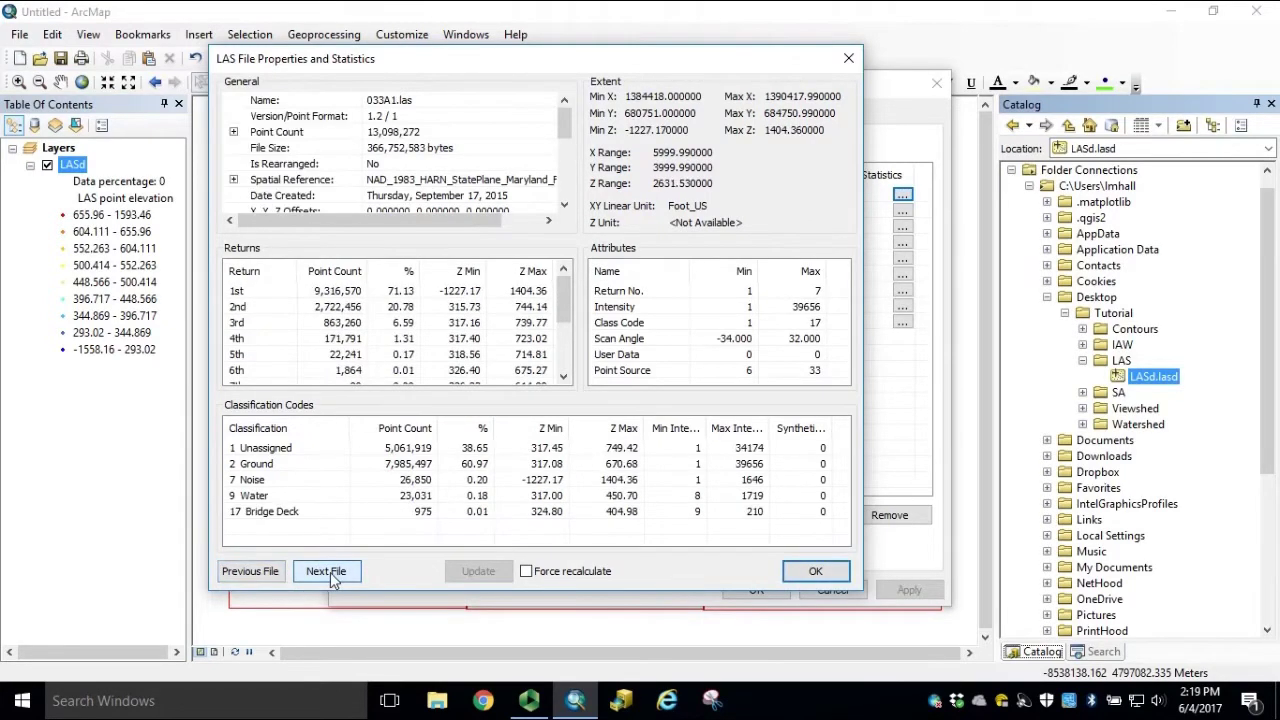
pyautogui.click(328, 574)
pyautogui.click(330, 577)
pyautogui.click(270, 576)
pyautogui.click(325, 573)
pyautogui.click(322, 576)
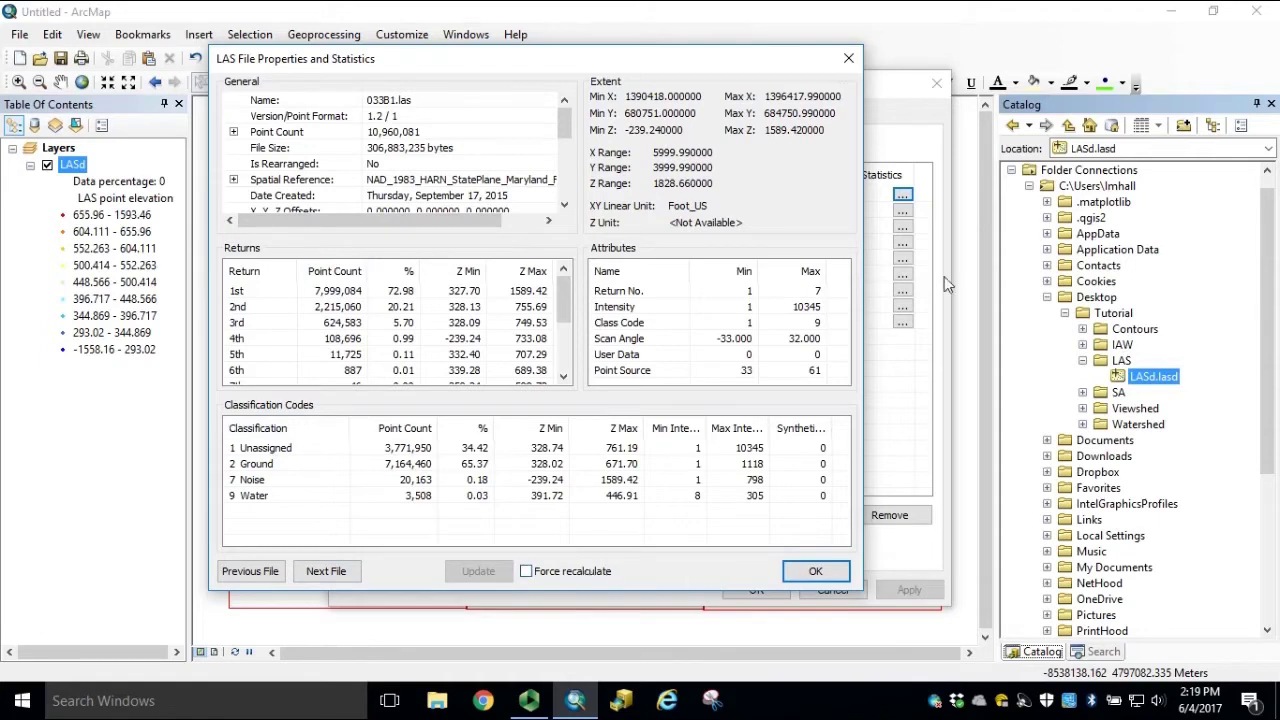
# Step: Review the whole dataset's Statistics tab, inspecting the 1st return and Returns table
pyautogui.click(848, 62)
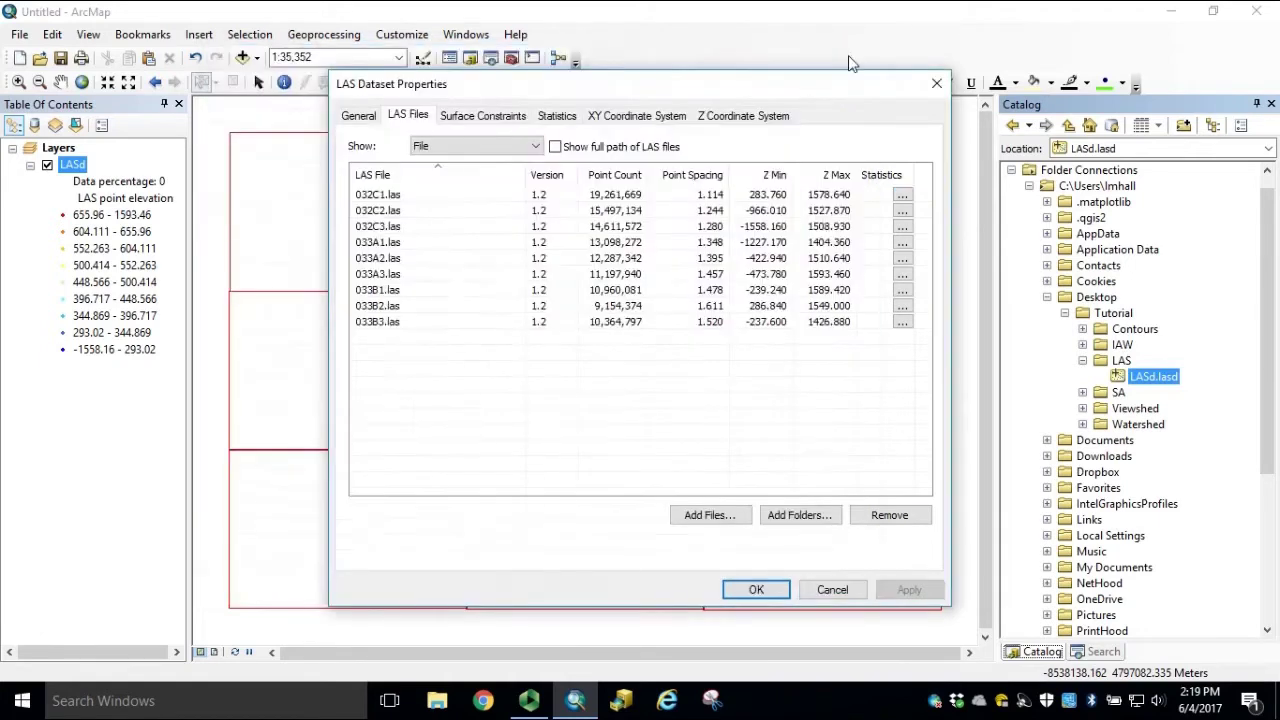
pyautogui.click(558, 118)
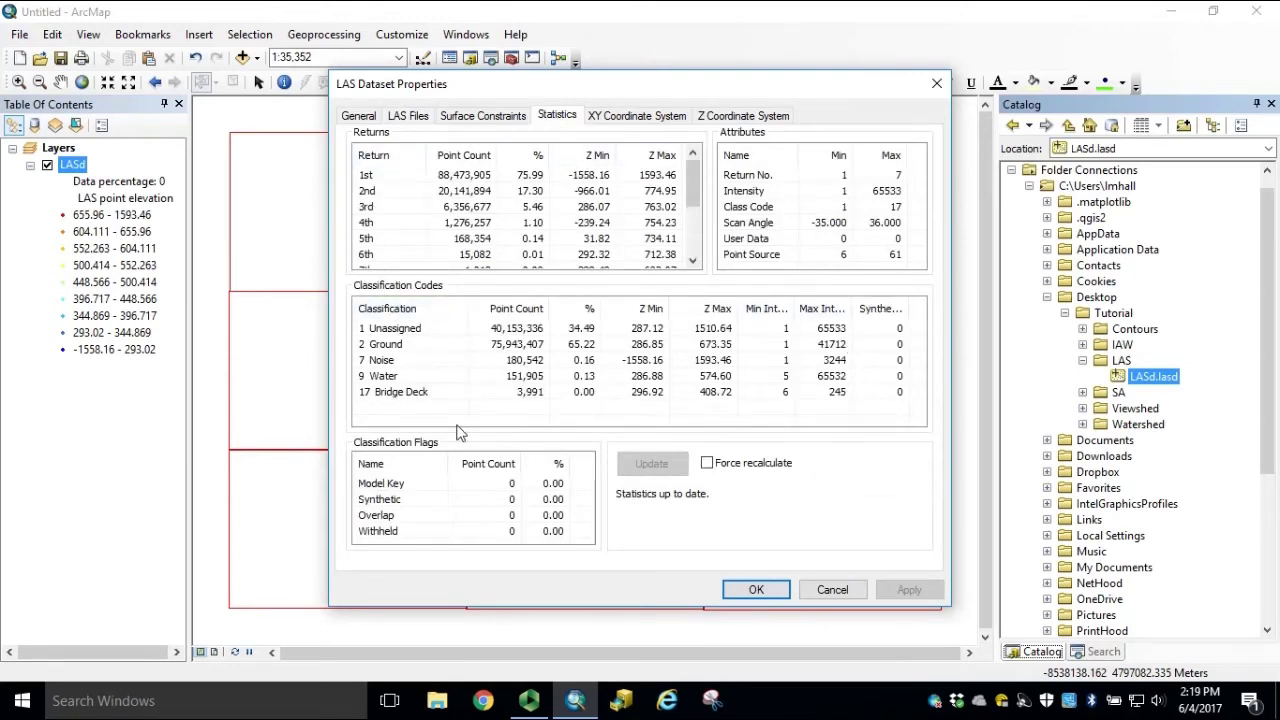
pyautogui.click(370, 176)
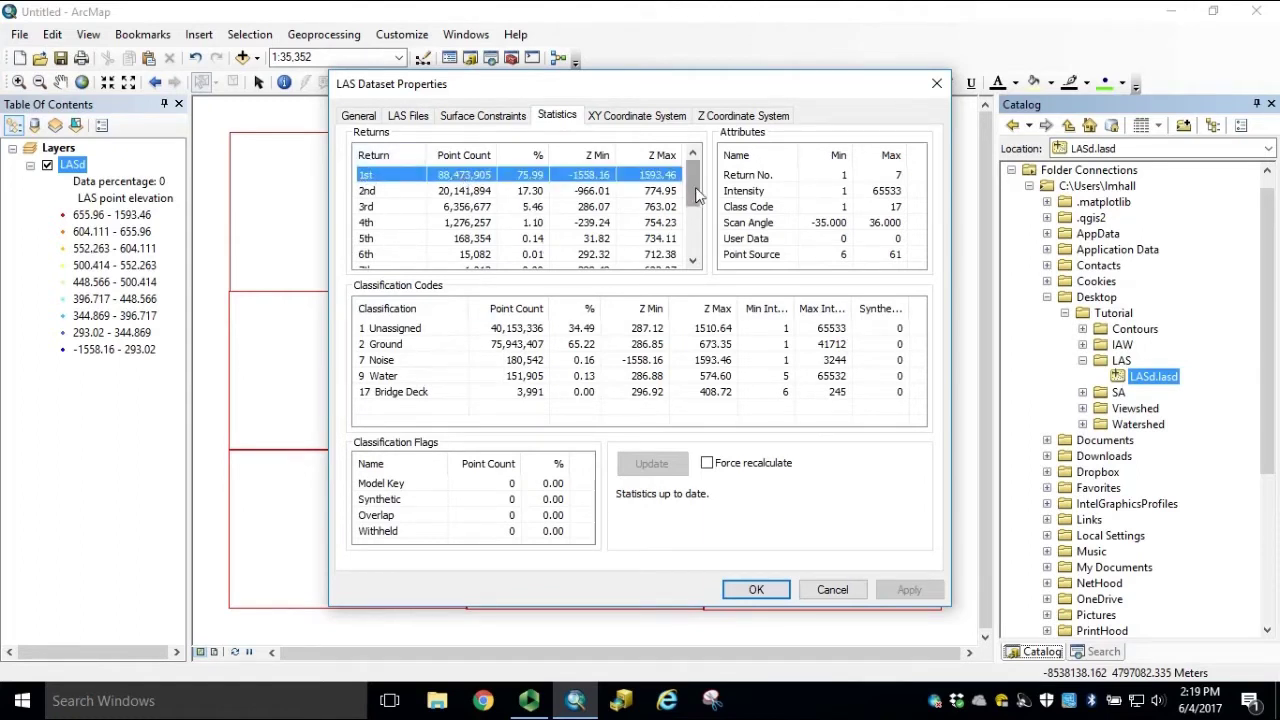
pyautogui.moveTo(694, 181); pyautogui.dragTo(693, 255)
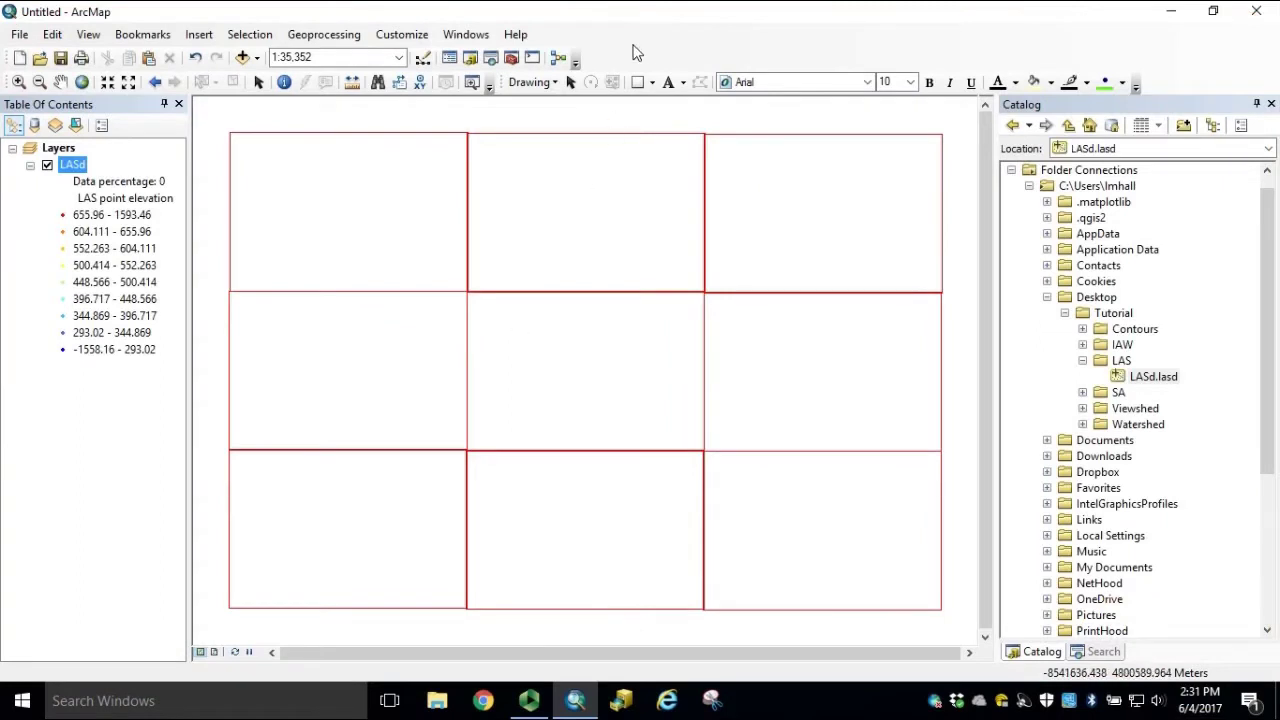
# Step: Enable the LAS Dataset toolbar and look over its options, symbology, surface and filter menus
pyautogui.rightClick(640, 45)
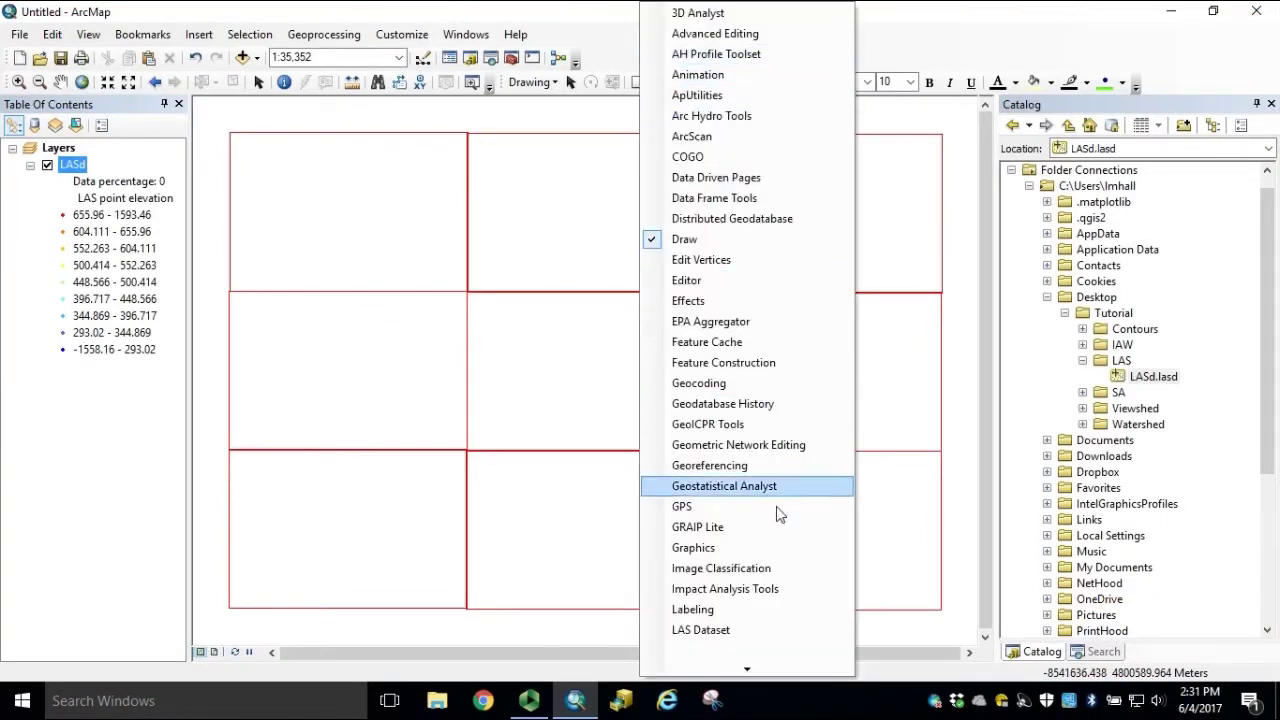
pyautogui.click(716, 630)
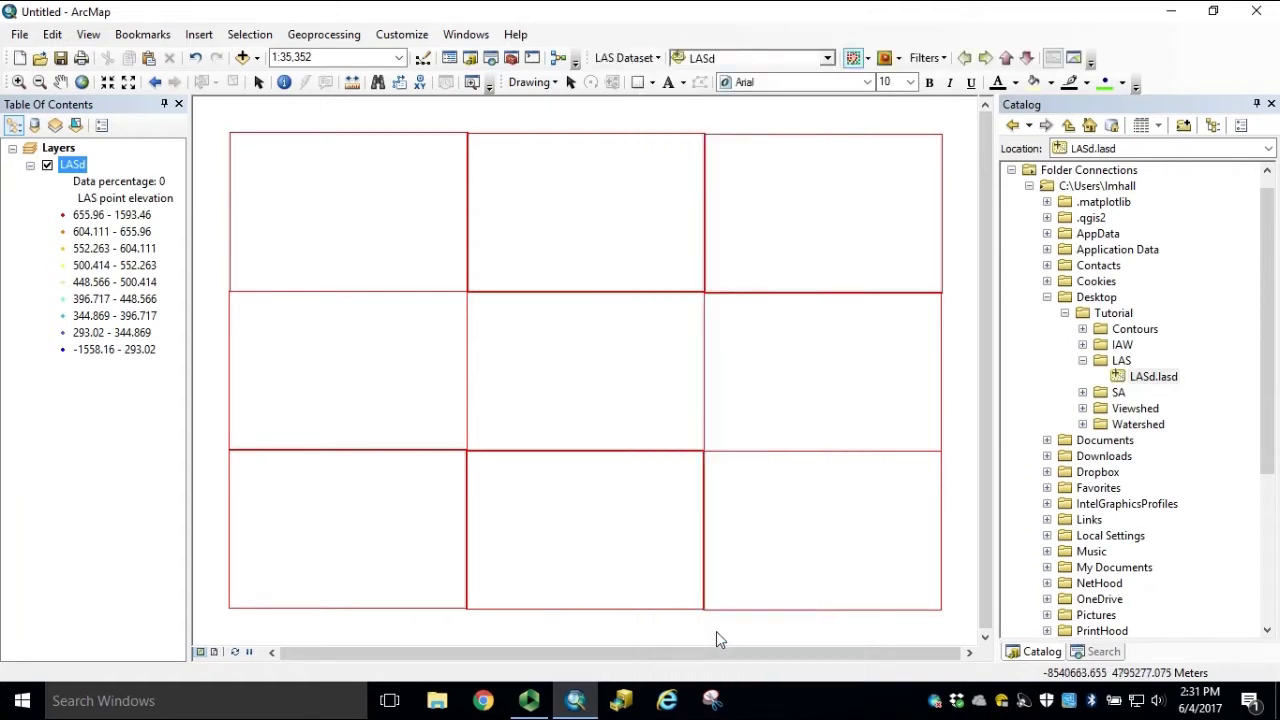
pyautogui.click(662, 59)
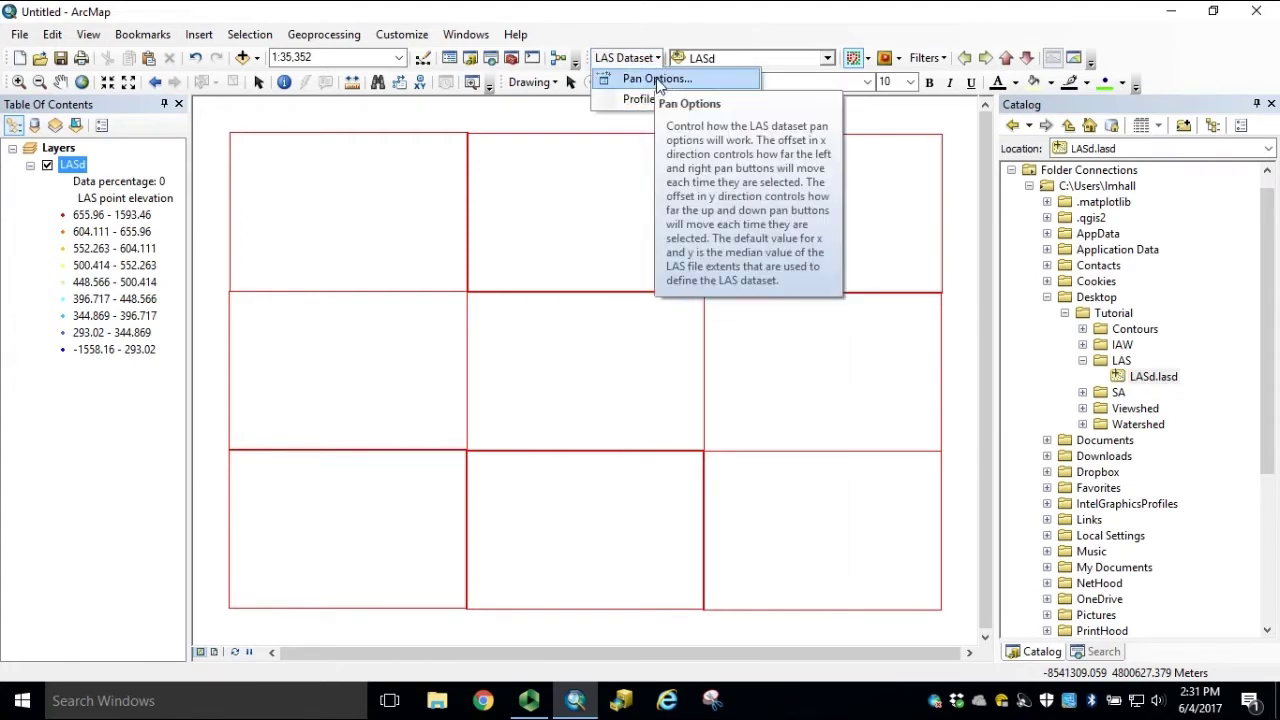
pyautogui.click(813, 70)
pyautogui.click(866, 58)
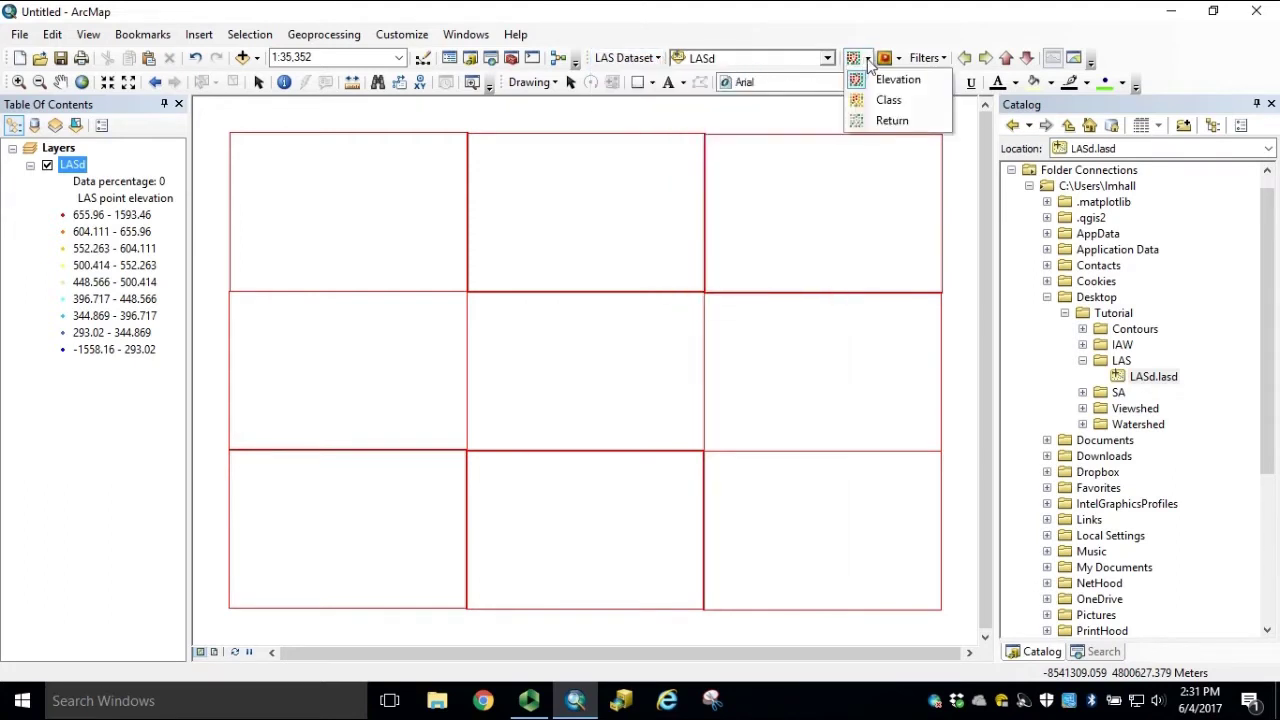
pyautogui.click(899, 58)
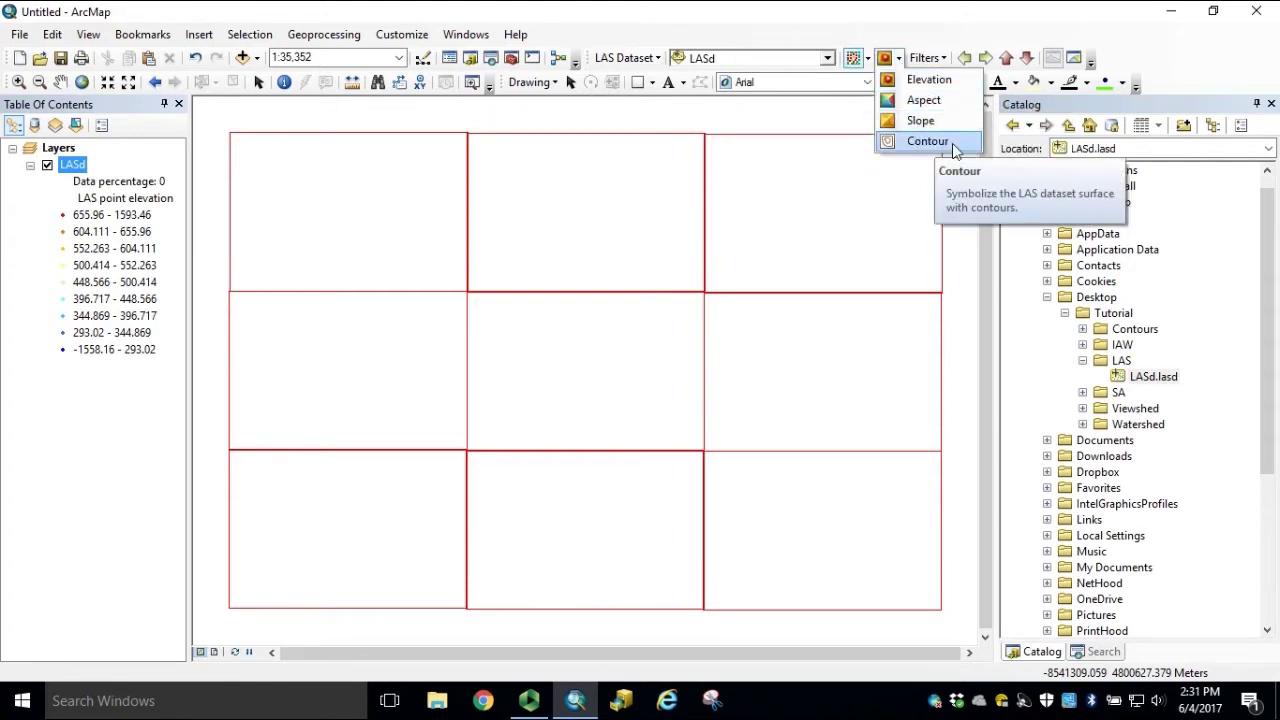
pyautogui.click(943, 57)
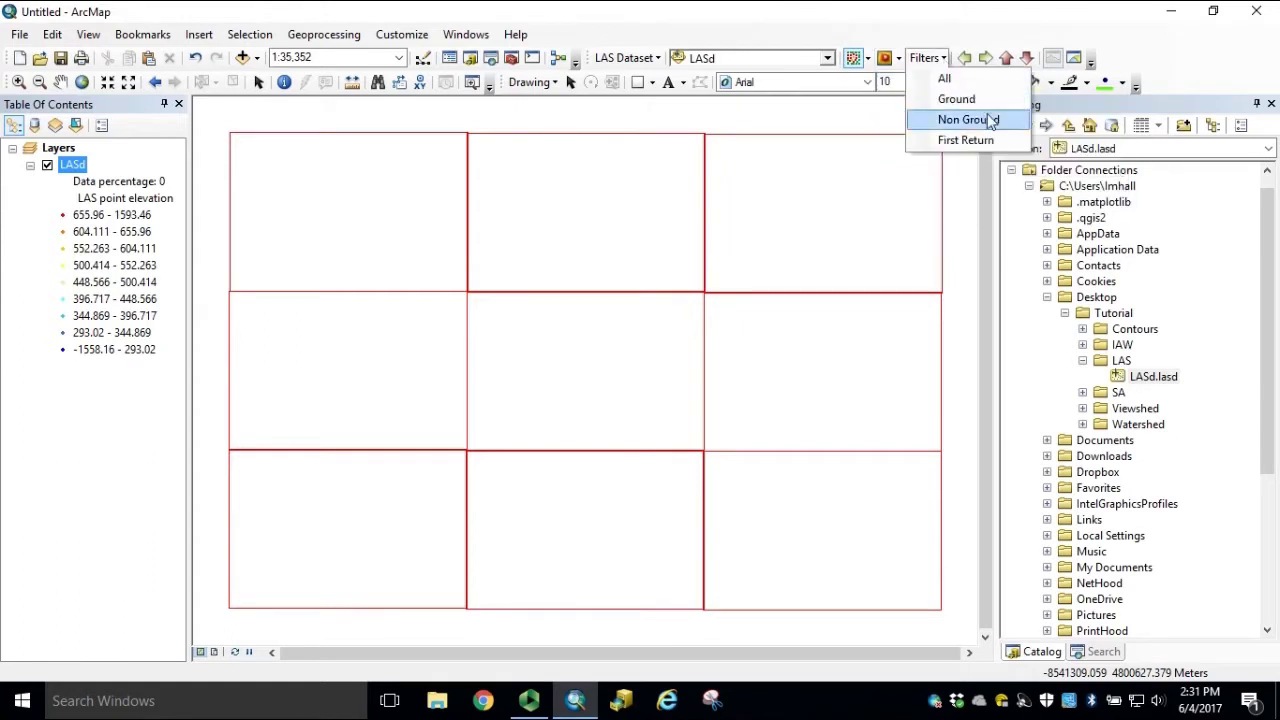
pyautogui.click(1055, 63)
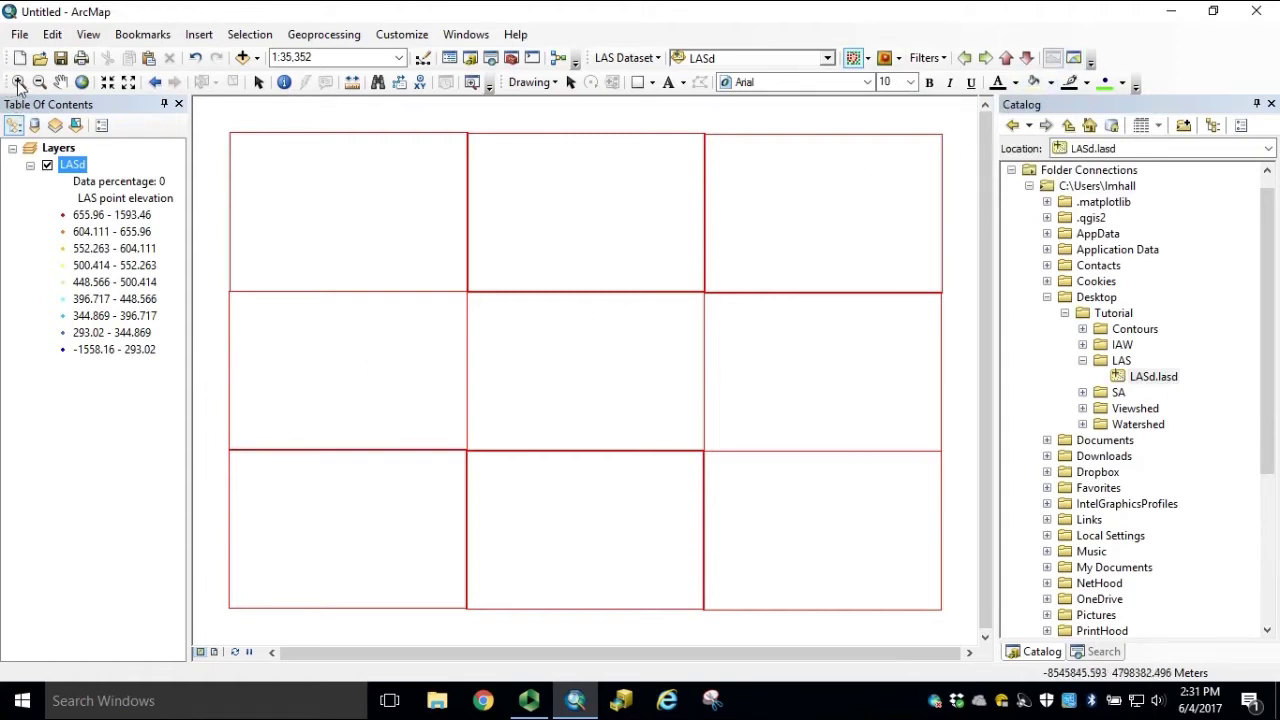
# Step: Set the map scale to 1:1,000 and pan across the LASd point cloud
pyautogui.click(350, 60)
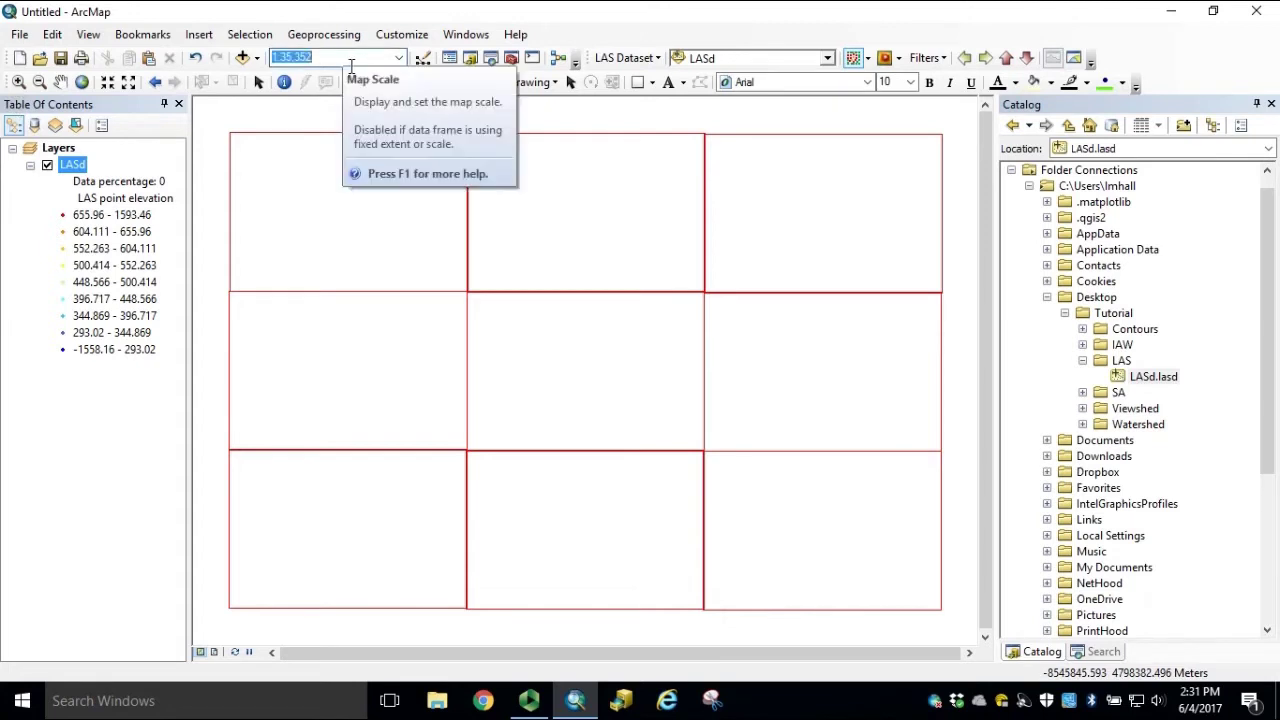
pyautogui.write('1000')
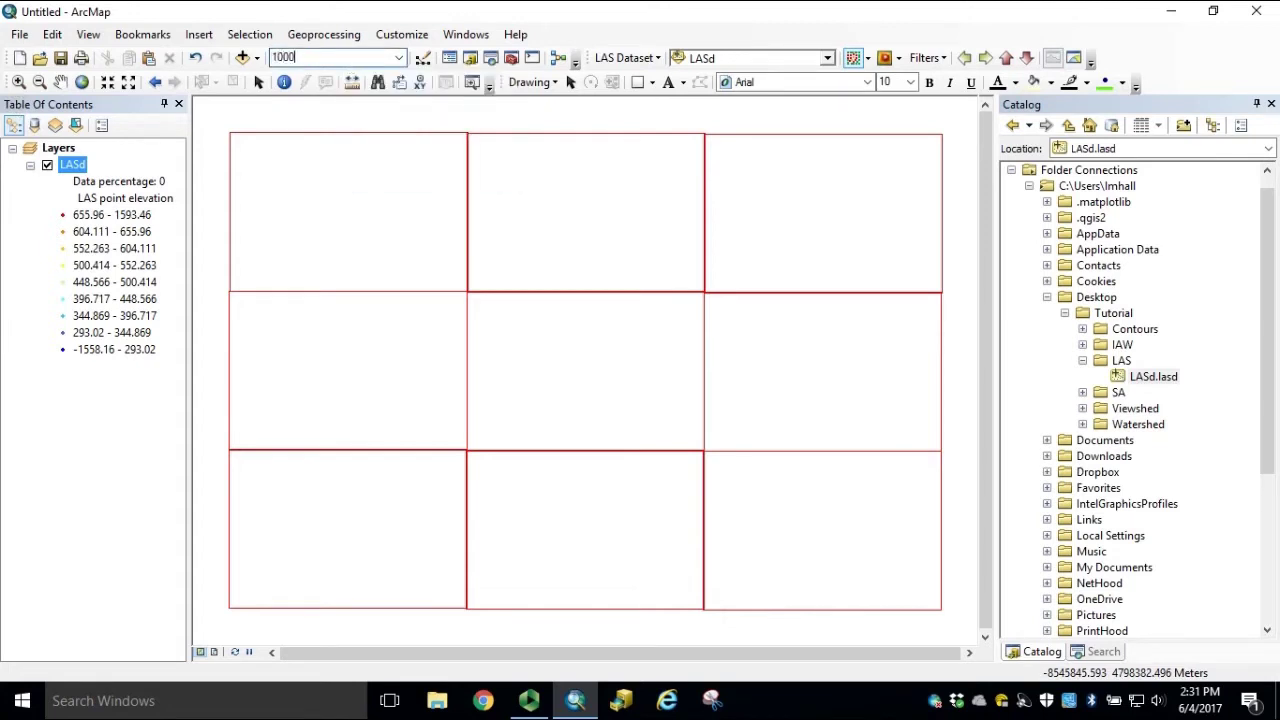
pyautogui.press('Return')
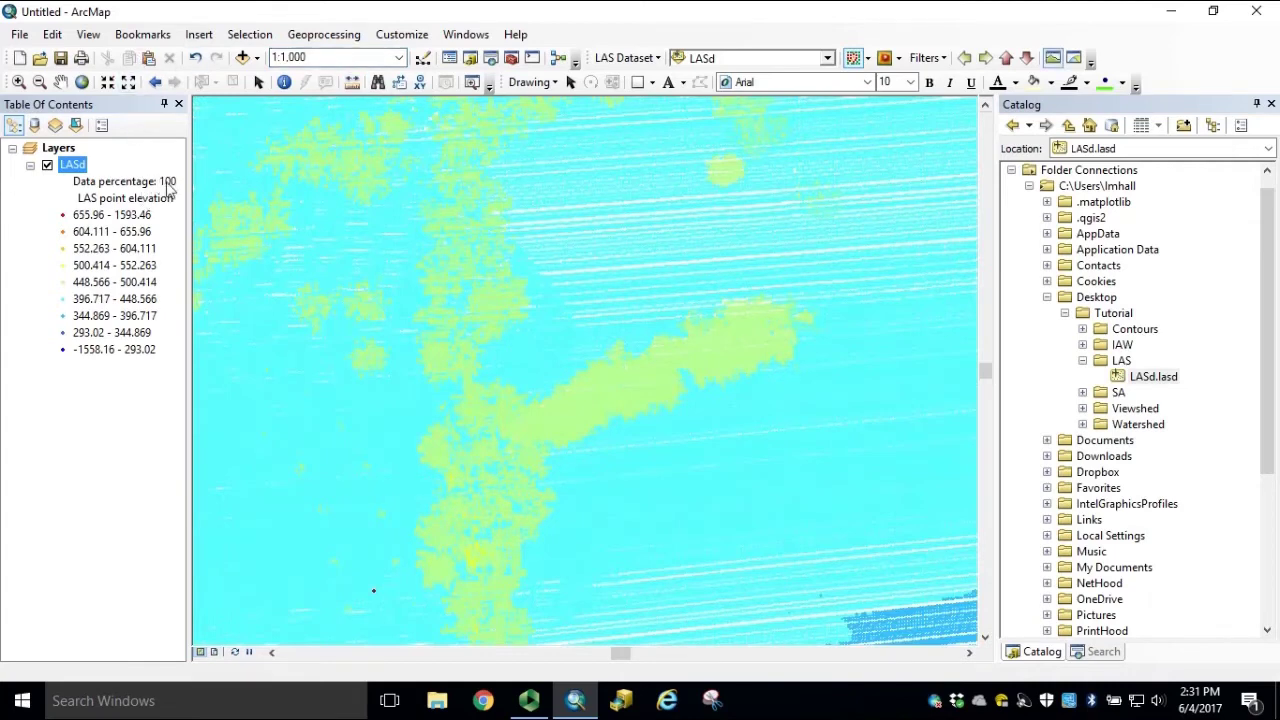
pyautogui.moveTo(711, 611); pyautogui.dragTo(711, 240)
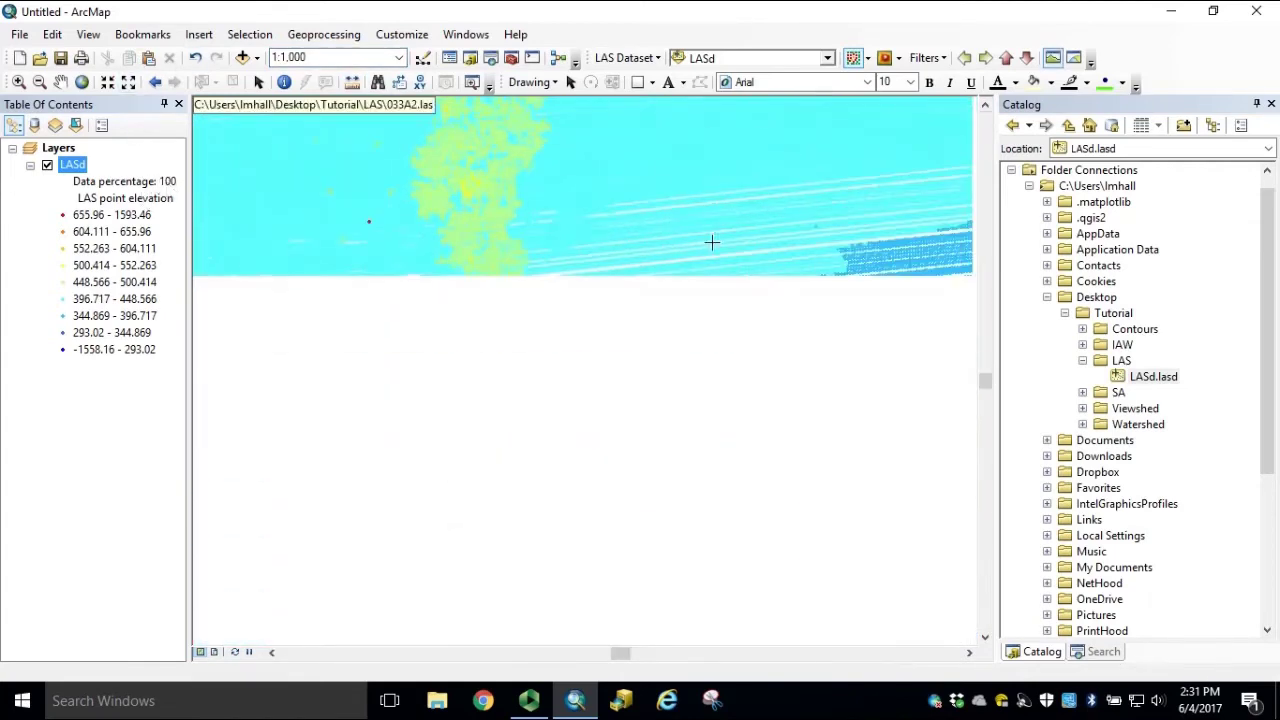
pyautogui.moveTo(429, 555); pyautogui.dragTo(877, 391)
pyautogui.moveTo(491, 331); pyautogui.dragTo(943, 429)
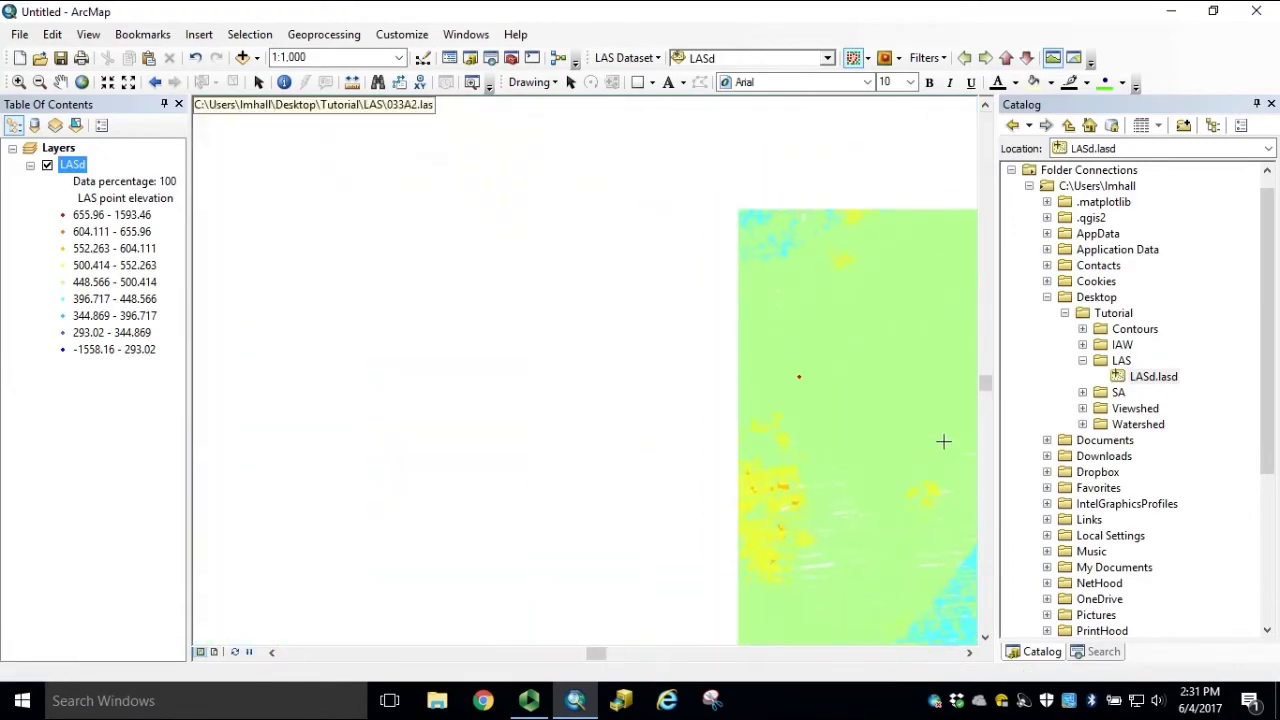
# Step: Render LASd as an elevation surface, zoom in, and filter to Ground points only
pyautogui.click(898, 58)
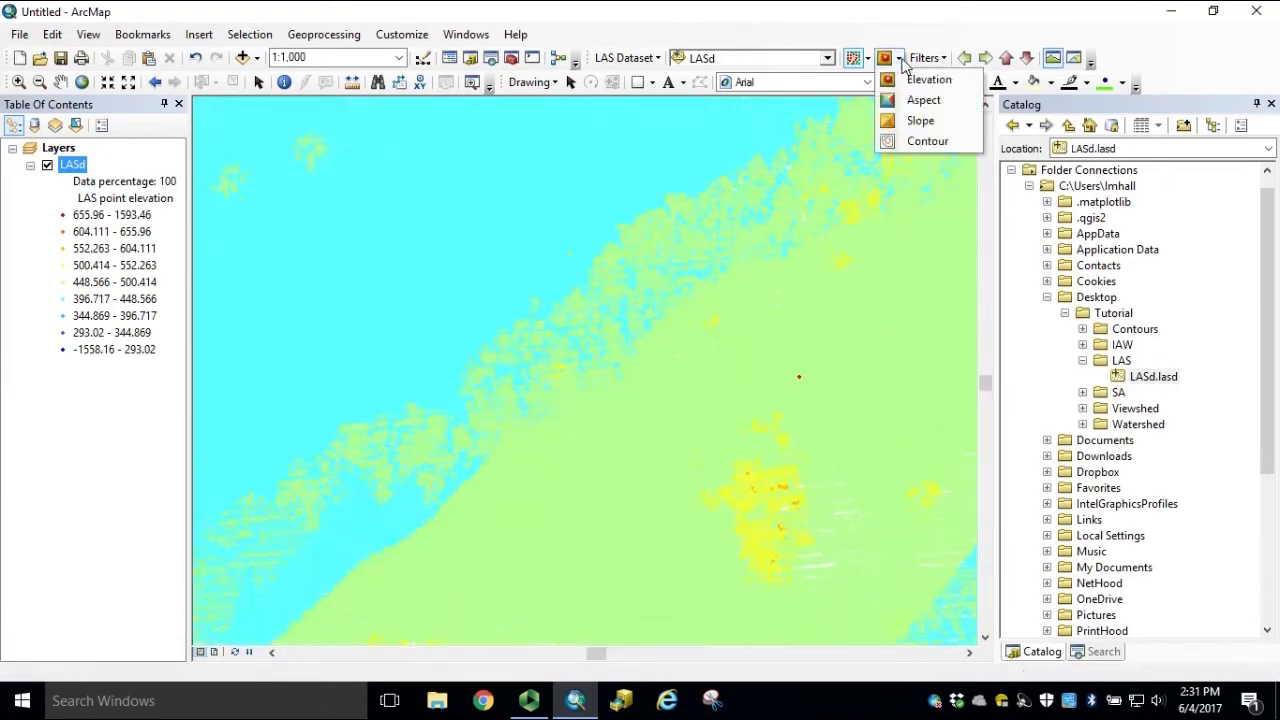
pyautogui.click(920, 80)
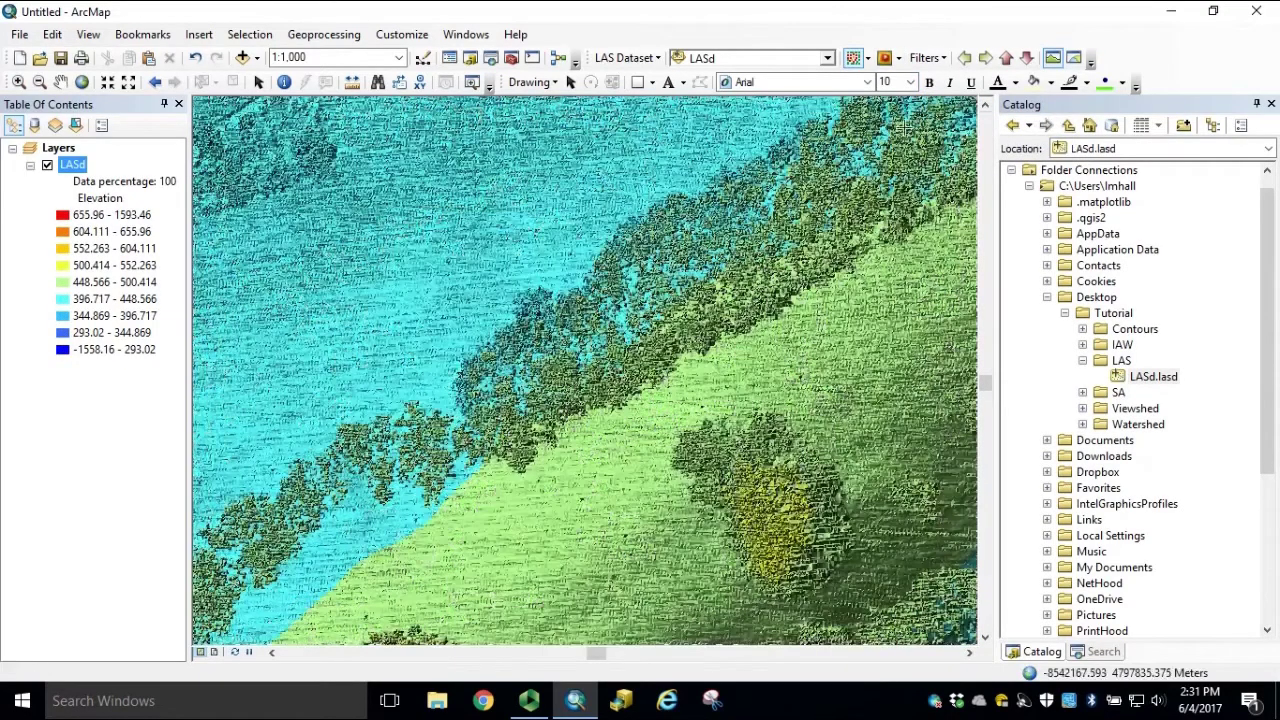
pyautogui.scroll(-1, 500, 507)
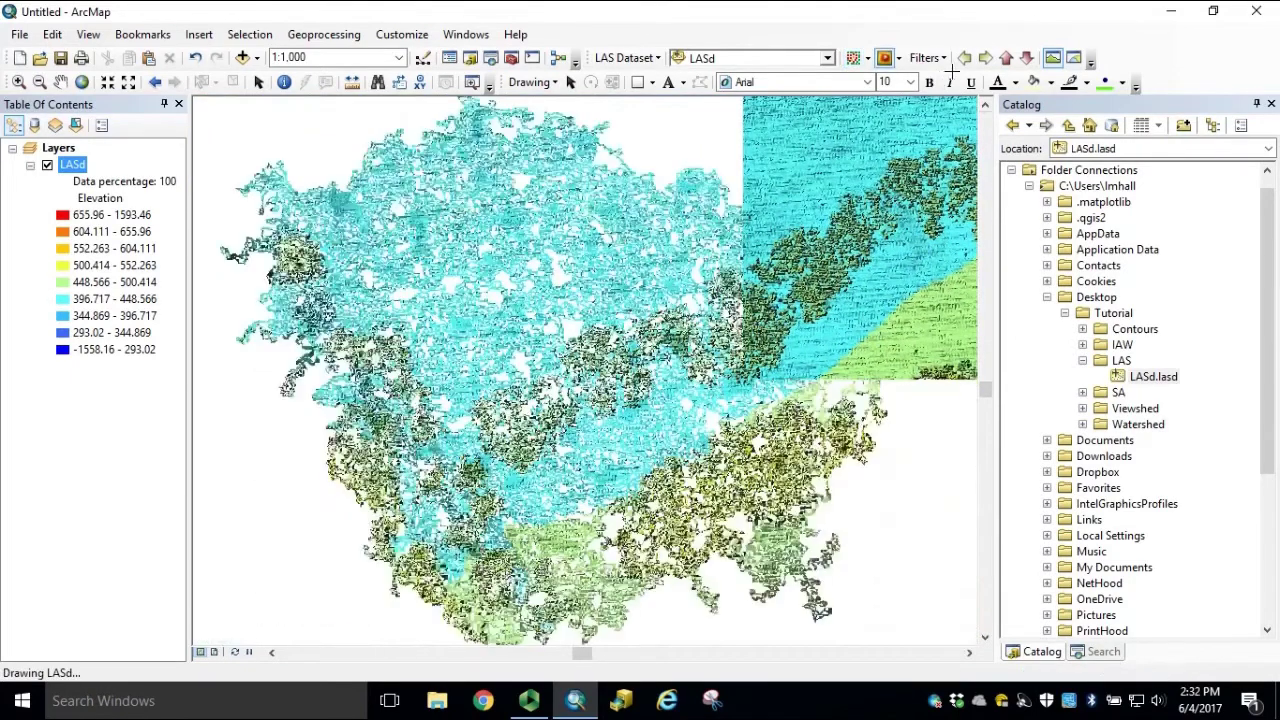
pyautogui.scroll(-1, 556, 457)
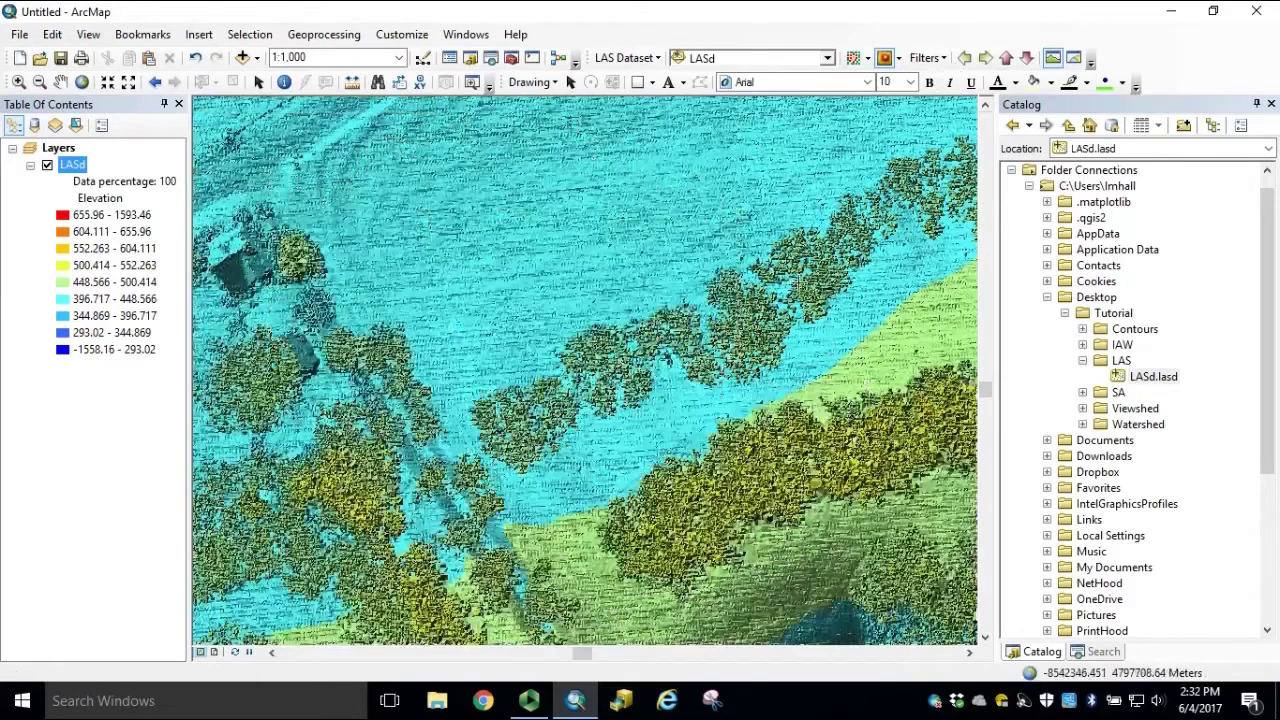
pyautogui.click(940, 60)
pyautogui.click(990, 100)
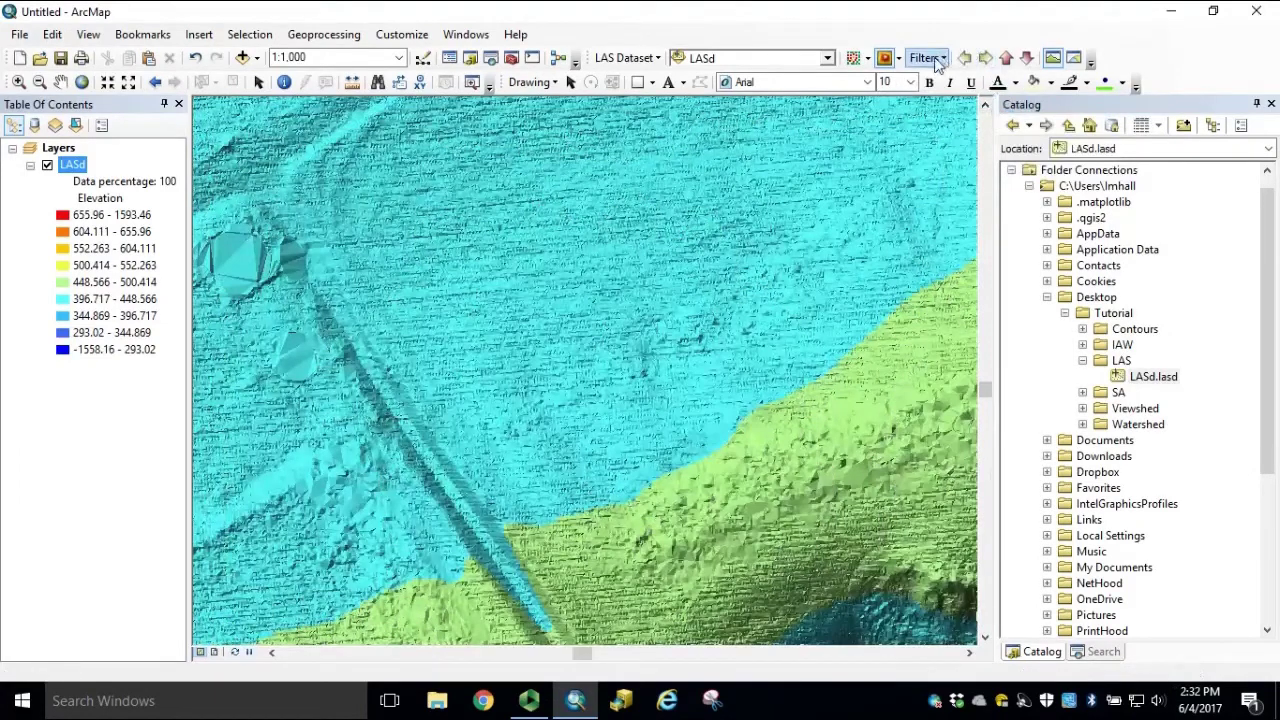
# Step: Draw the LASd points coloured by elevation again and reset the filter to All points
pyautogui.click(868, 59)
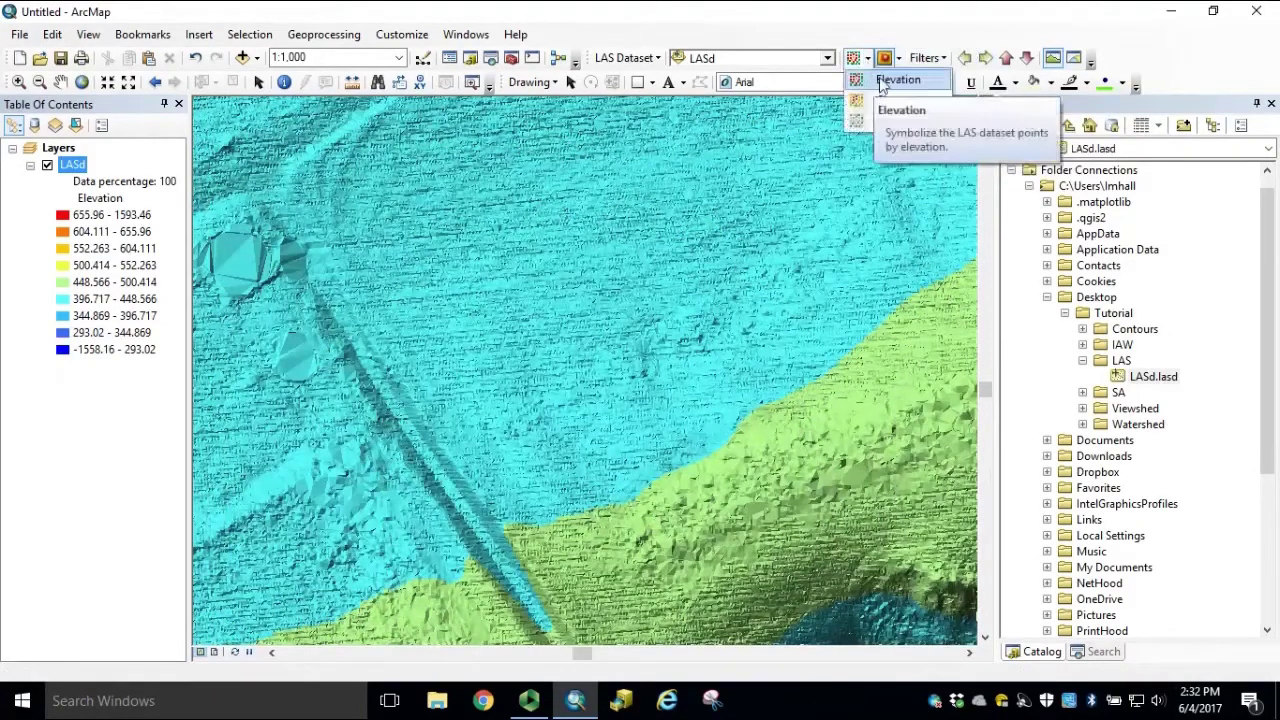
pyautogui.click(893, 80)
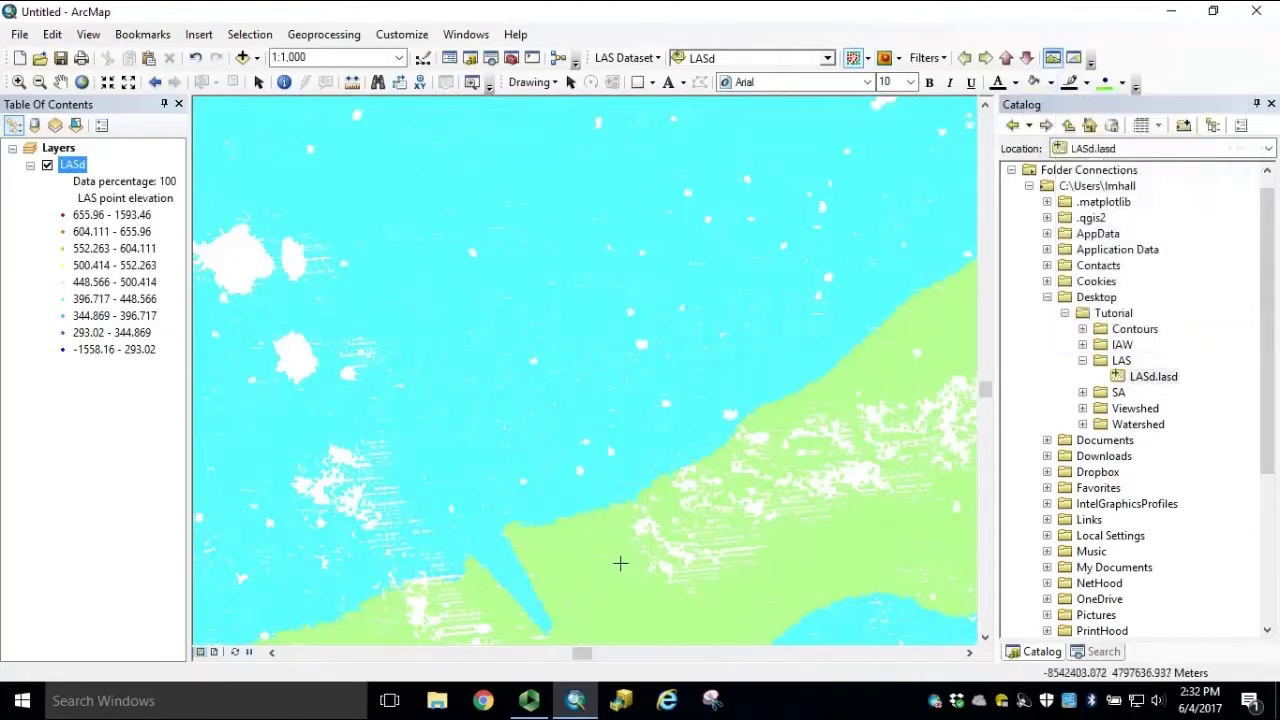
pyautogui.moveTo(620, 563); pyautogui.dragTo(831, 194)
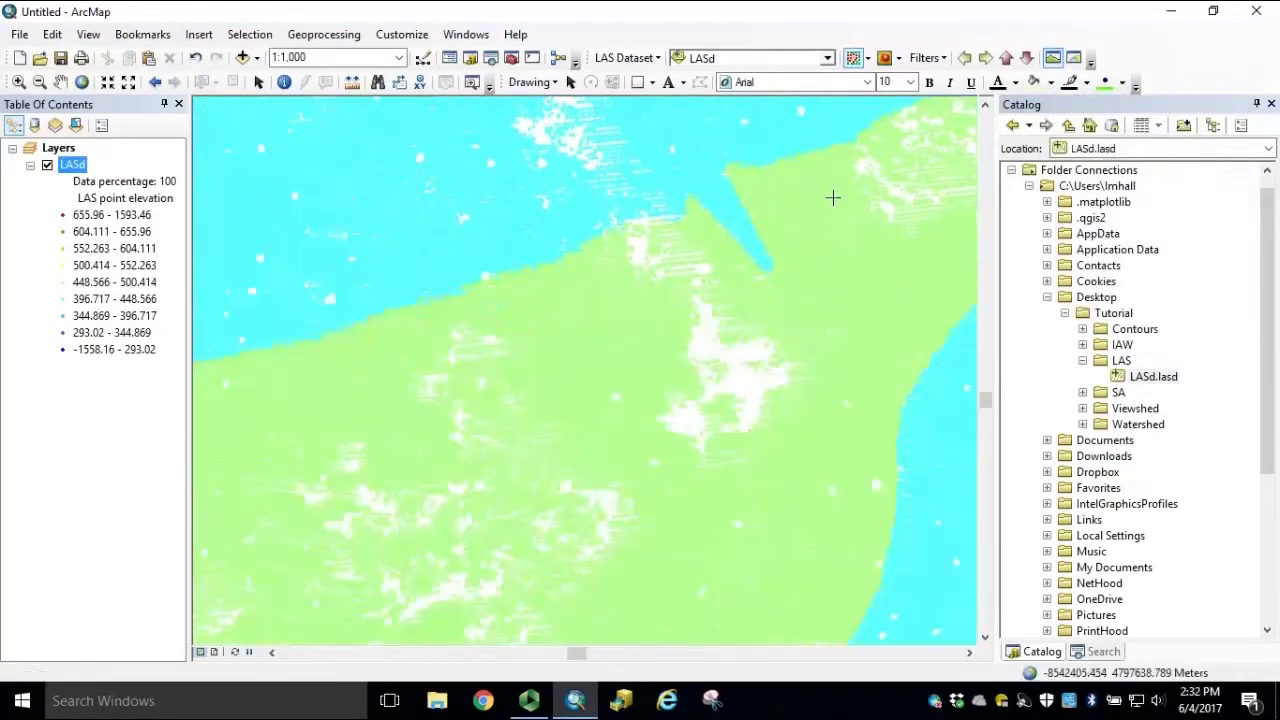
pyautogui.moveTo(523, 551); pyautogui.dragTo(880, 263)
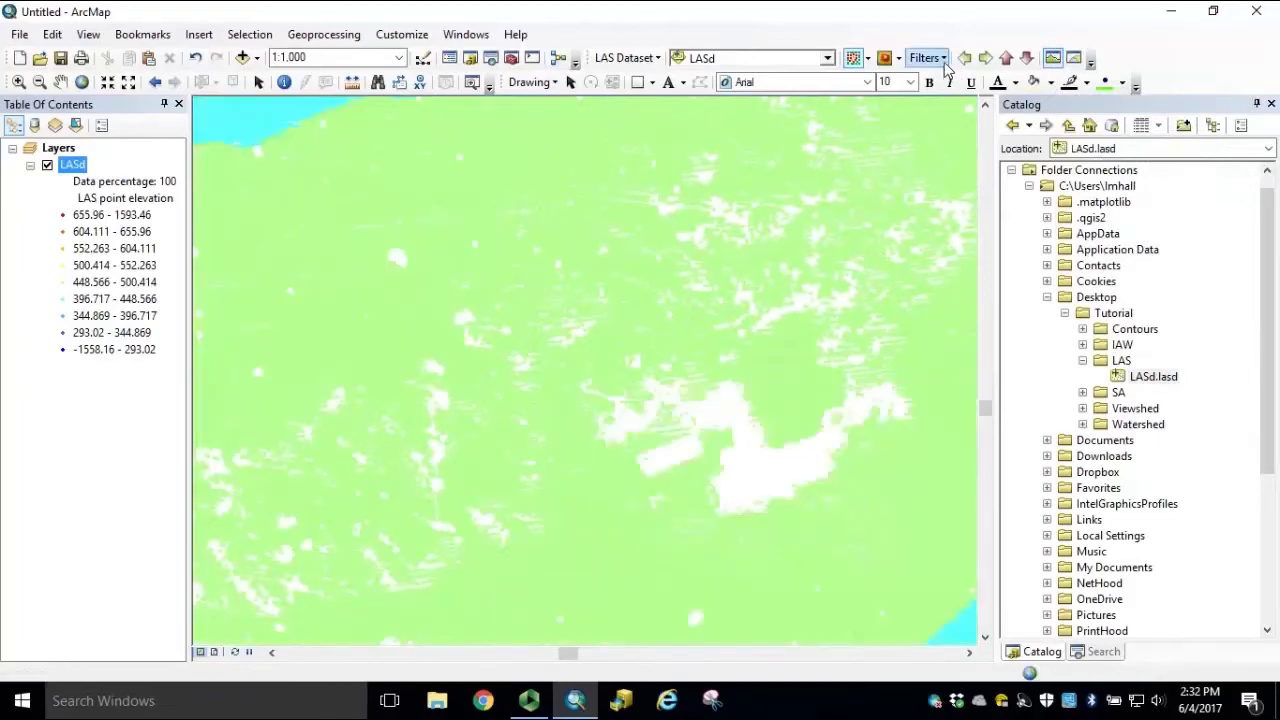
pyautogui.click(943, 58)
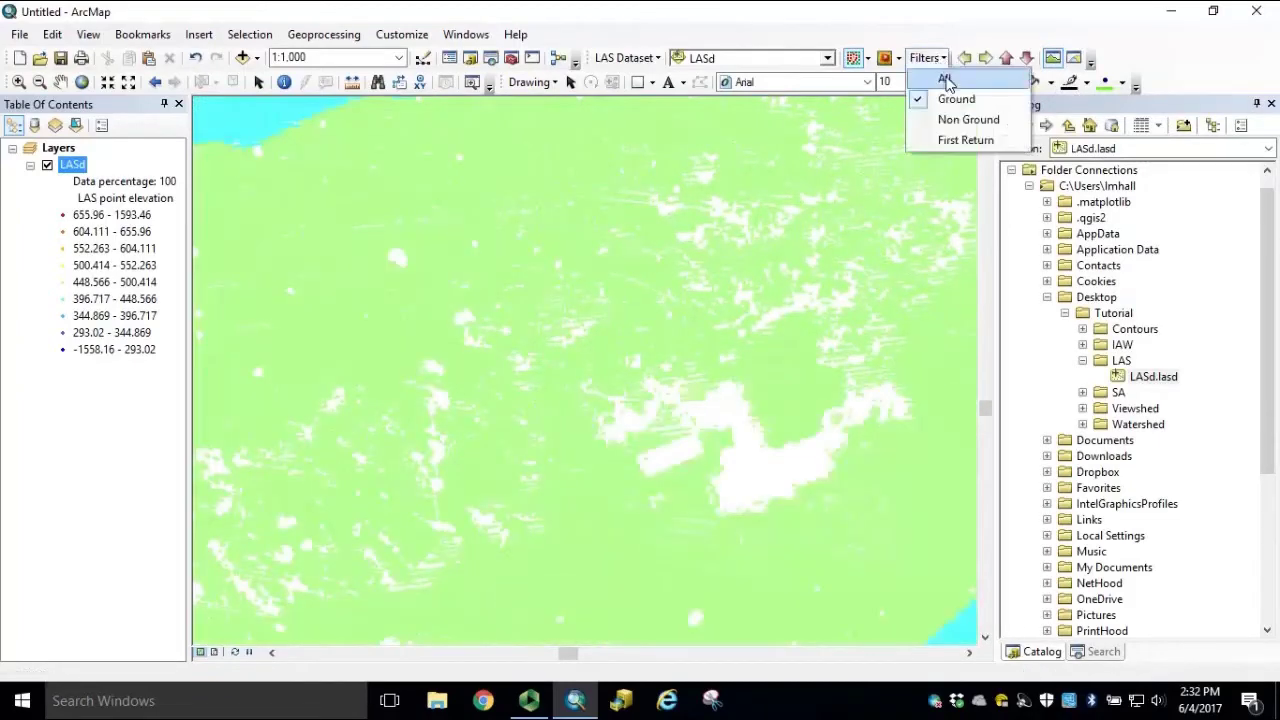
pyautogui.click(957, 86)
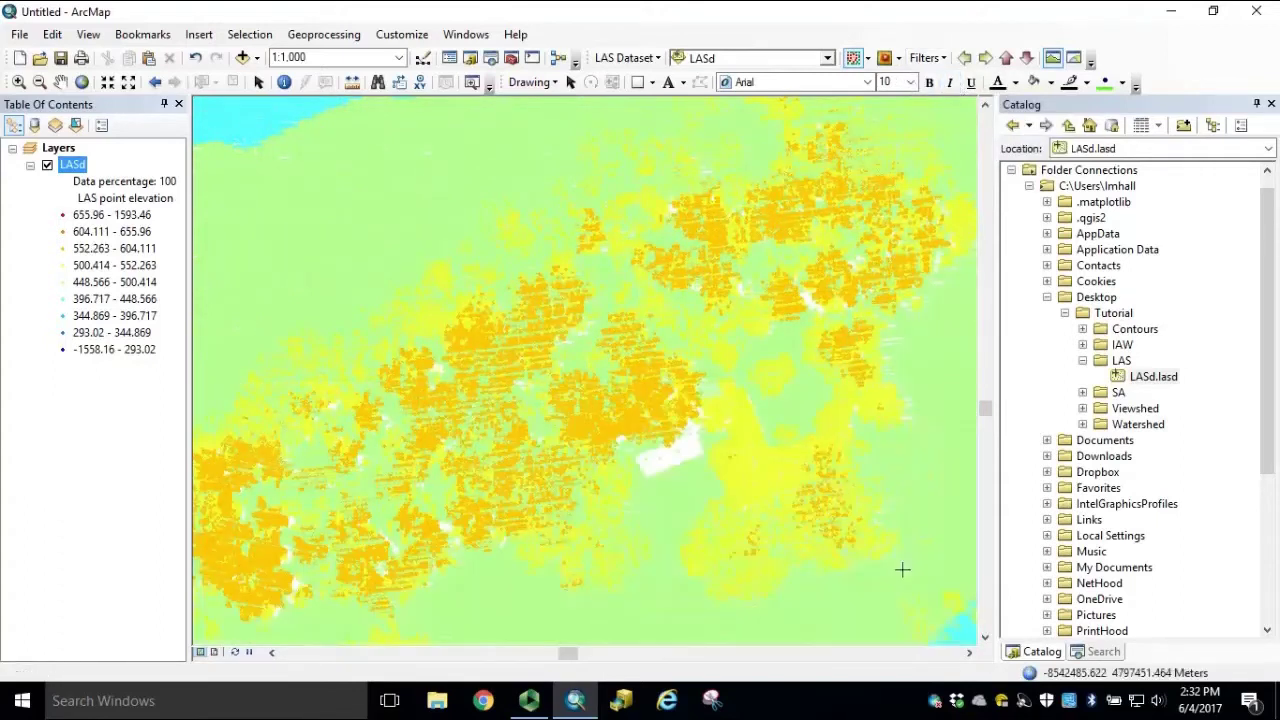
# Step: Draw a LAS profile line southeast of the map centre and set its width to open the cross-section
pyautogui.click(1053, 60)
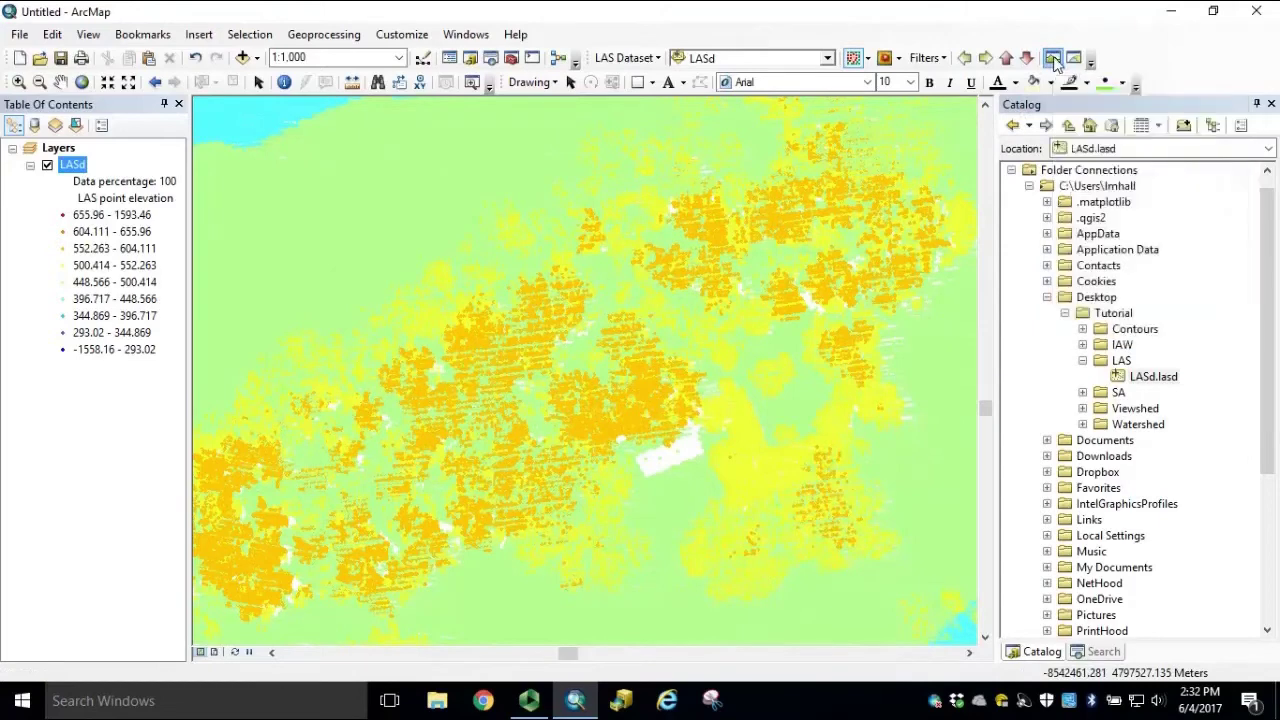
pyautogui.click(731, 386)
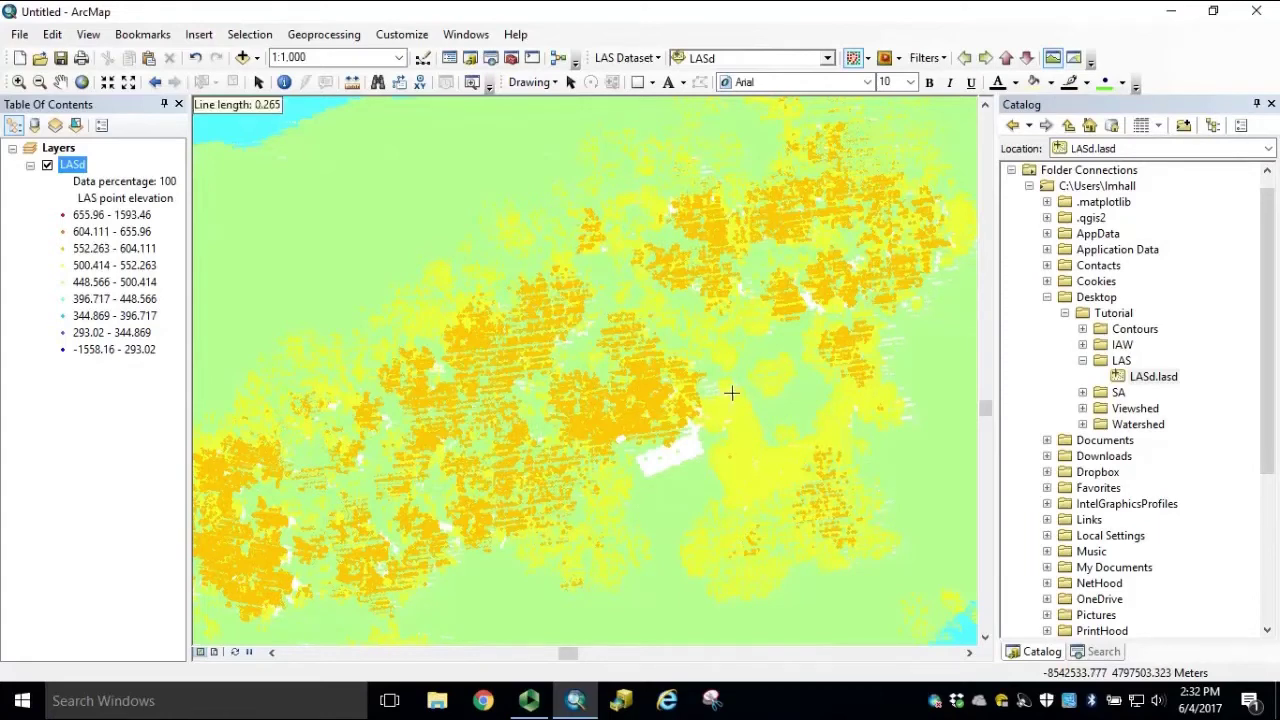
pyautogui.click(818, 581)
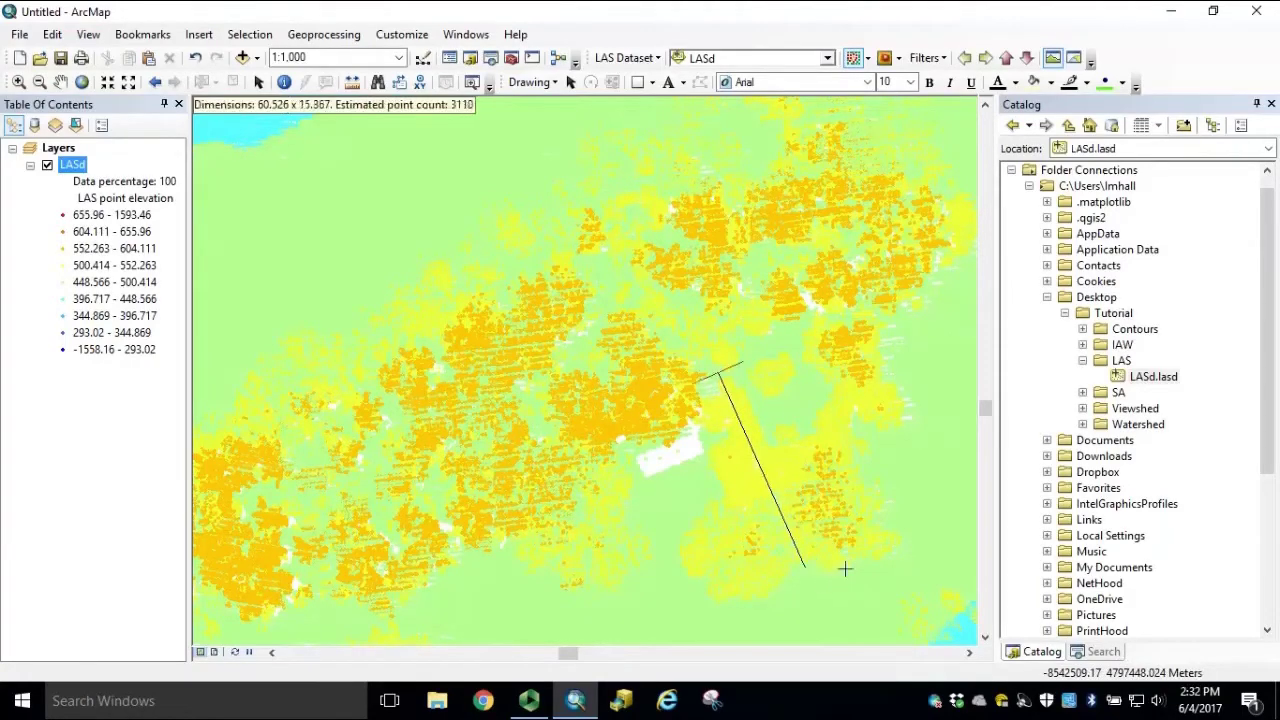
pyautogui.click(937, 541)
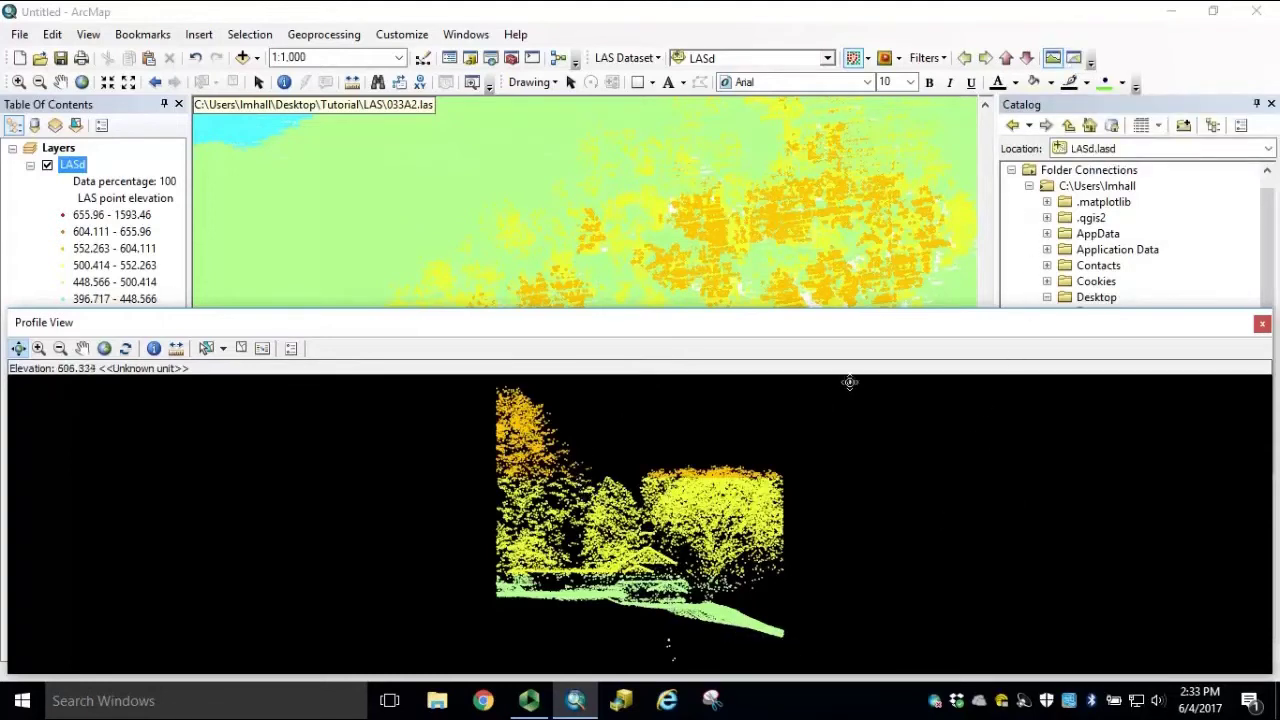
# Step: Open the LAS 3D View, move its window up, and rotate the point cloud to side-on and oblique views
pyautogui.click(1075, 60)
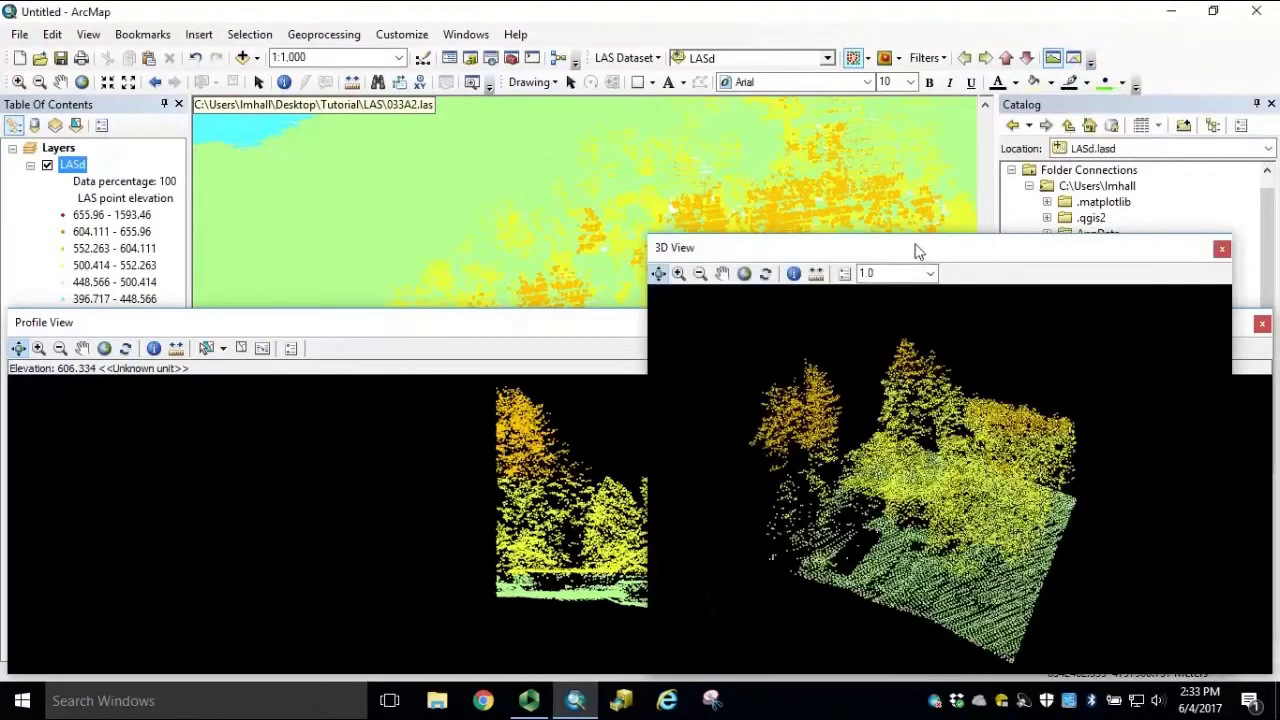
pyautogui.moveTo(914, 249); pyautogui.dragTo(620, 87)
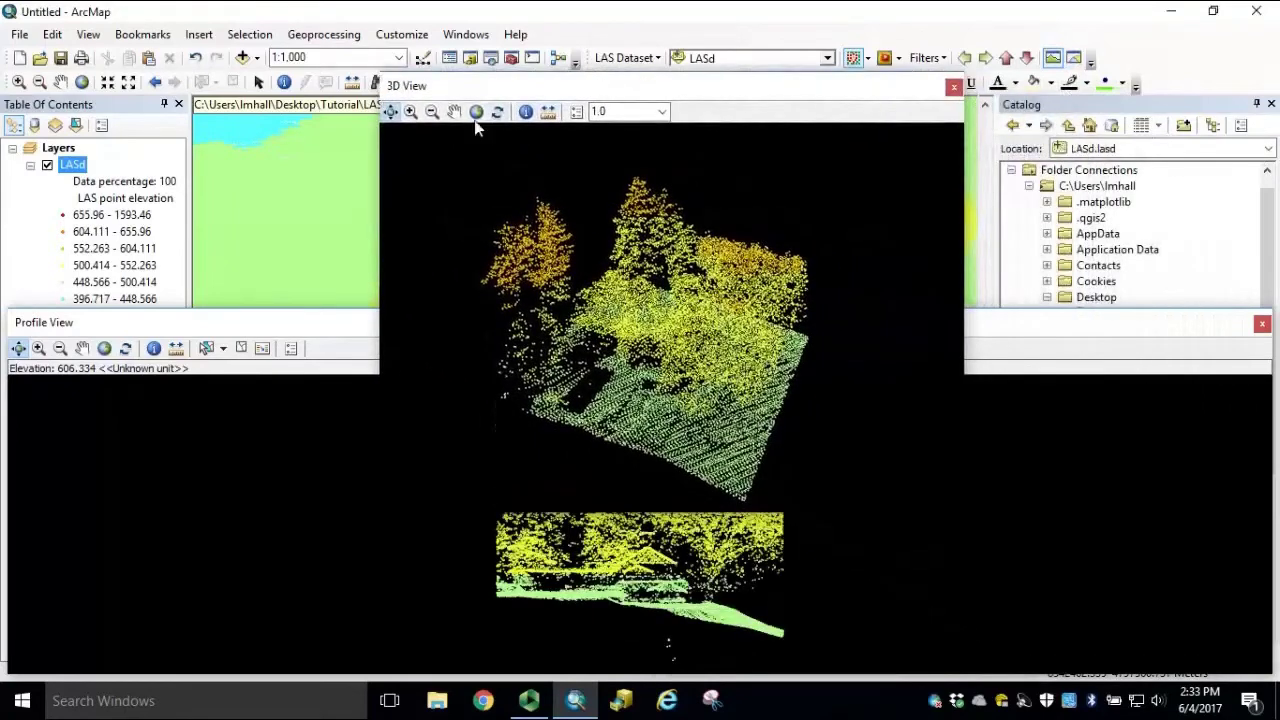
pyautogui.click(392, 113)
pyautogui.moveTo(715, 460); pyautogui.dragTo(832, 372)
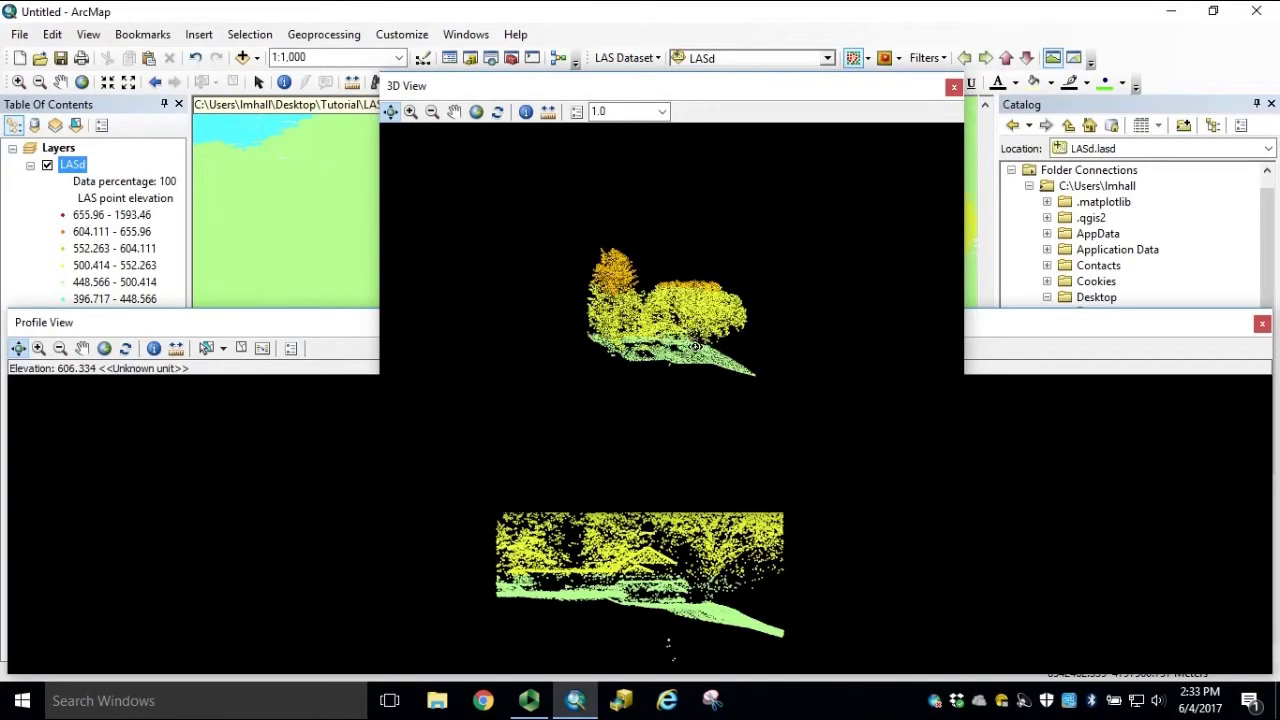
pyautogui.scroll(3, 687, 340)
pyautogui.scroll(-2, 687, 342)
pyautogui.scroll(2, 688, 342)
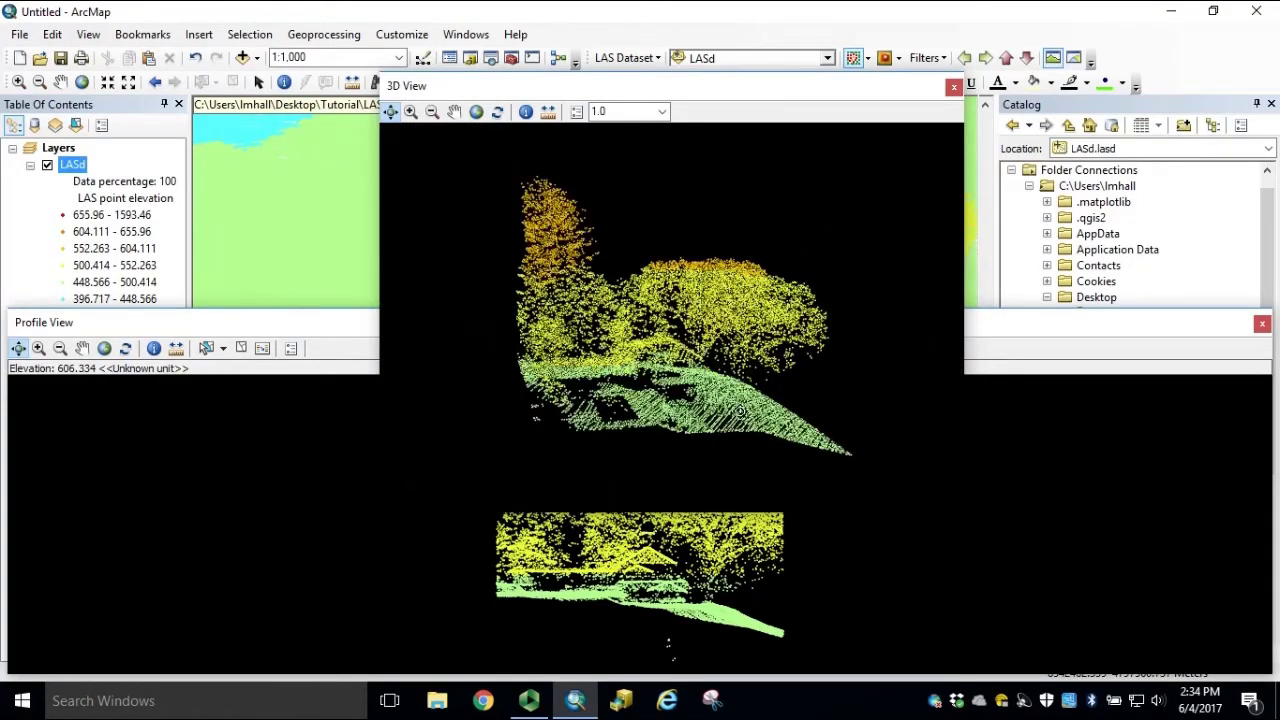
pyautogui.moveTo(740, 413); pyautogui.dragTo(1272, 378)
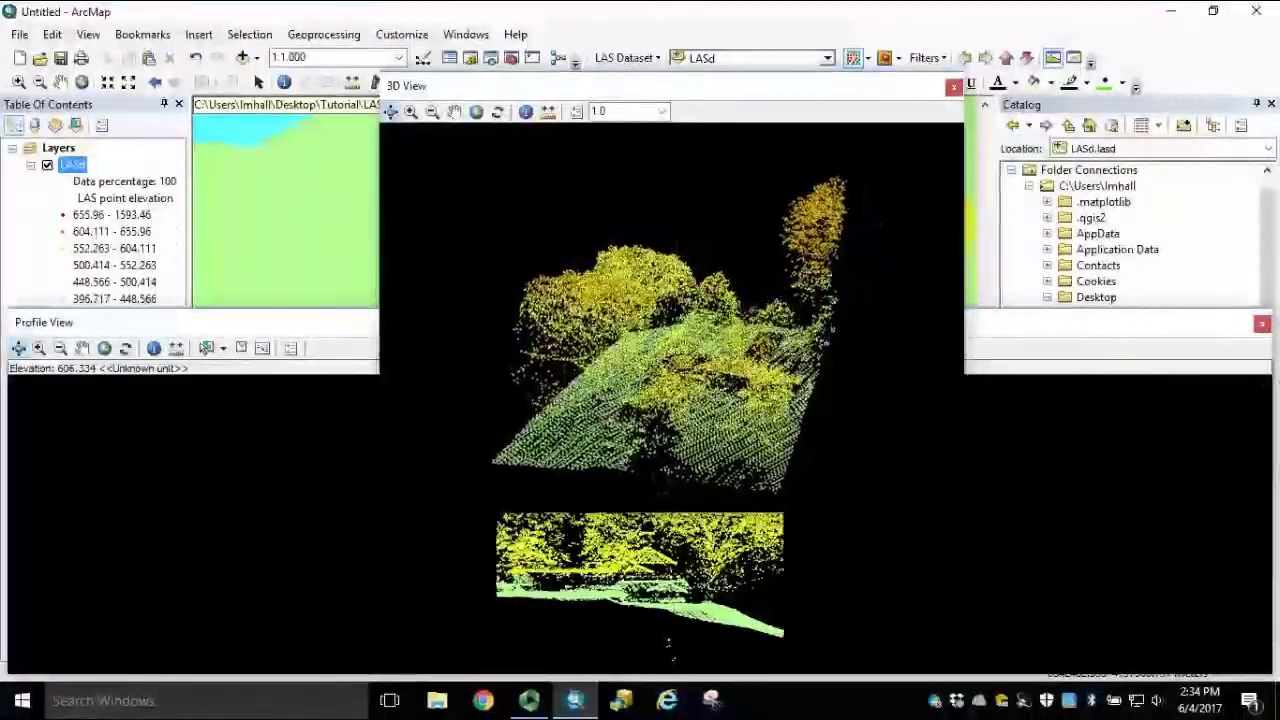
# Step: Close the 3D View window
pyautogui.click(955, 88)
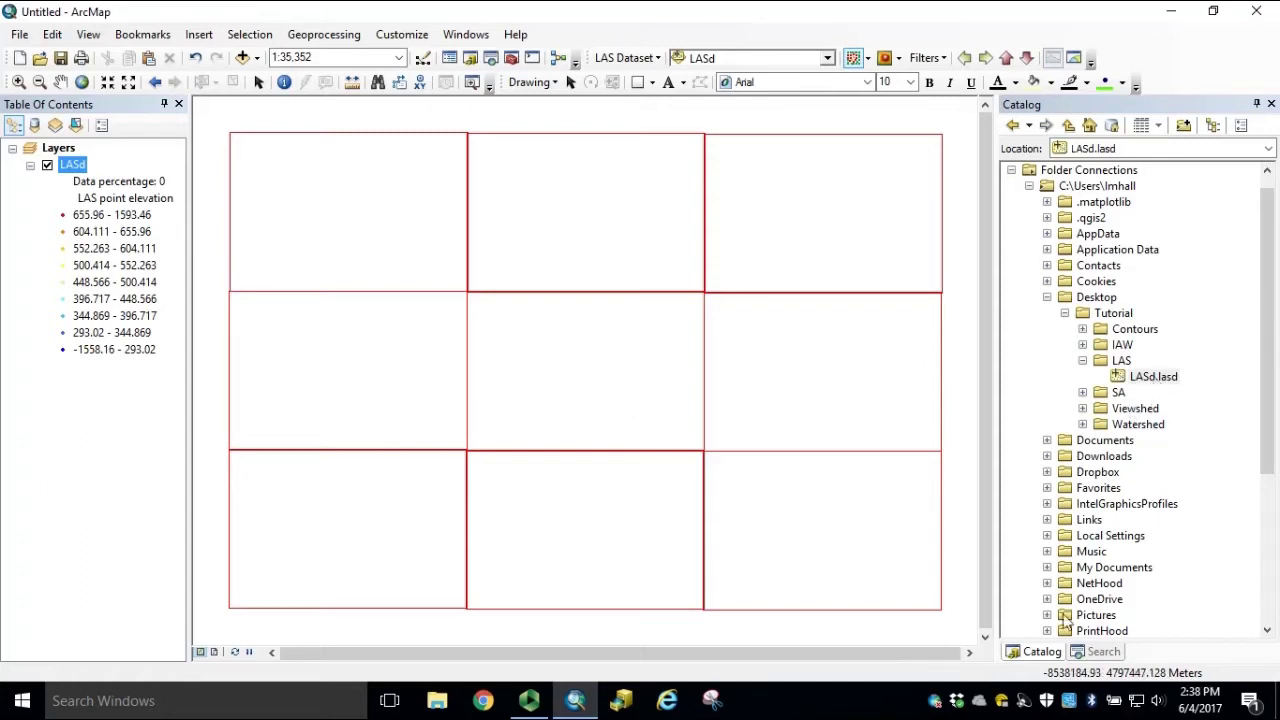
# Step: Show LASd.lasd's Properties on the Statistics tab and scroll the Returns table
pyautogui.rightClick(1145, 381)
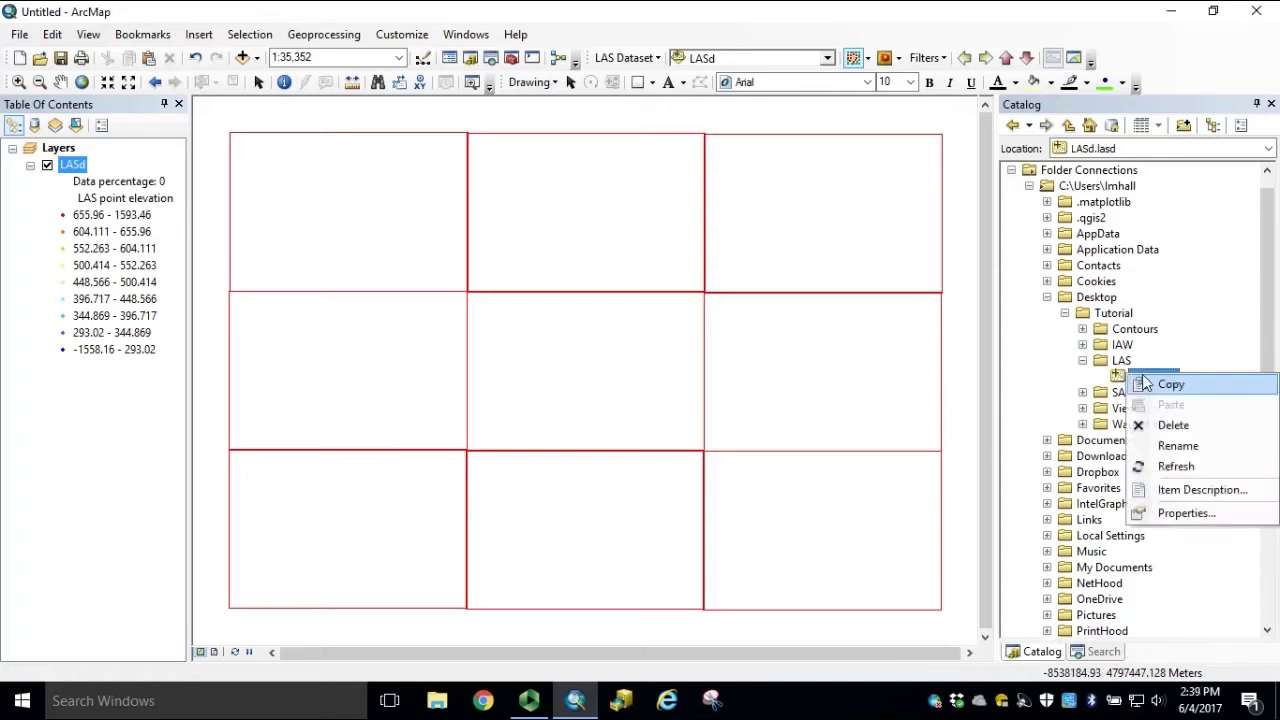
pyautogui.click(1214, 514)
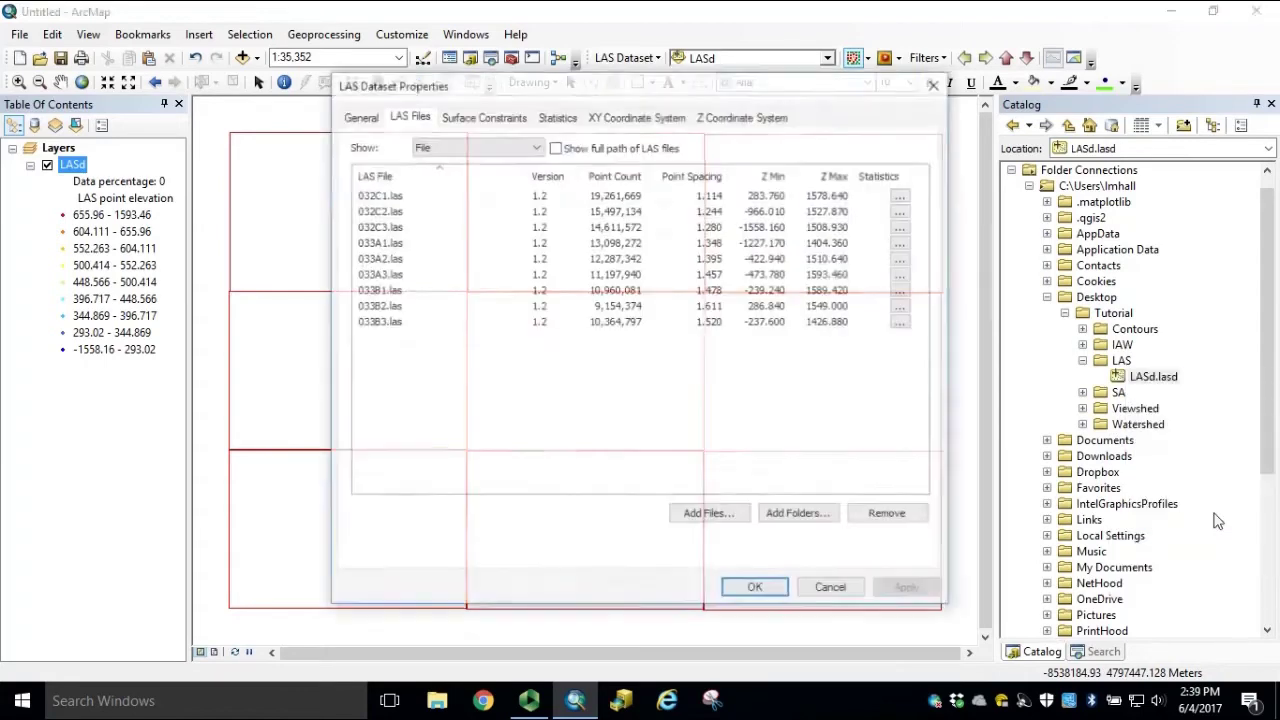
pyautogui.click(558, 117)
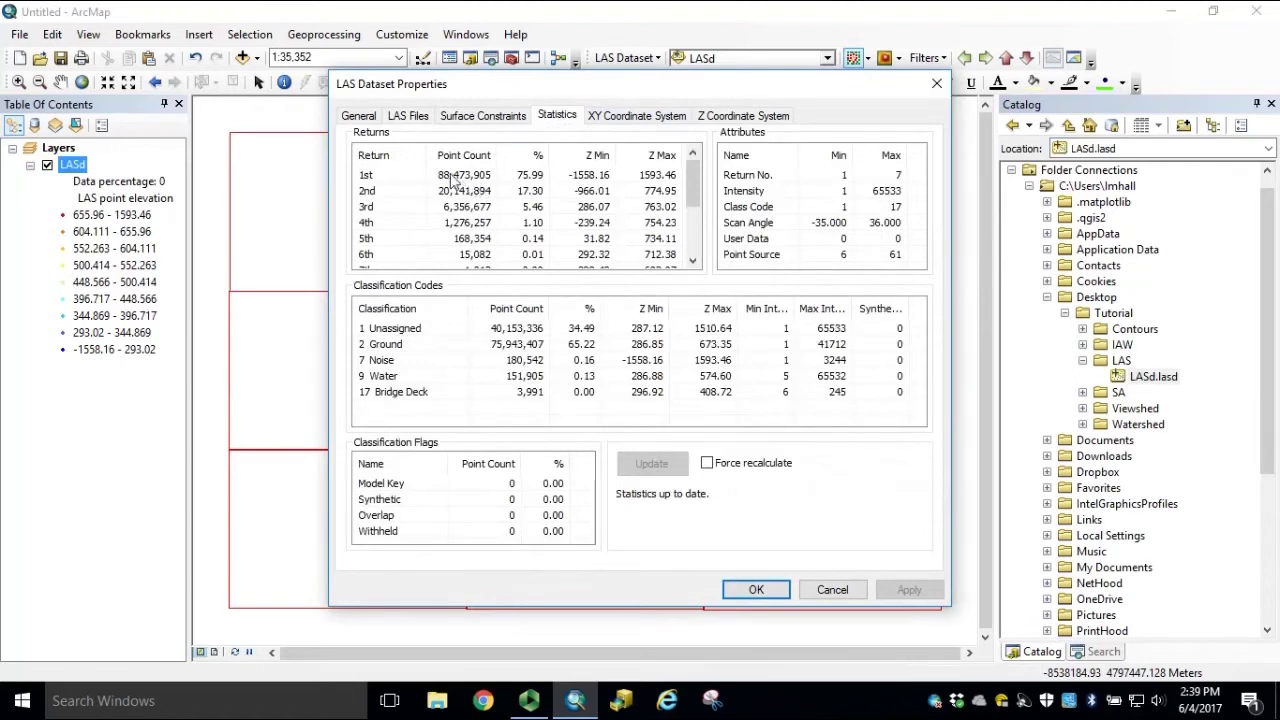
pyautogui.moveTo(694, 185); pyautogui.dragTo(693, 230)
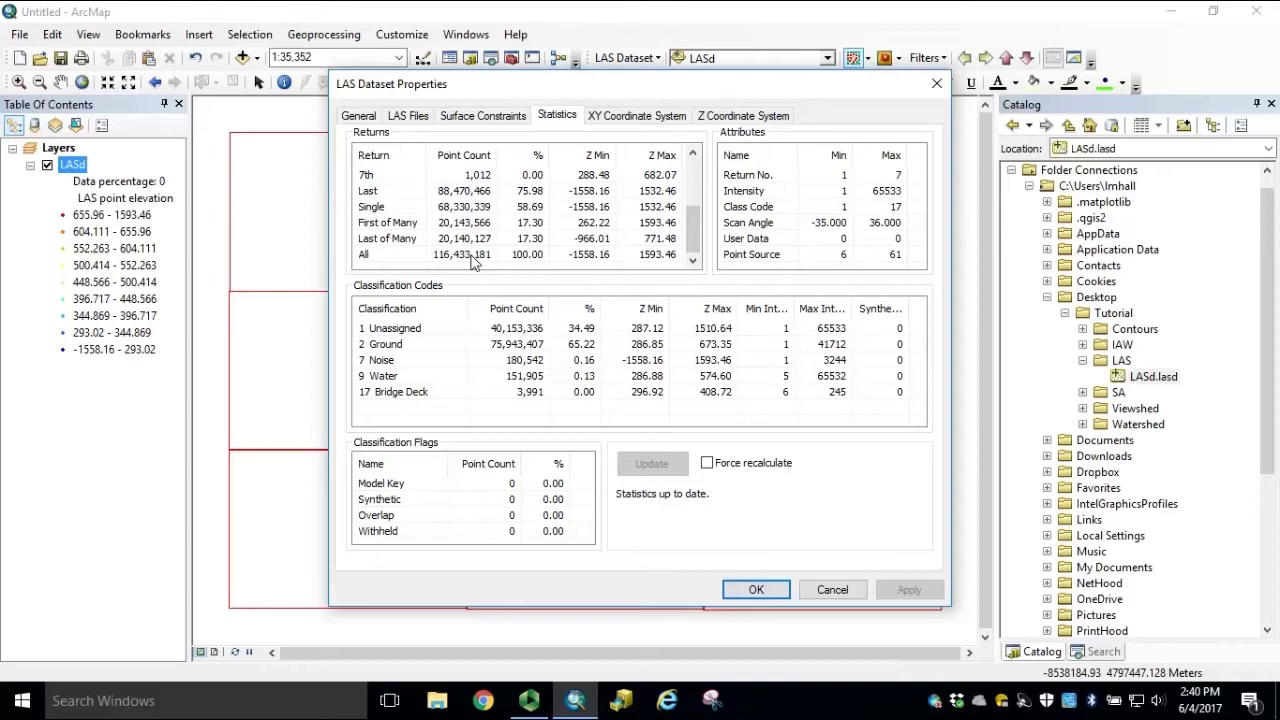
# Step: Filter the LASd layer to class 2 Ground points only and bring up the tool search box
pyautogui.click(937, 83)
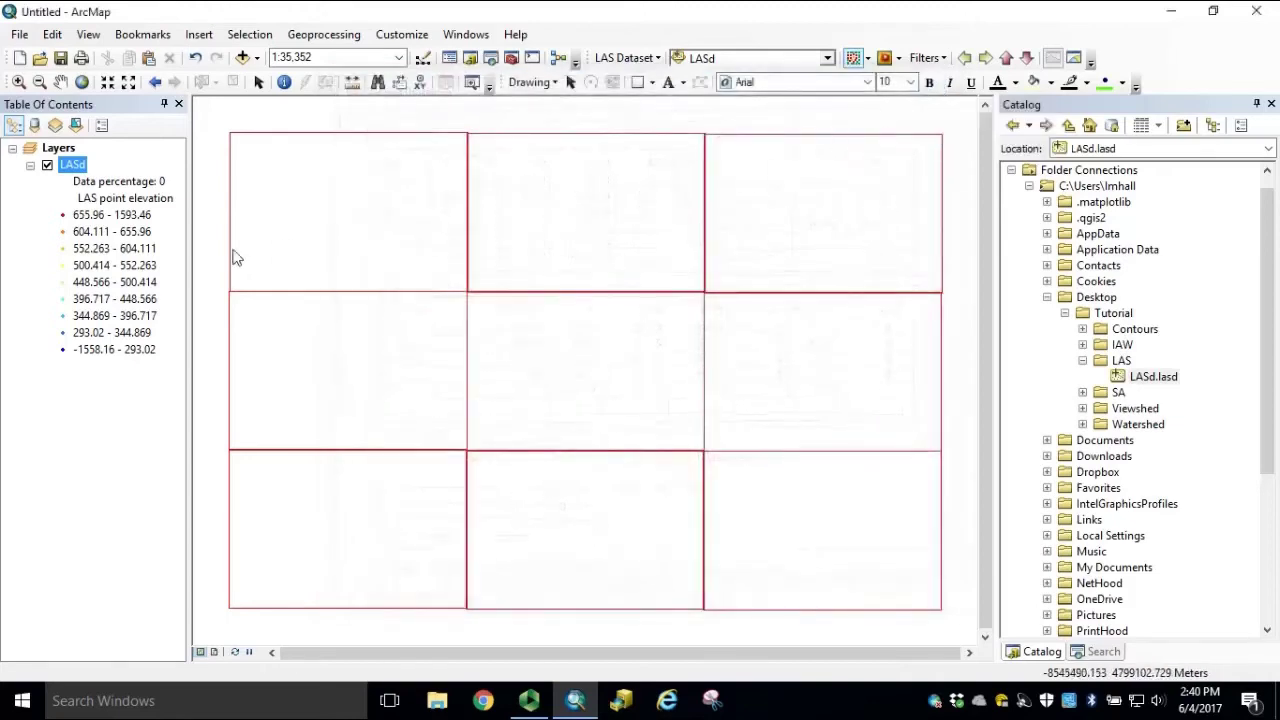
pyautogui.doubleClick(71, 168)
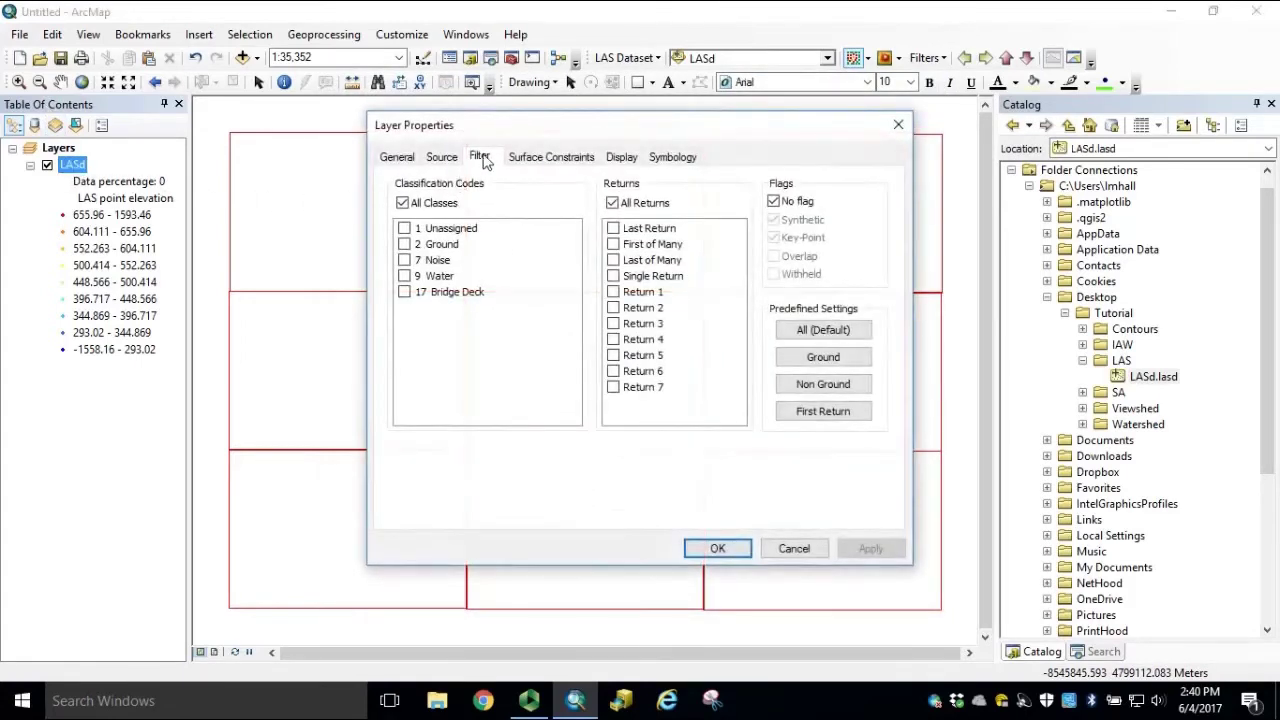
pyautogui.click(405, 246)
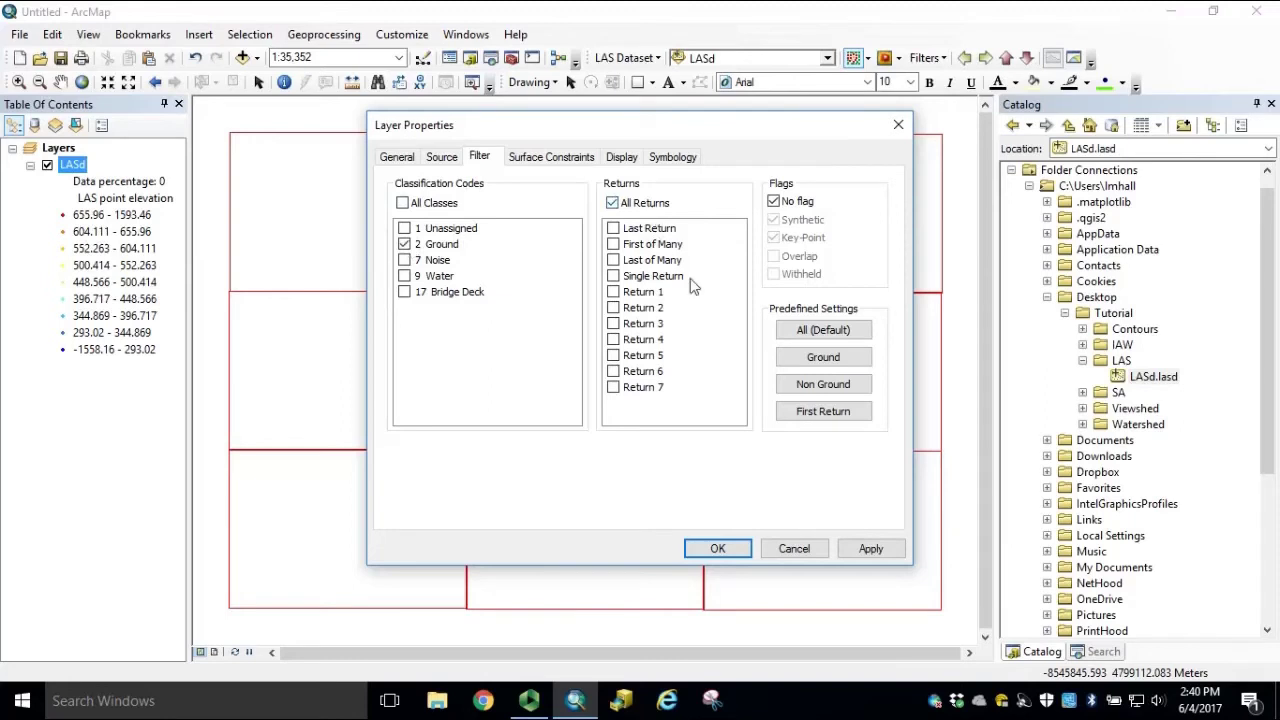
pyautogui.click(871, 549)
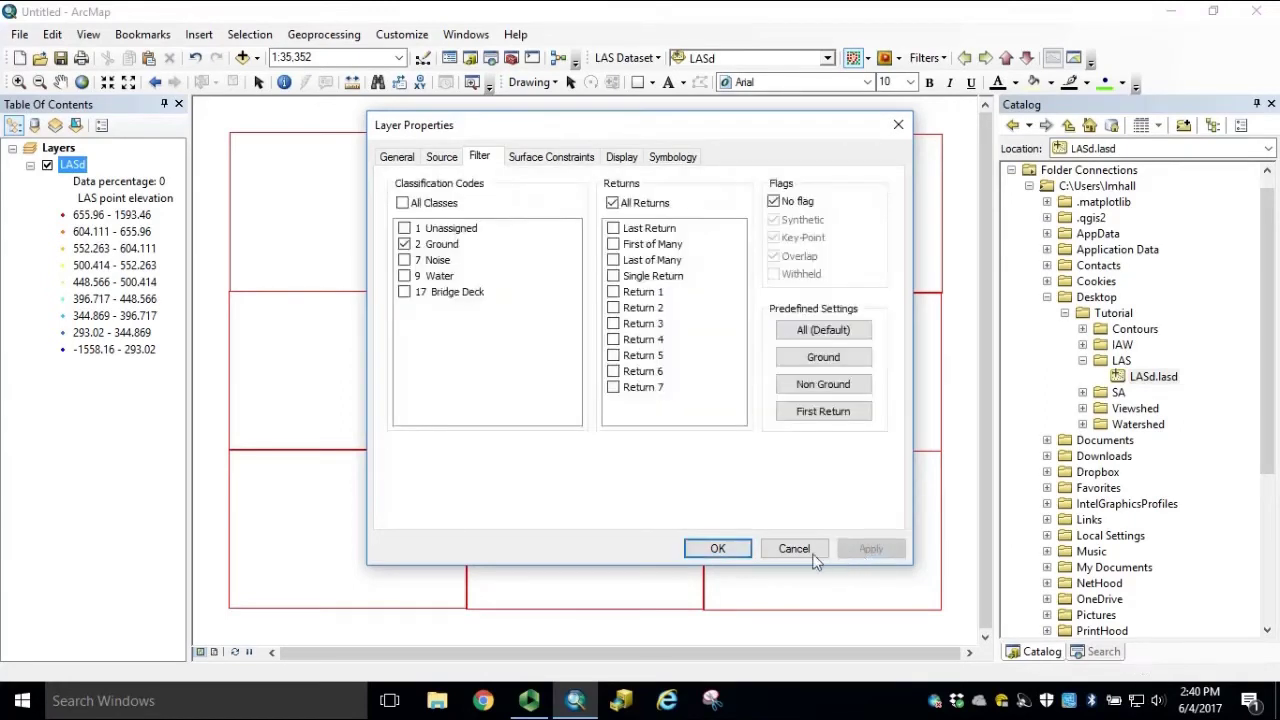
pyautogui.click(720, 550)
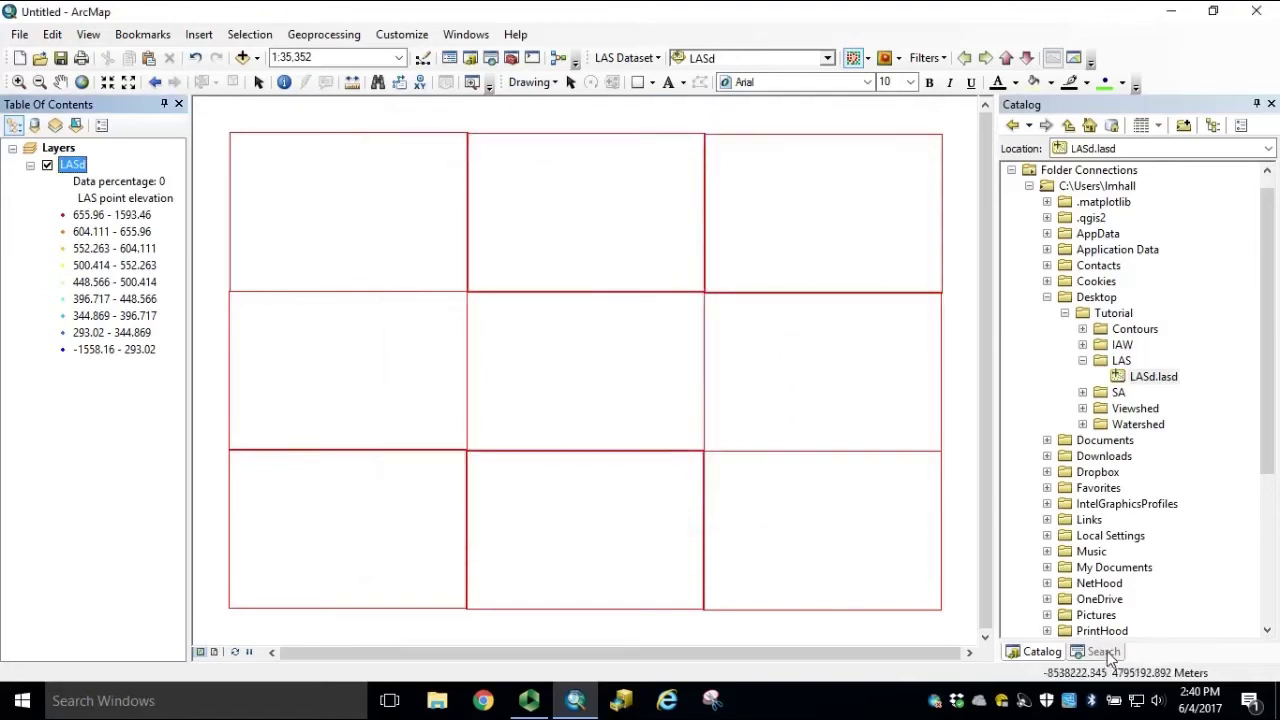
pyautogui.click(1100, 651)
pyautogui.click(1093, 181)
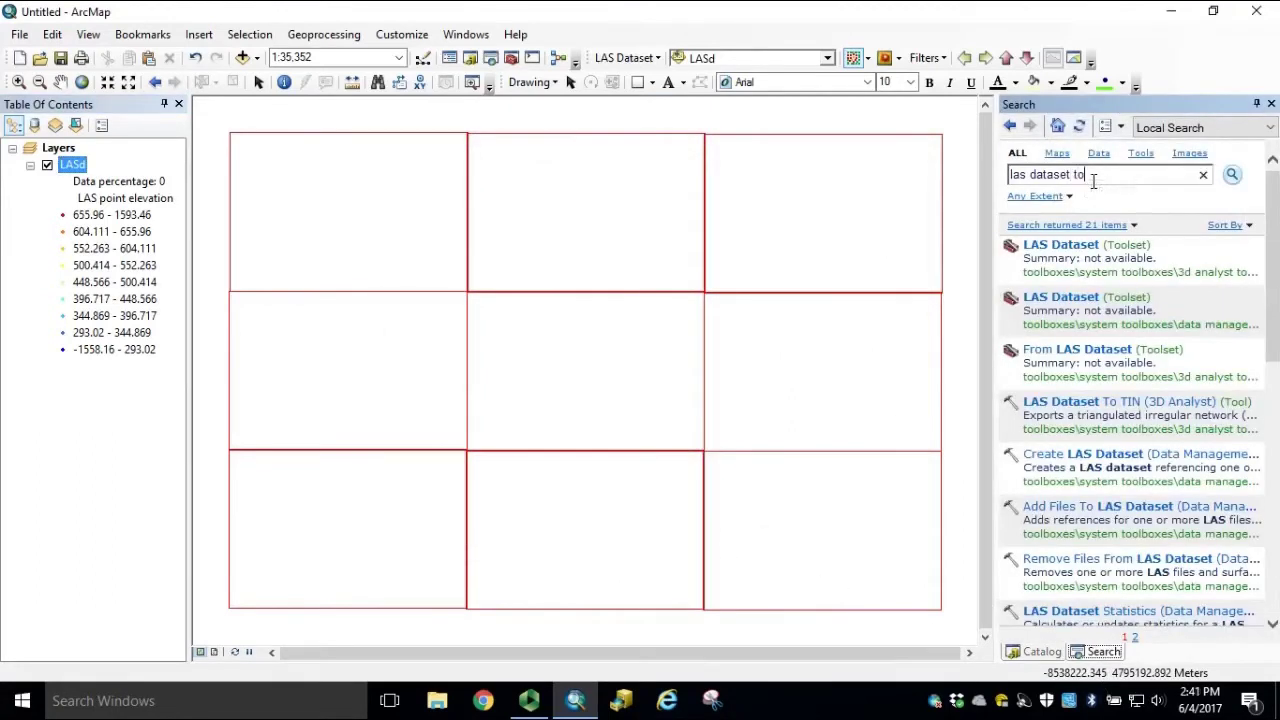
# Step: Open LAS Dataset To Raster with LASd as input and output raster DEM in Tutorial LAS
pyautogui.write('to raster')
pyautogui.press('Return')
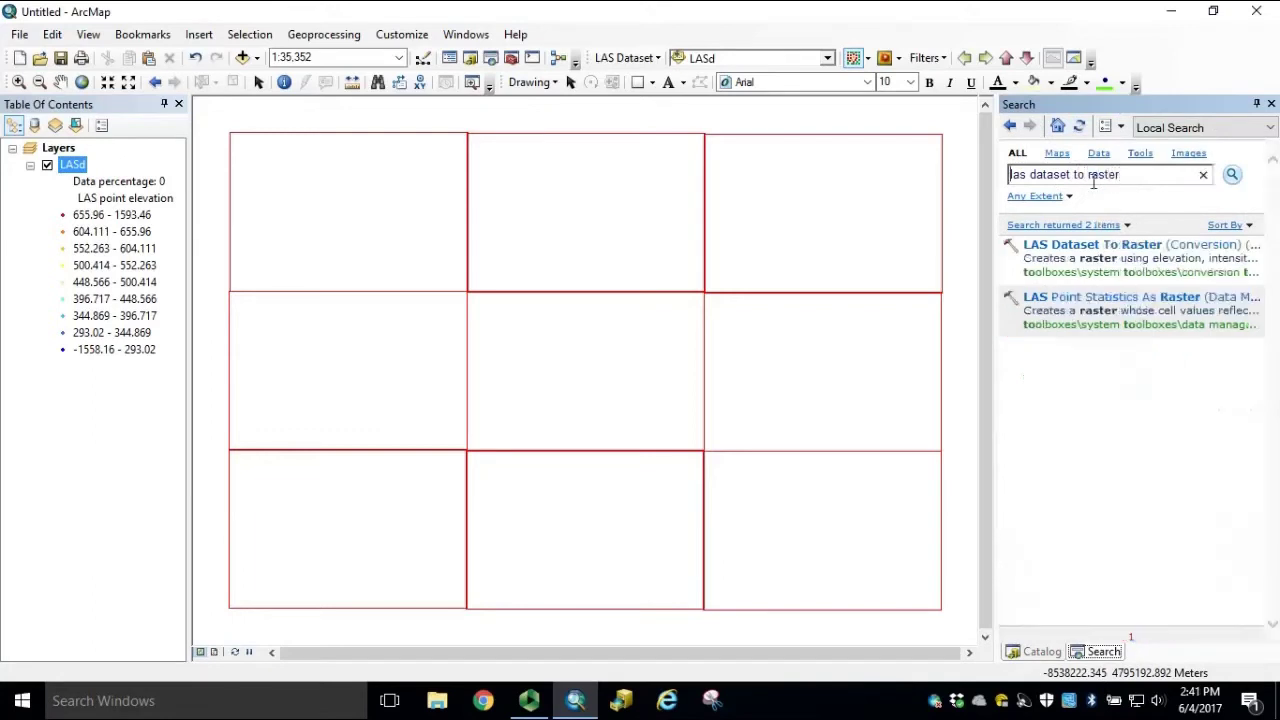
pyautogui.click(1115, 249)
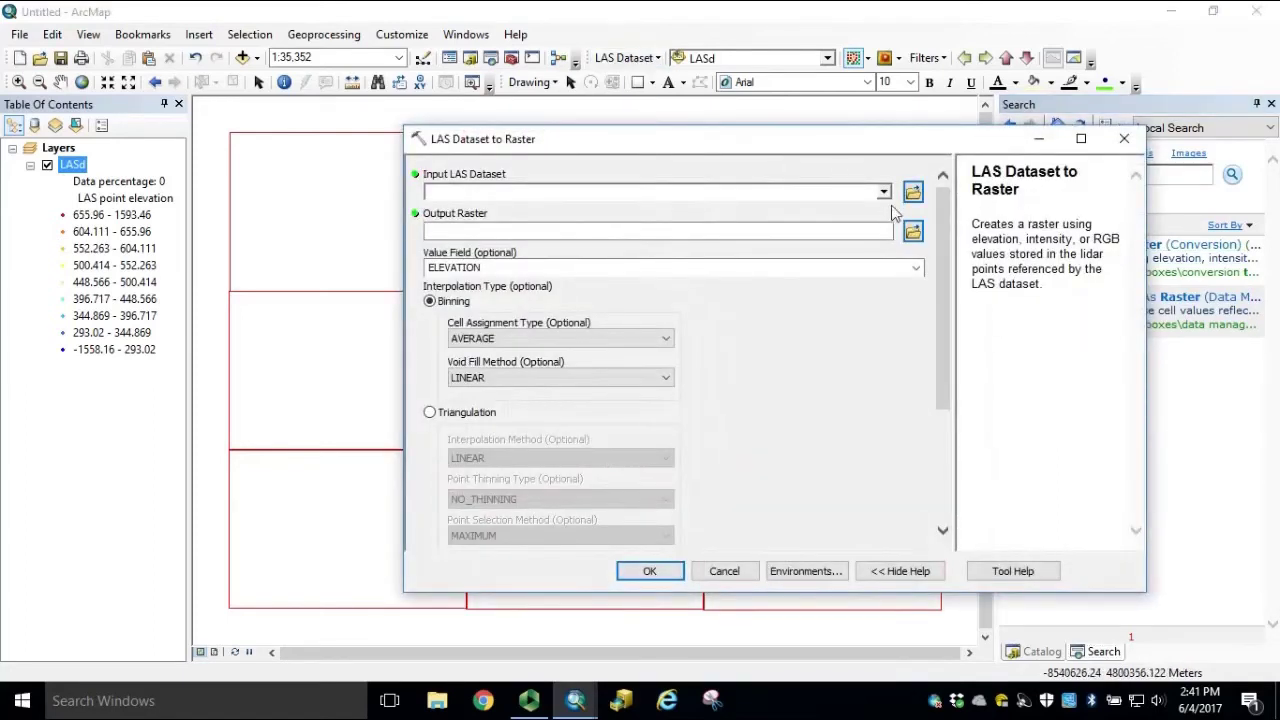
pyautogui.click(885, 192)
pyautogui.click(477, 213)
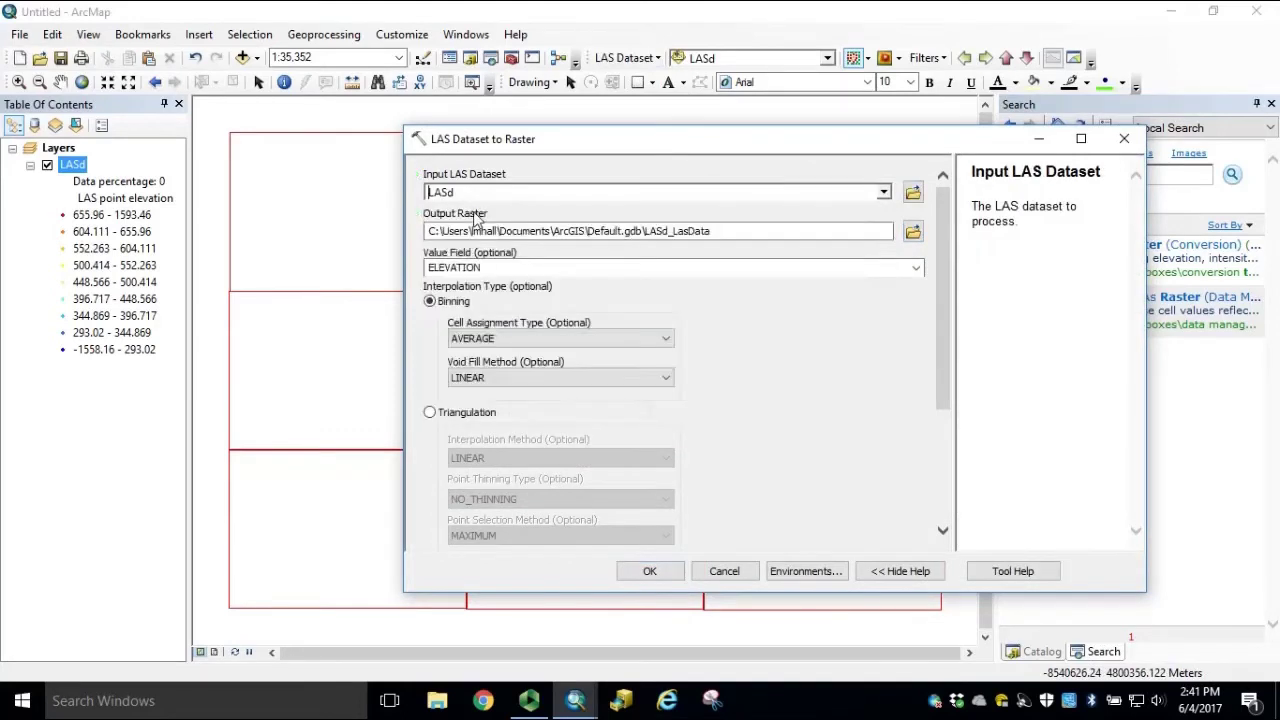
pyautogui.click(913, 231)
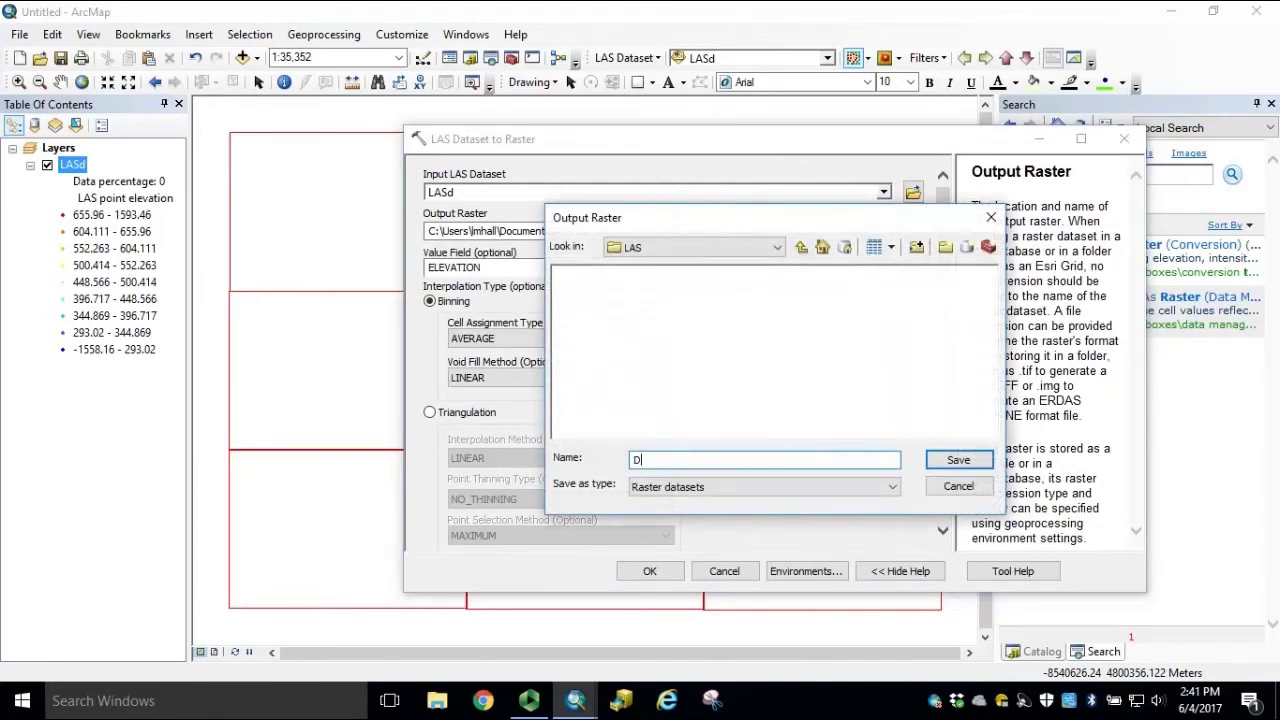
pyautogui.click(945, 461)
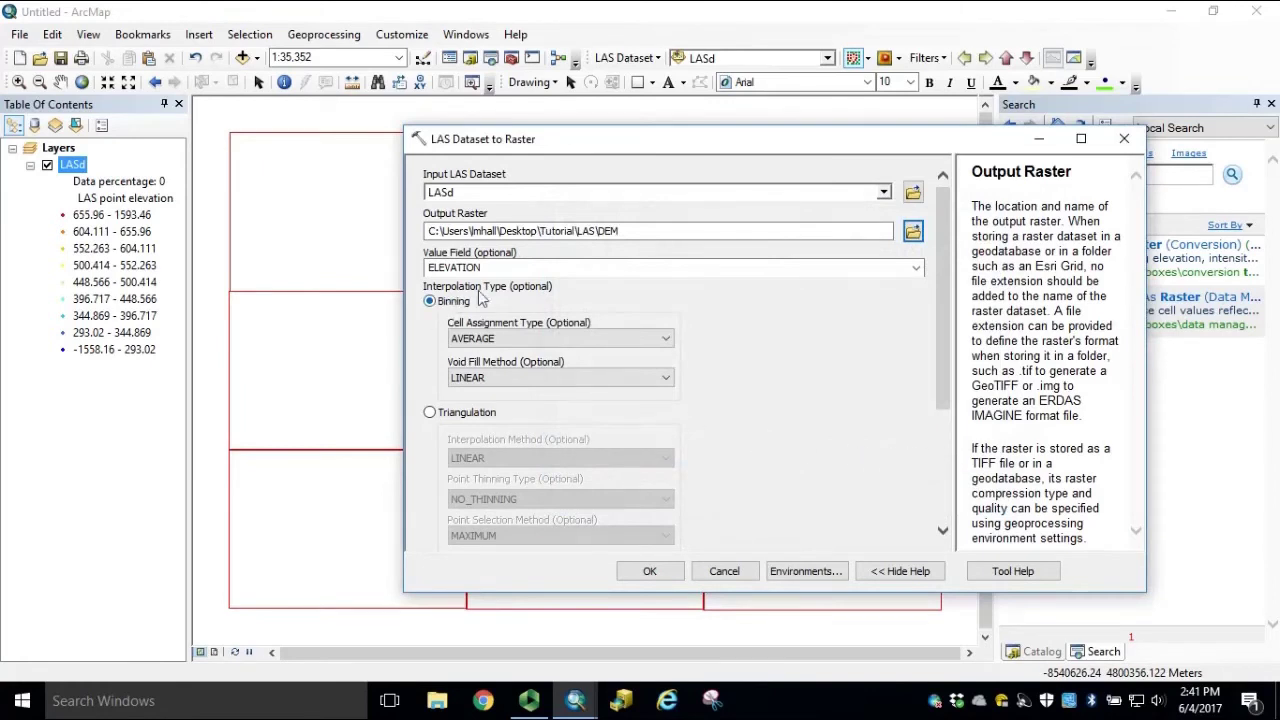
# Step: Use Triangulation interpolation with CELLSIZE sampling value 10 and move the tool dialog aside
pyautogui.scroll(-2, 947, 289)
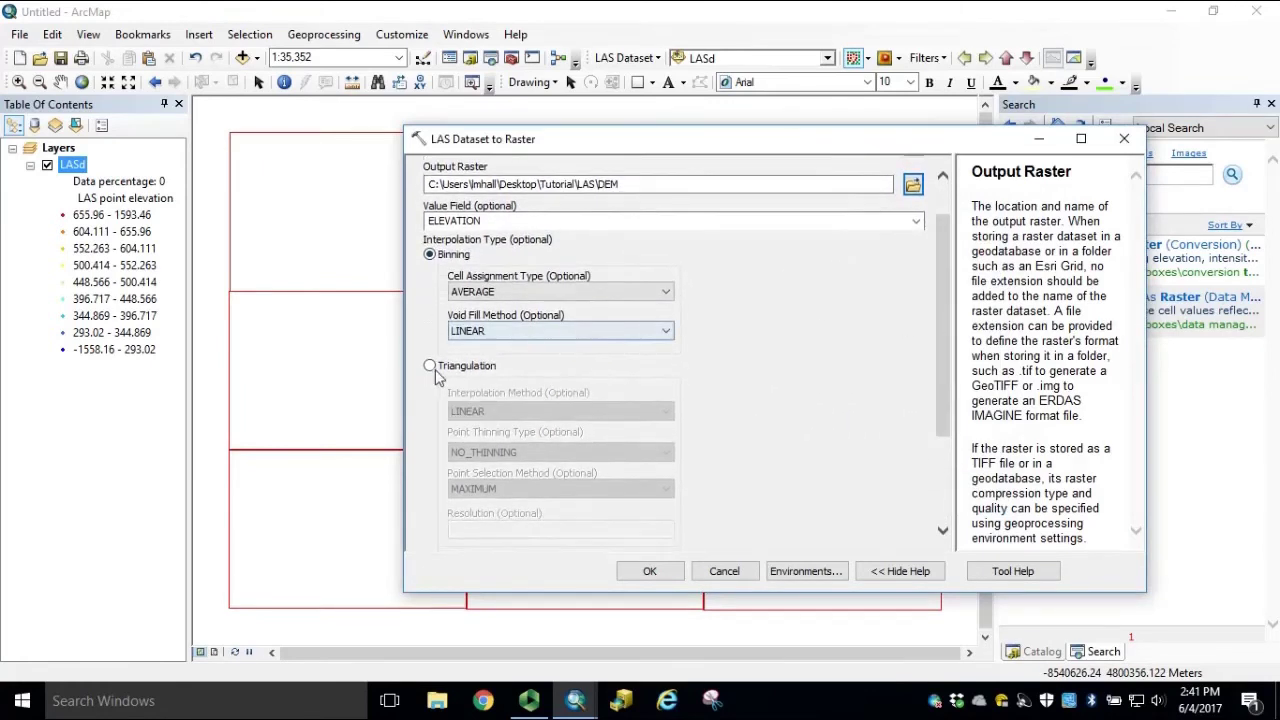
pyautogui.click(432, 368)
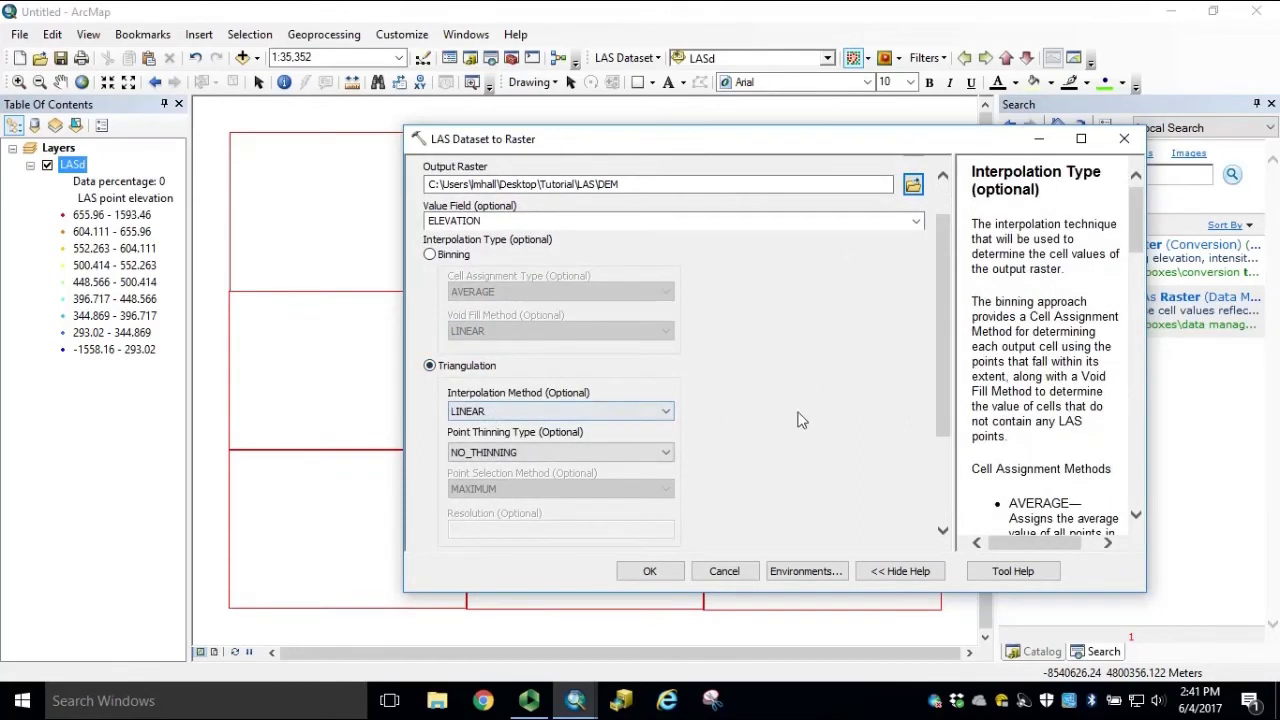
pyautogui.moveTo(941, 340); pyautogui.dragTo(937, 469)
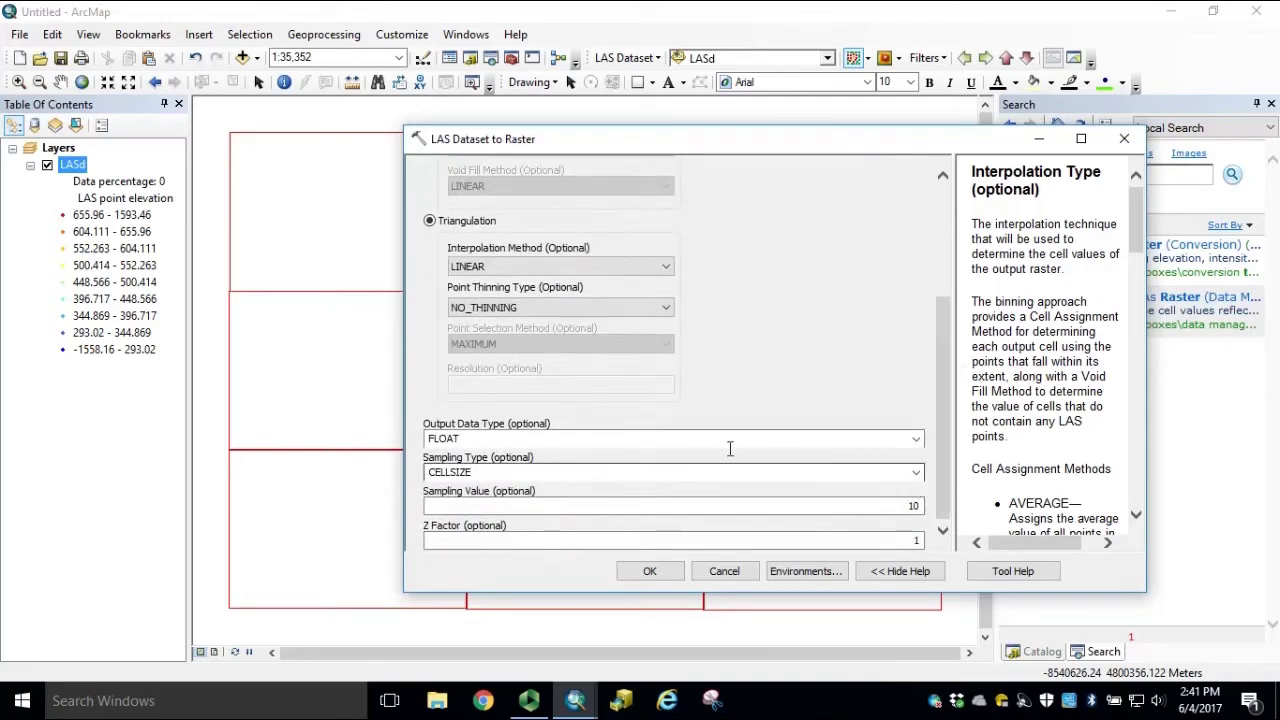
pyautogui.click(478, 438)
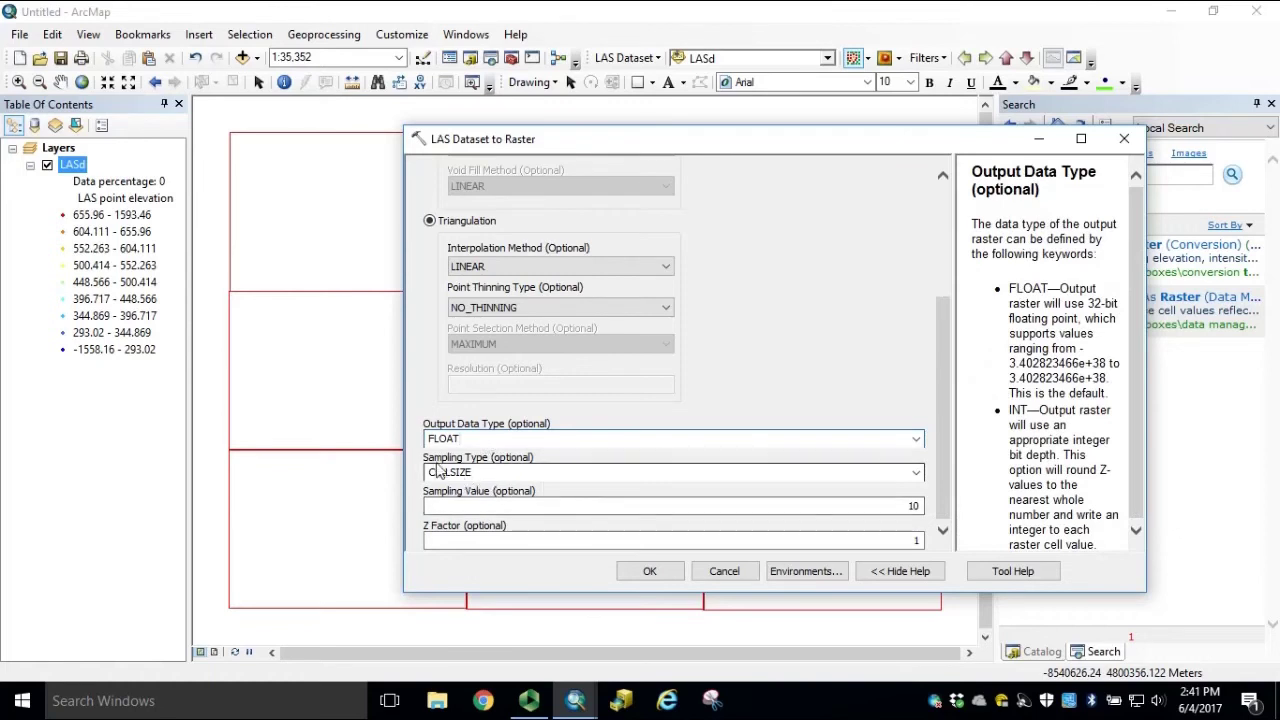
pyautogui.press('Tab')
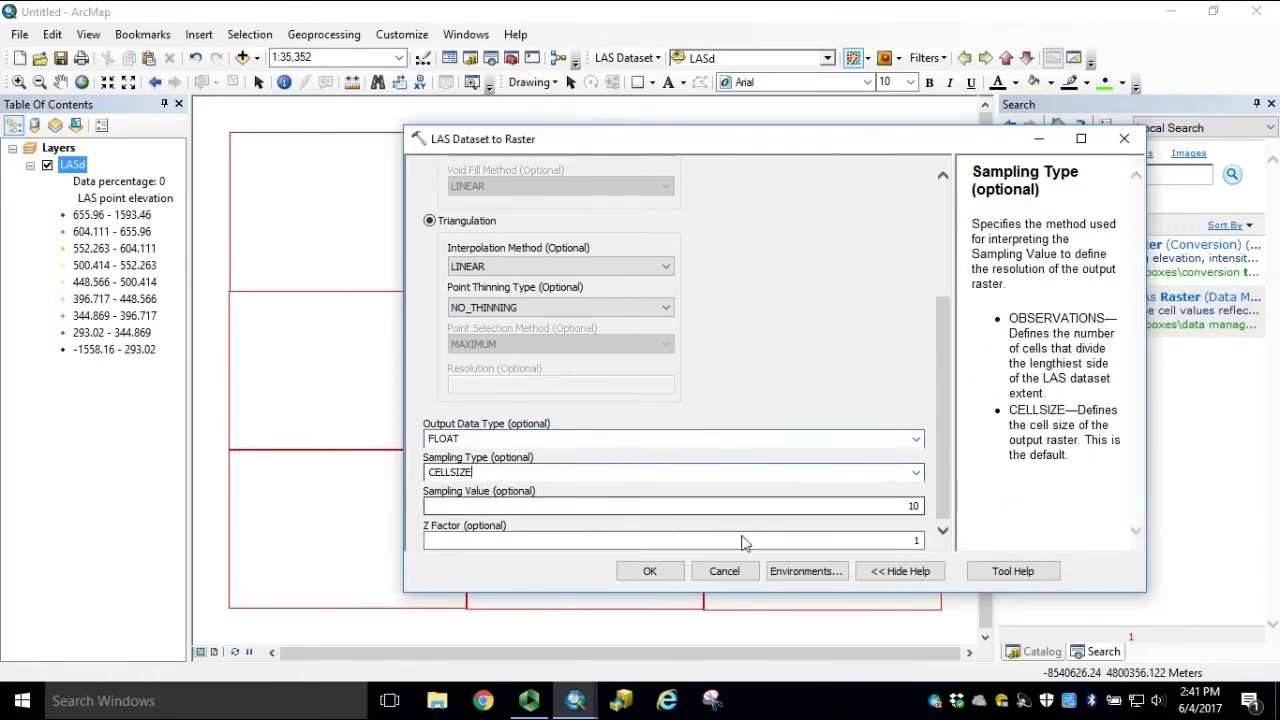
pyautogui.press('Tab')
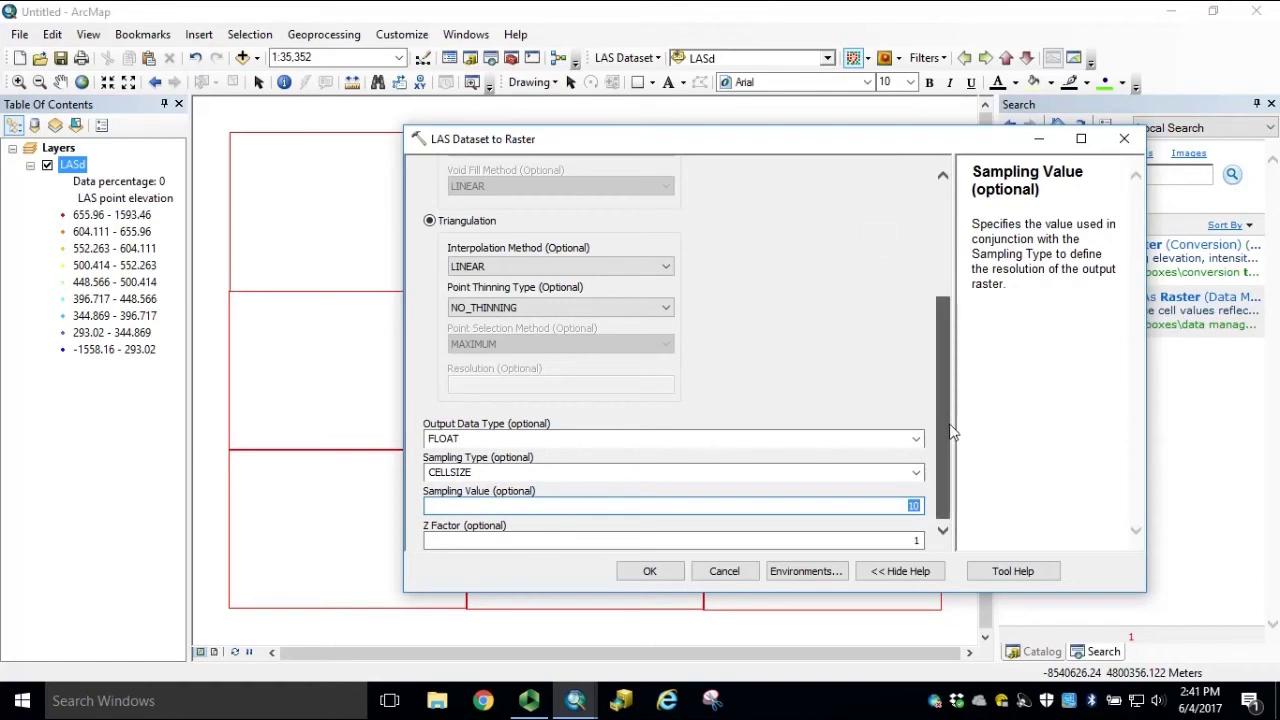
pyautogui.moveTo(872, 140); pyautogui.dragTo(659, 128)
pyautogui.click(1104, 277)
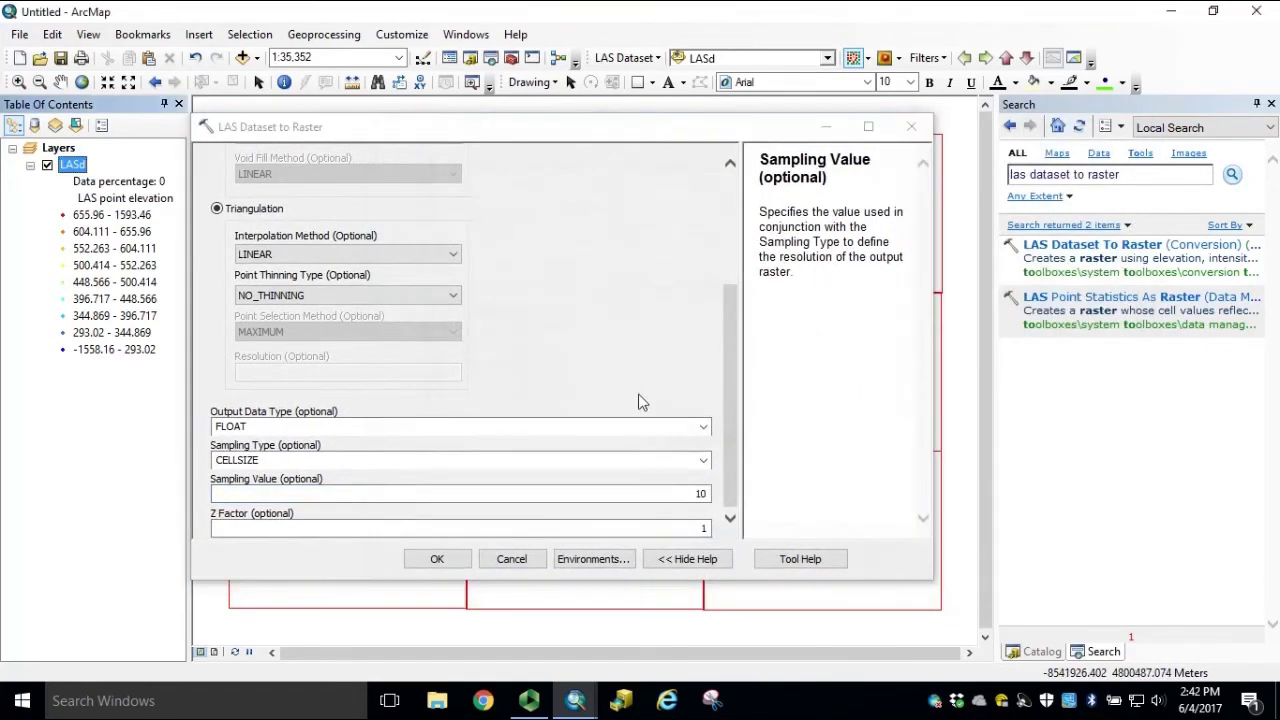
pyautogui.rightClick(72, 166)
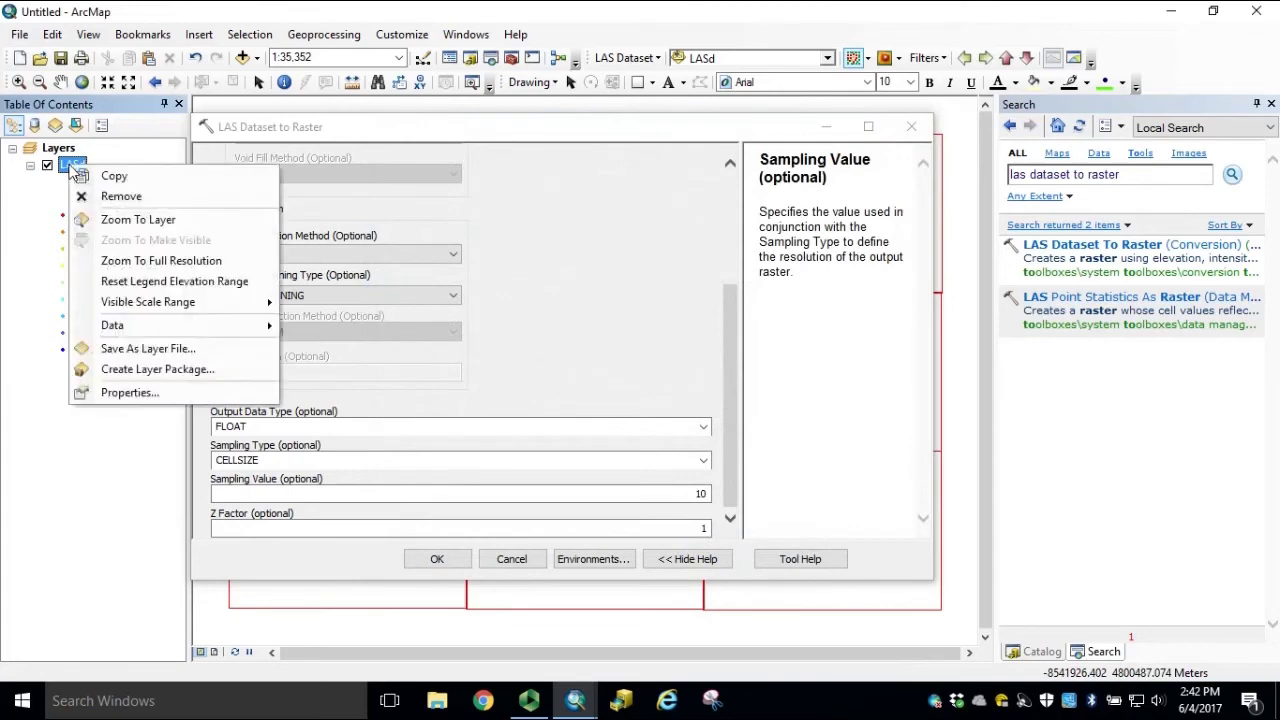
pyautogui.click(168, 392)
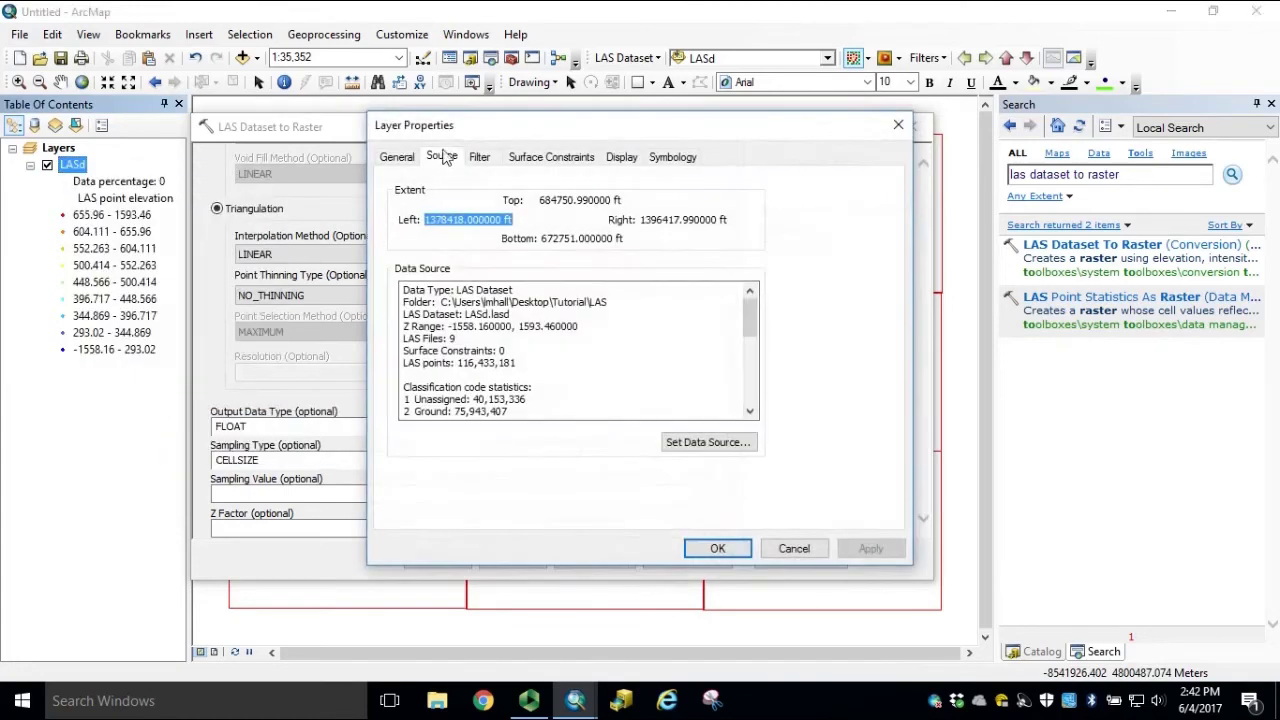
pyautogui.scroll(-9, 470, 385)
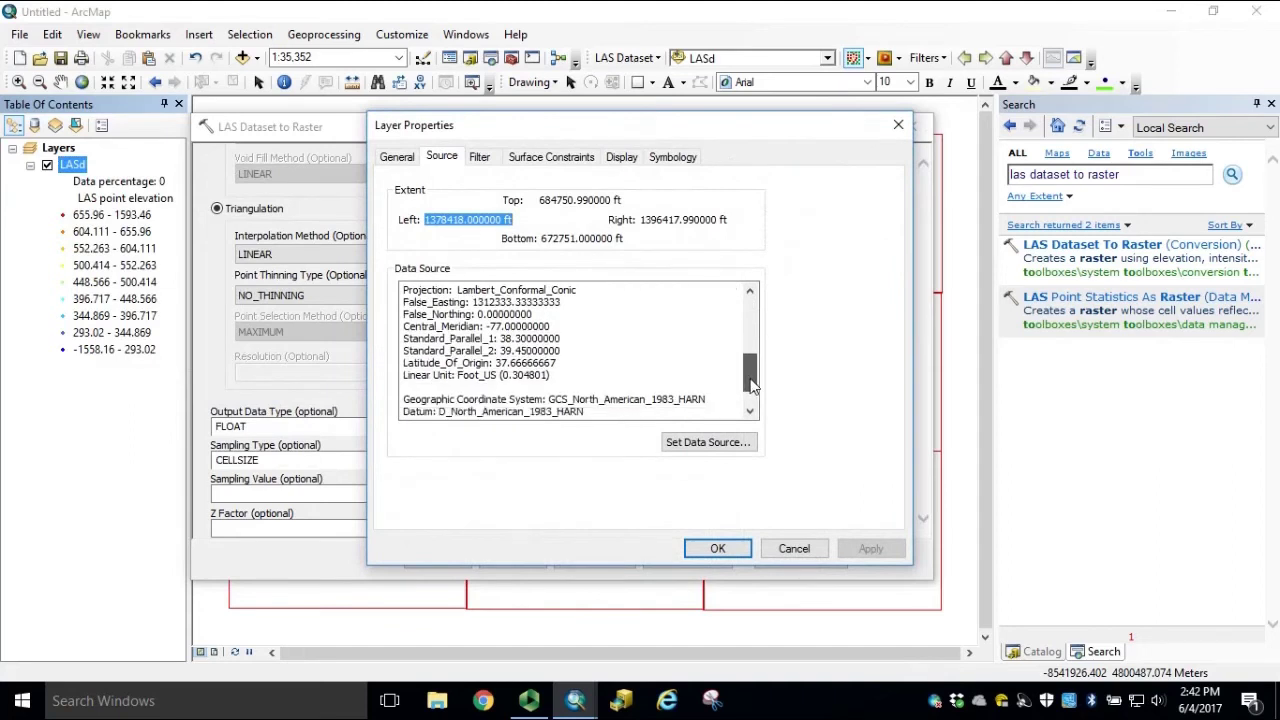
pyautogui.doubleClick(468, 383)
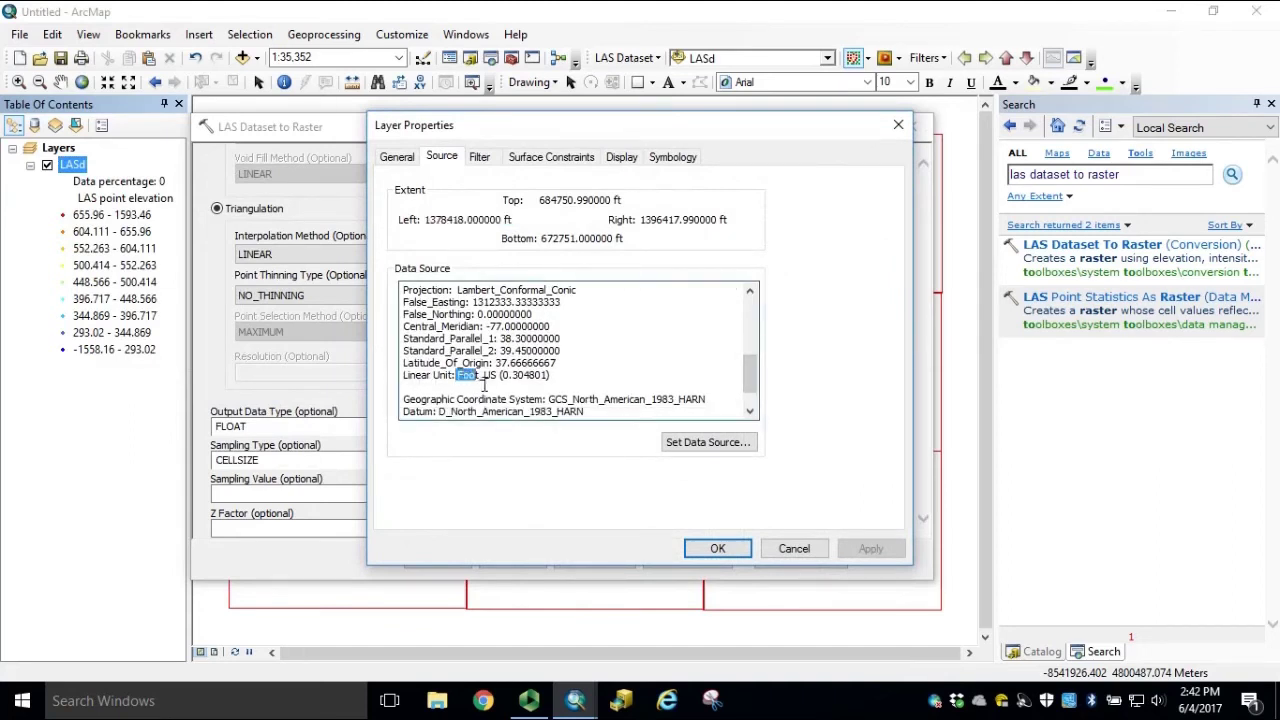
pyautogui.click(794, 549)
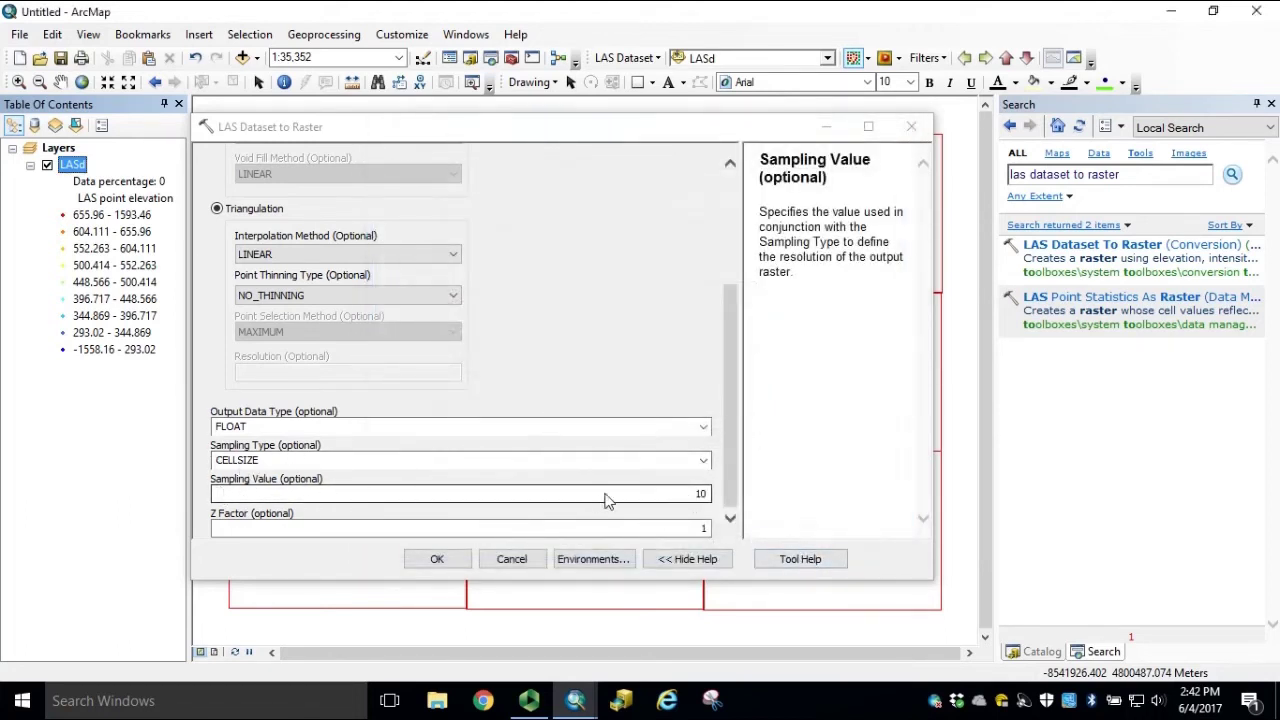
# Step: Replace the sampling value 10 with a 3.28084 cell size and run the conversion to create the DEM raster
pyautogui.doubleClick(701, 494)
pyautogui.write('3.28084')
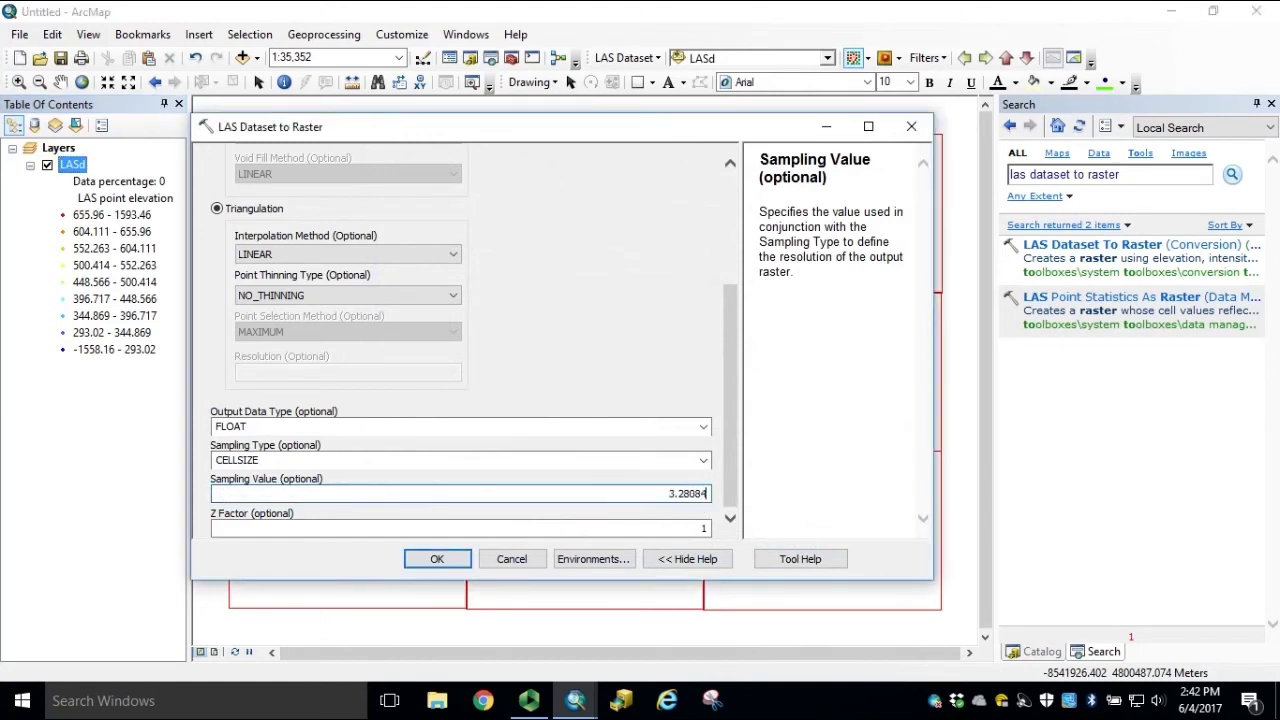
pyautogui.click(450, 562)
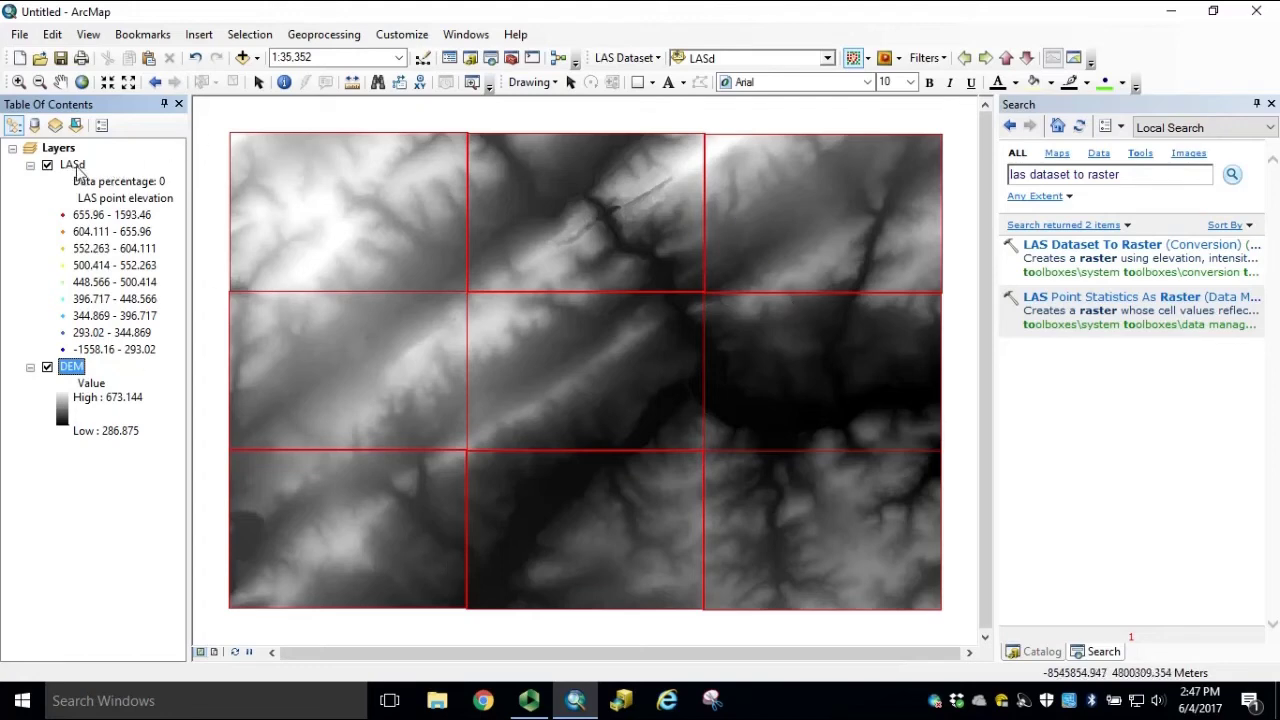
# Step: Filter the LASd layer to All Classes with the First Return preset, and apply it
pyautogui.doubleClick(76, 168)
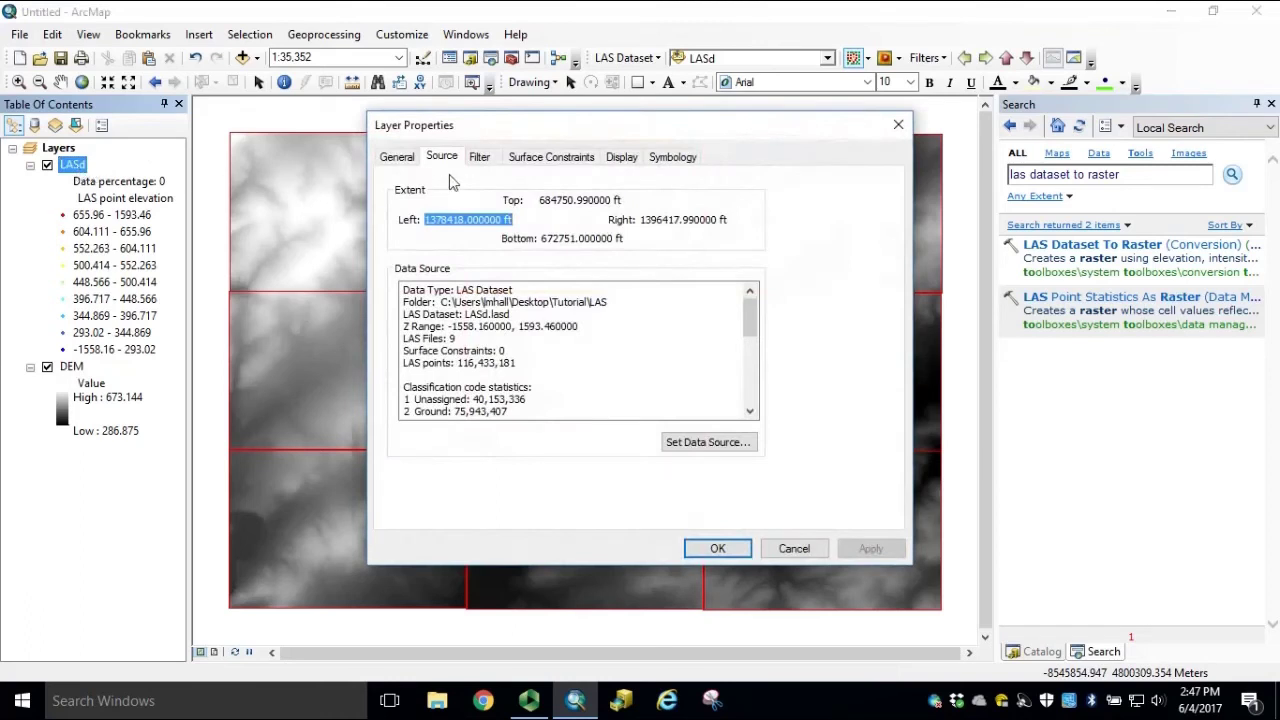
pyautogui.click(488, 160)
pyautogui.click(402, 204)
pyautogui.click(402, 204)
pyautogui.click(402, 204)
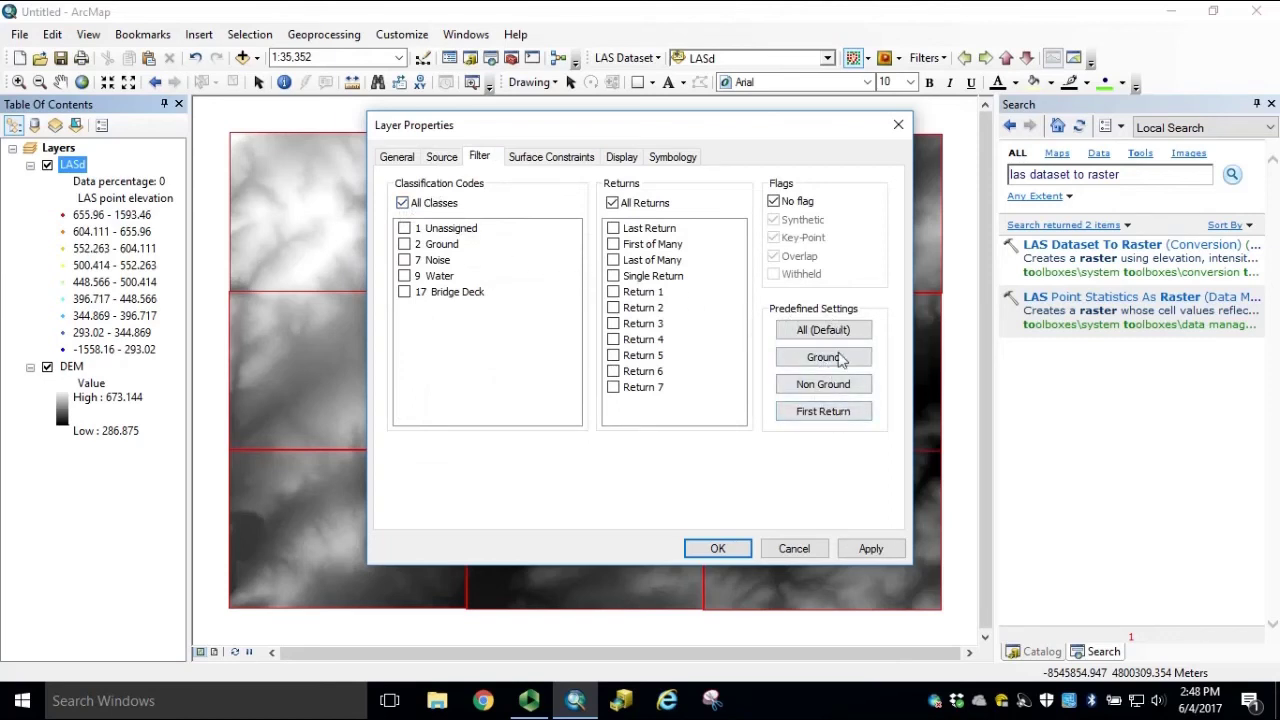
pyautogui.click(829, 420)
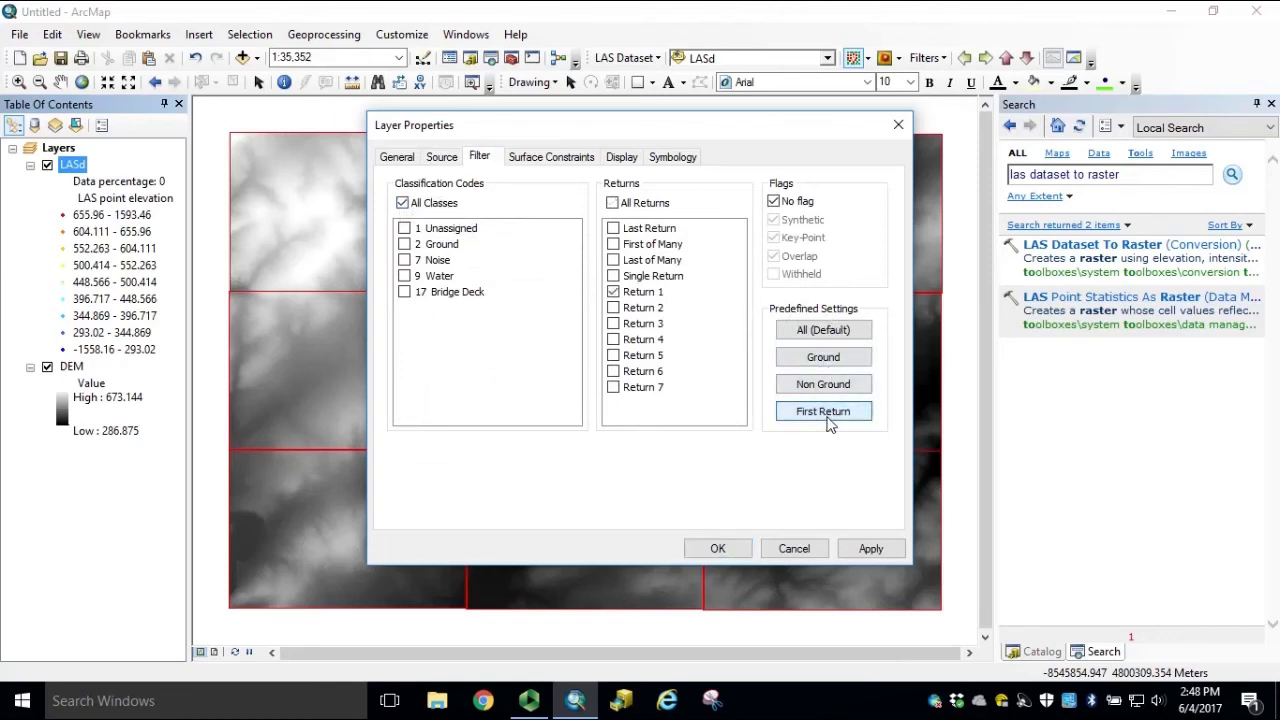
pyautogui.click(613, 292)
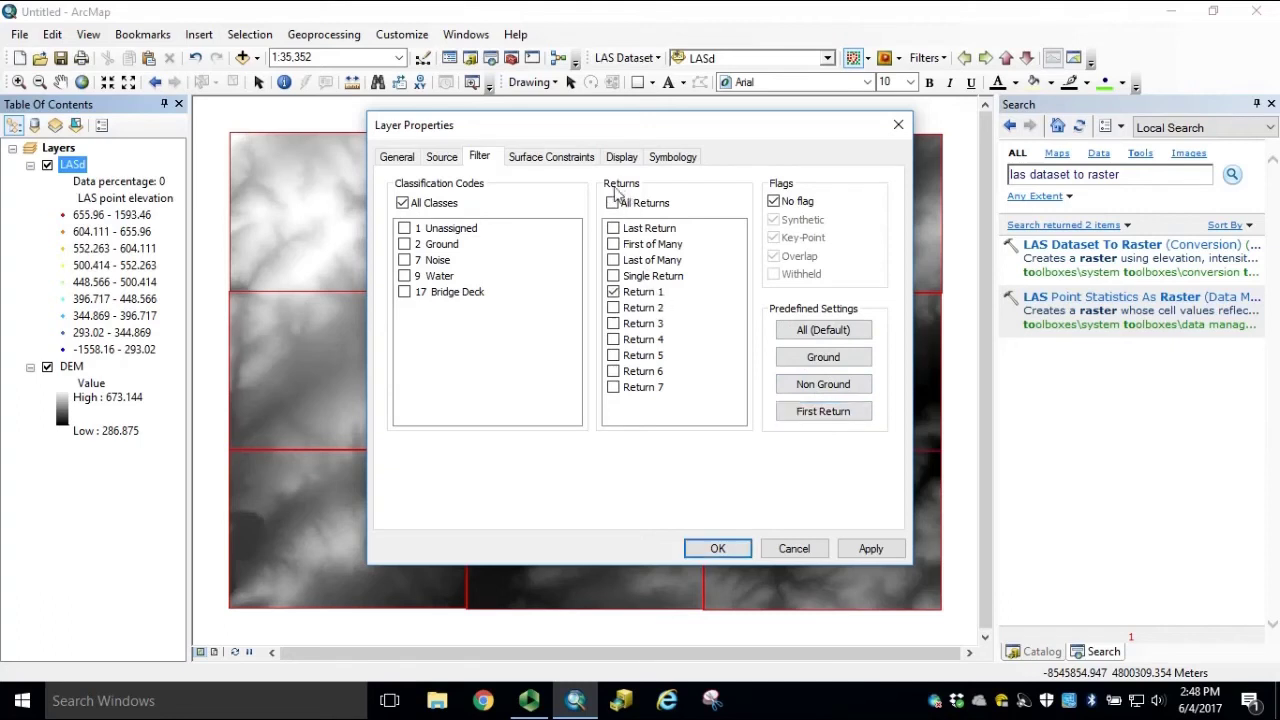
pyautogui.click(872, 550)
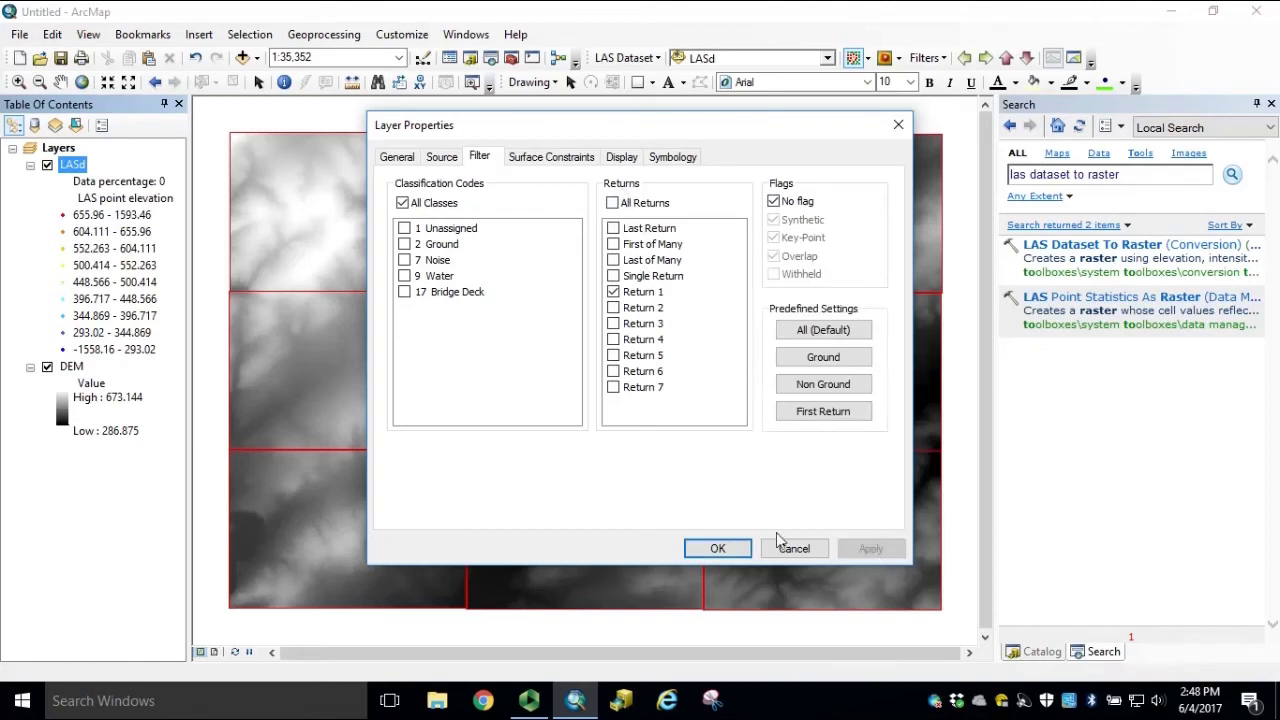
pyautogui.click(718, 549)
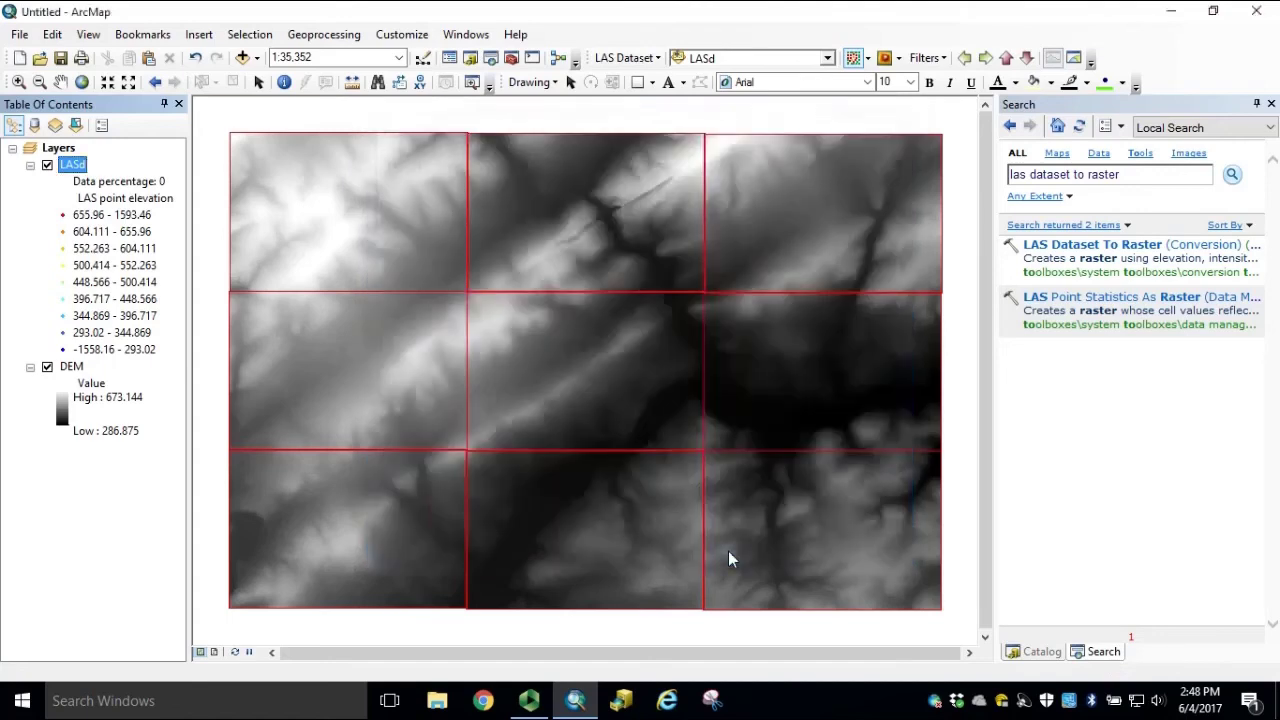
# Step: In LAS Dataset To Raster, choose LASd as input and save the output raster as dsm
pyautogui.click(1077, 256)
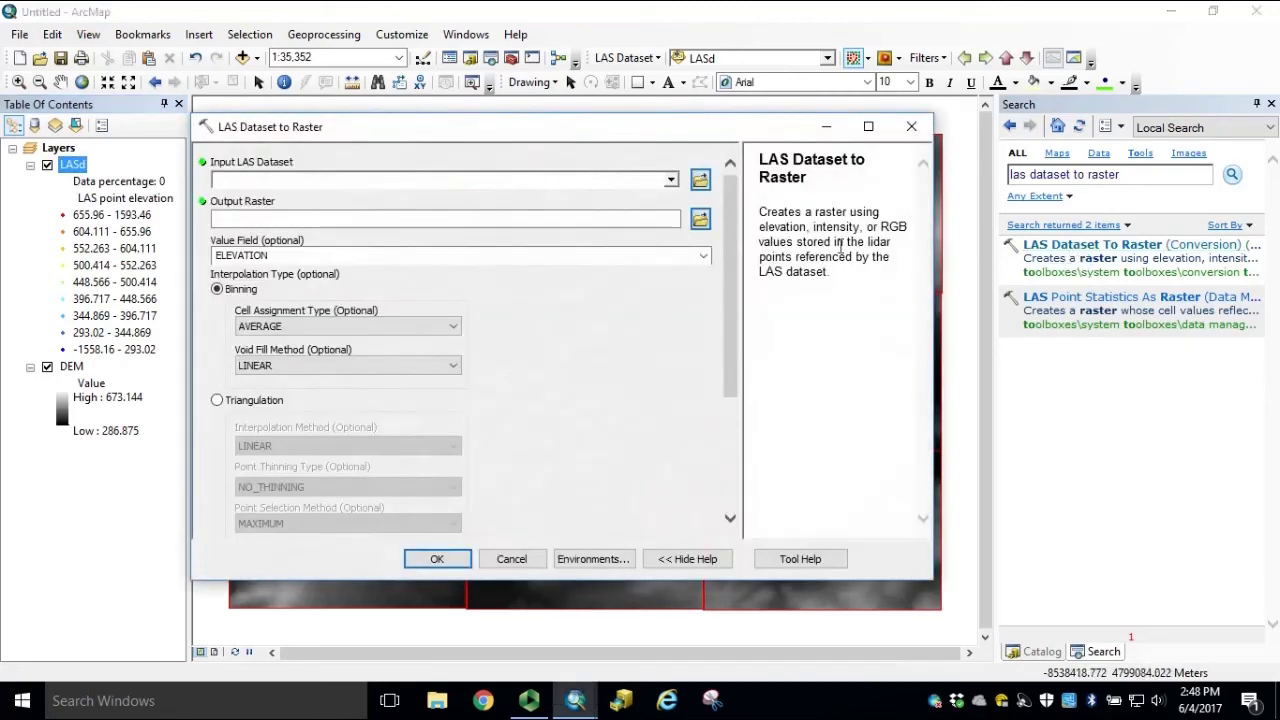
pyautogui.click(670, 180)
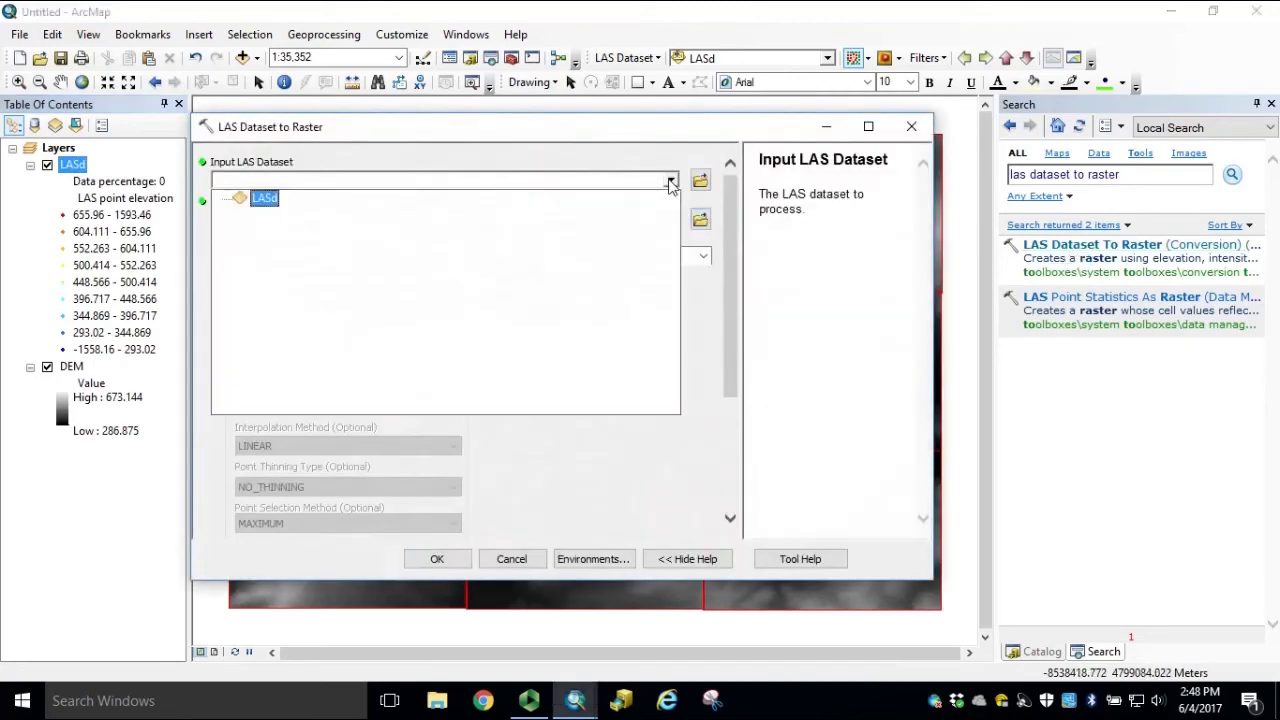
pyautogui.click(264, 198)
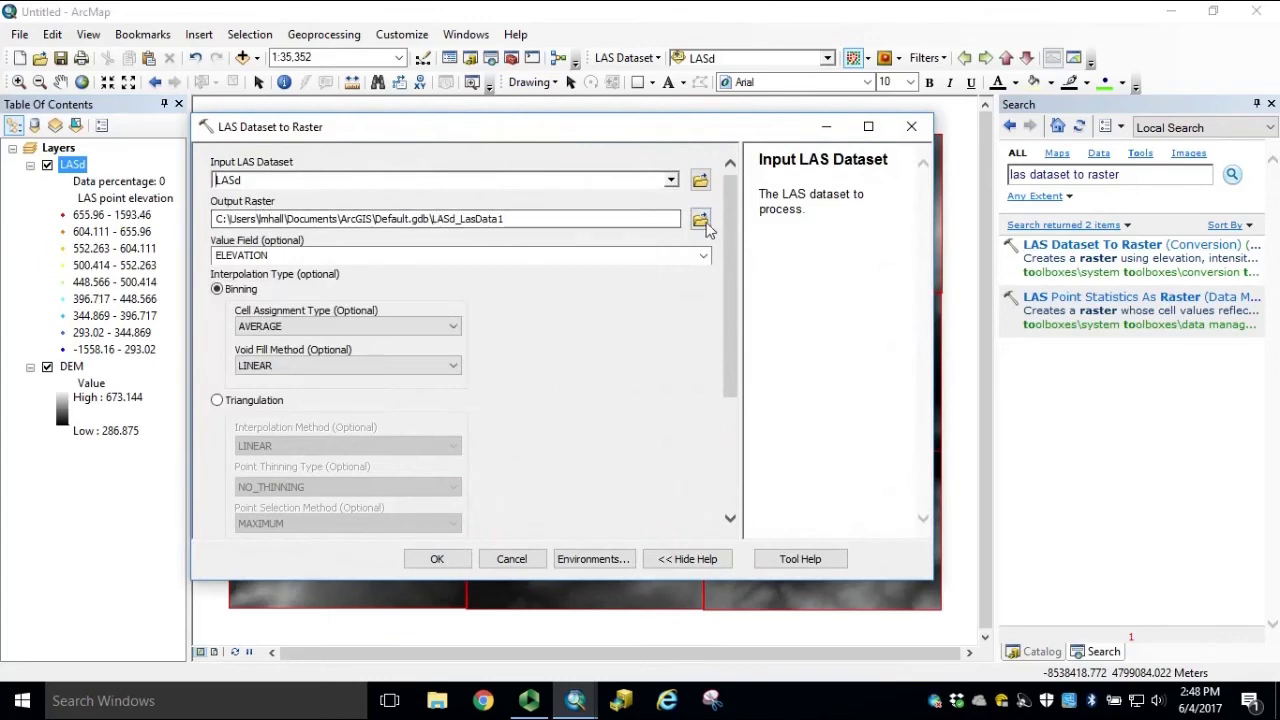
pyautogui.click(700, 219)
pyautogui.click(360, 262)
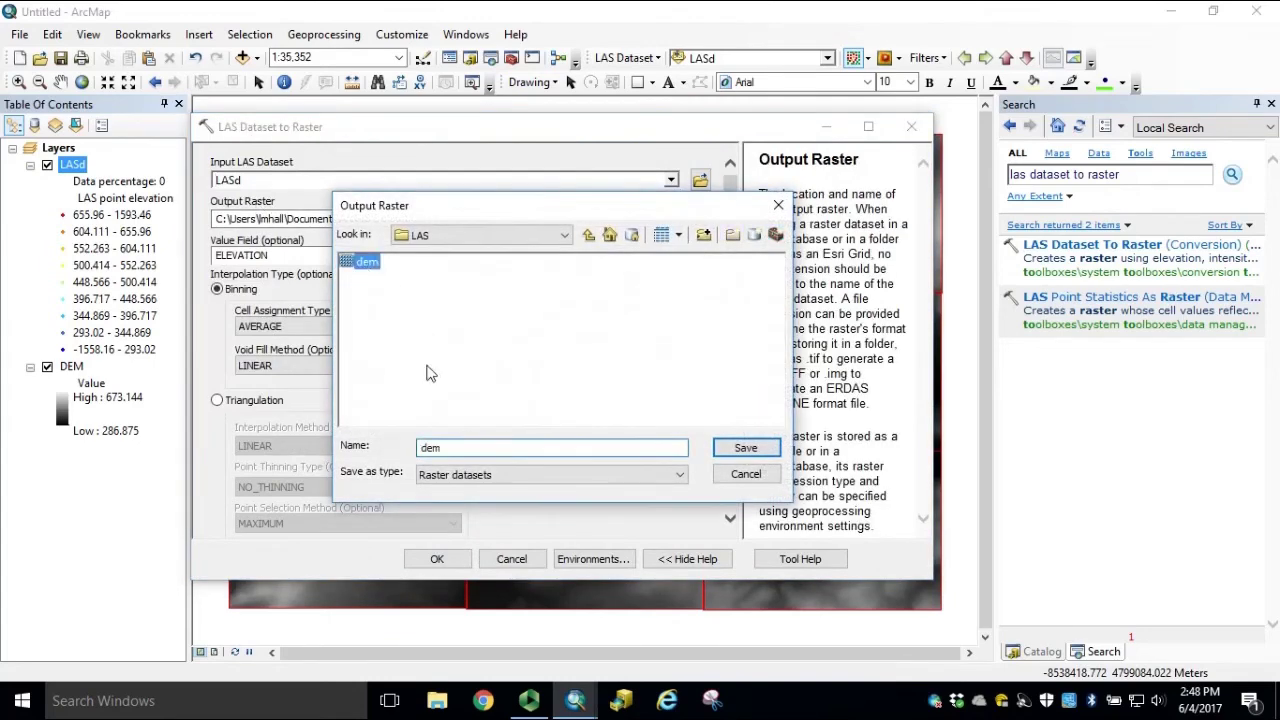
pyautogui.click(440, 449)
pyautogui.click(718, 452)
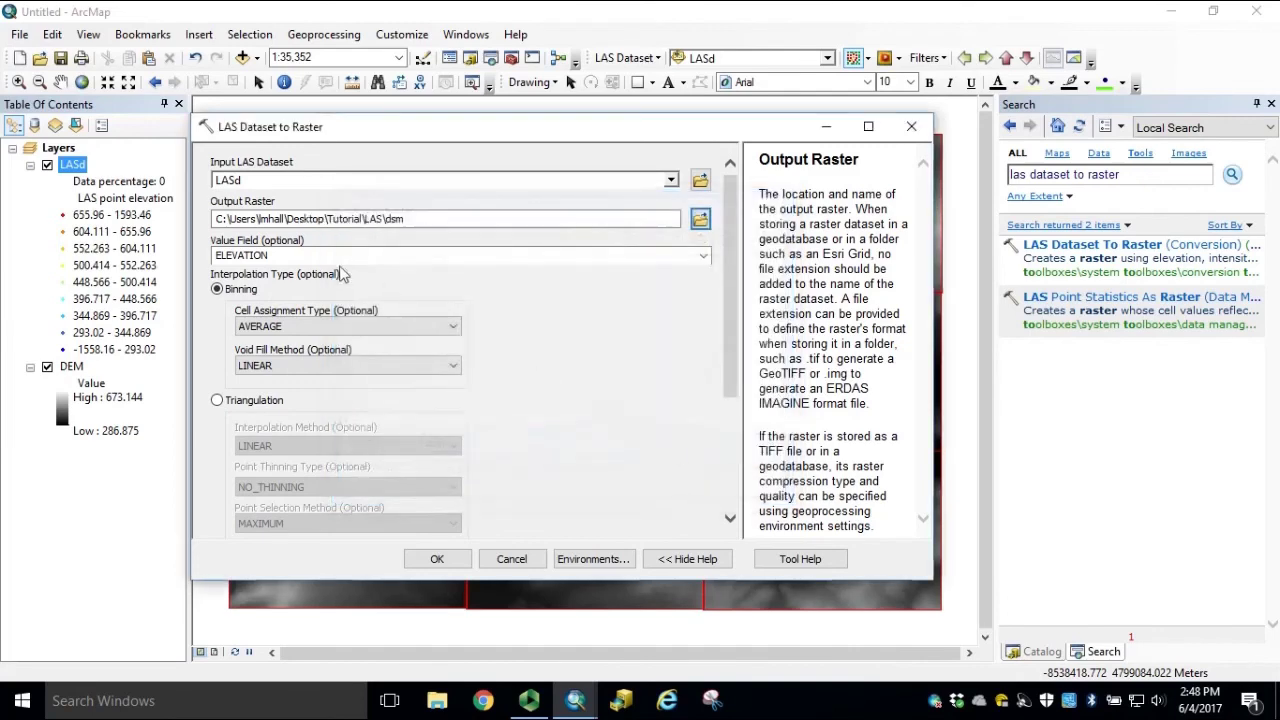
# Step: Switch interpolation to Triangulation and change the sampling value from 10 to 3.28084
pyautogui.click(237, 405)
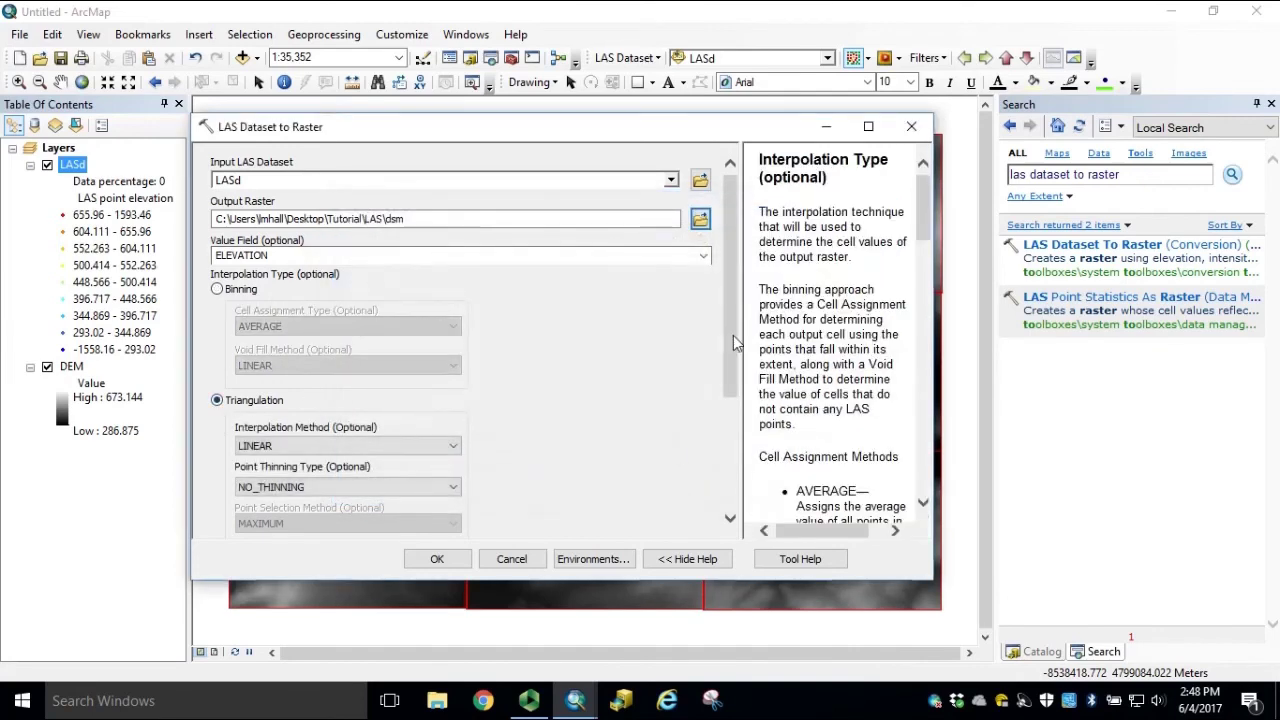
pyautogui.moveTo(733, 335); pyautogui.dragTo(738, 505)
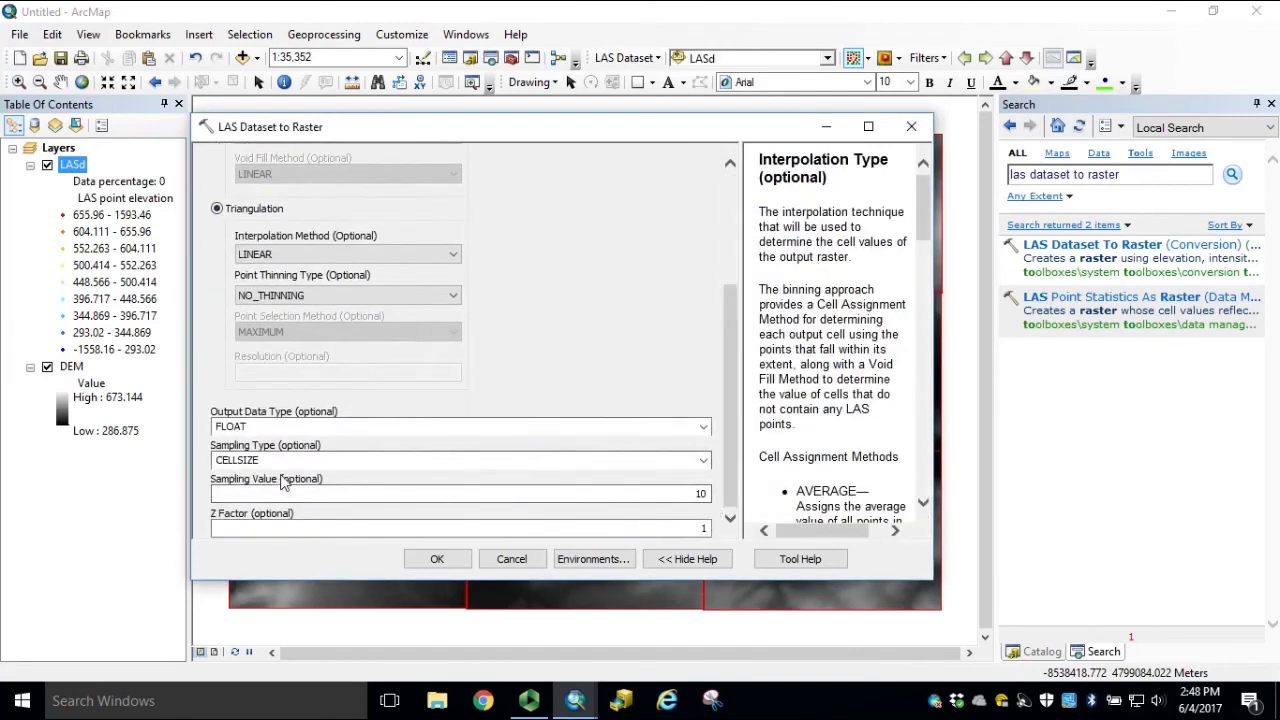
pyautogui.click(560, 493)
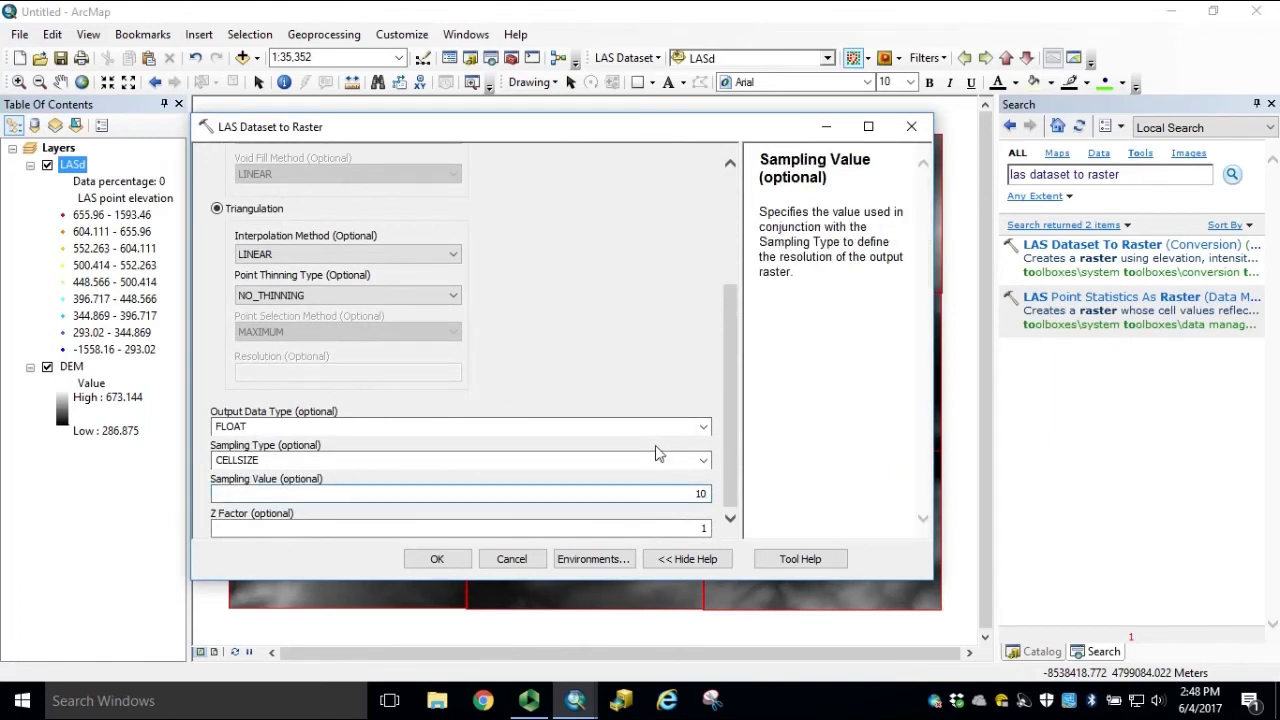
pyautogui.doubleClick(665, 495)
pyautogui.write('3.28084')
pyautogui.click(680, 533)
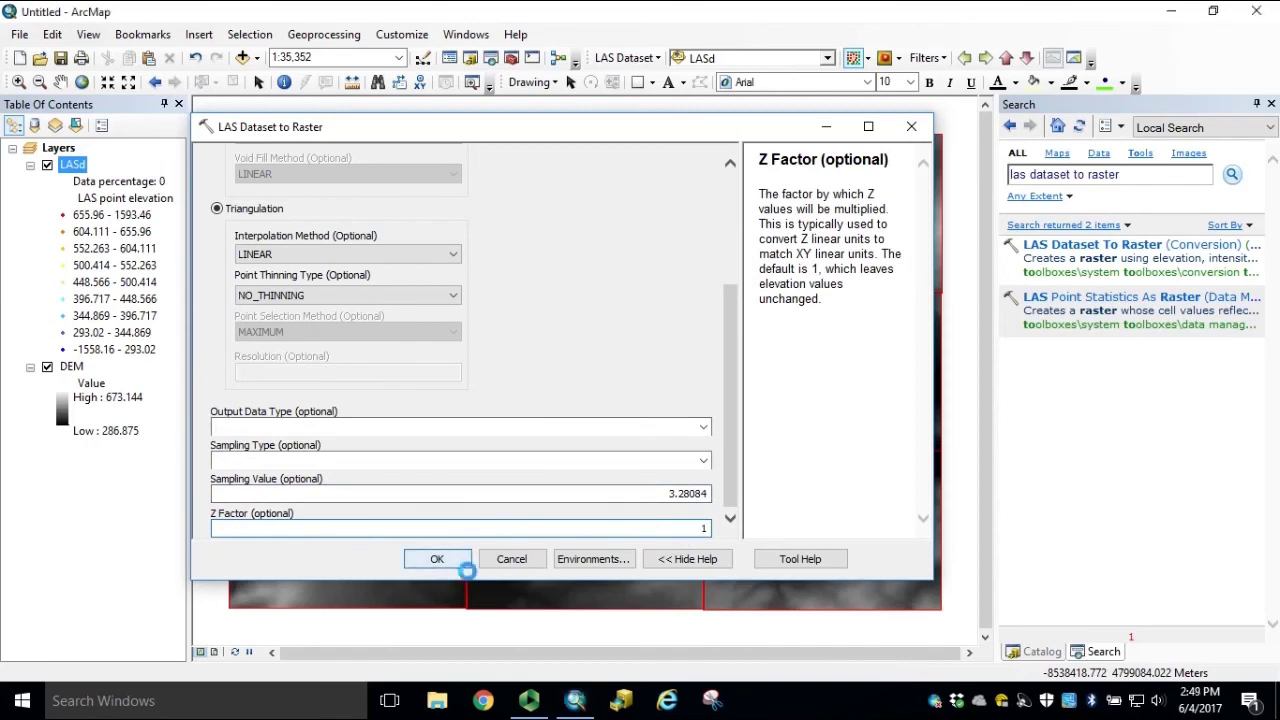
# Step: Run the tool to add the dsm raster above the DEM, then uncheck the LASd layer
pyautogui.click(437, 559)
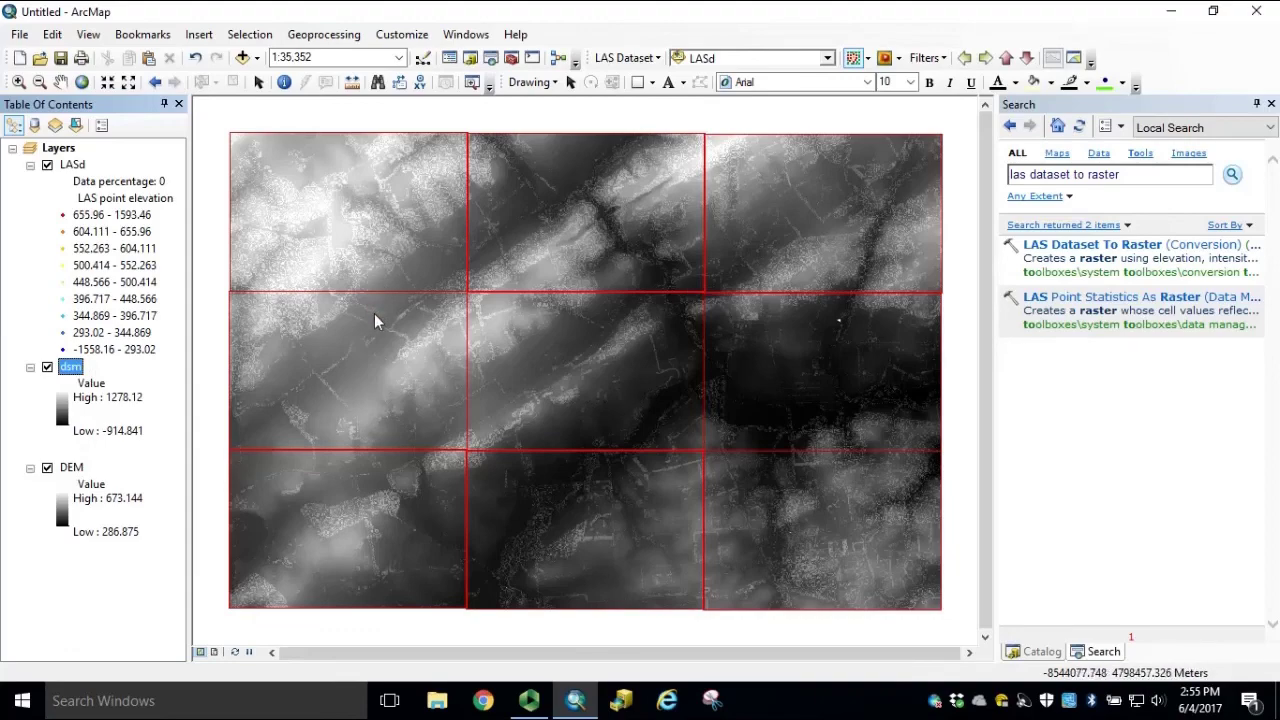
pyautogui.click(47, 165)
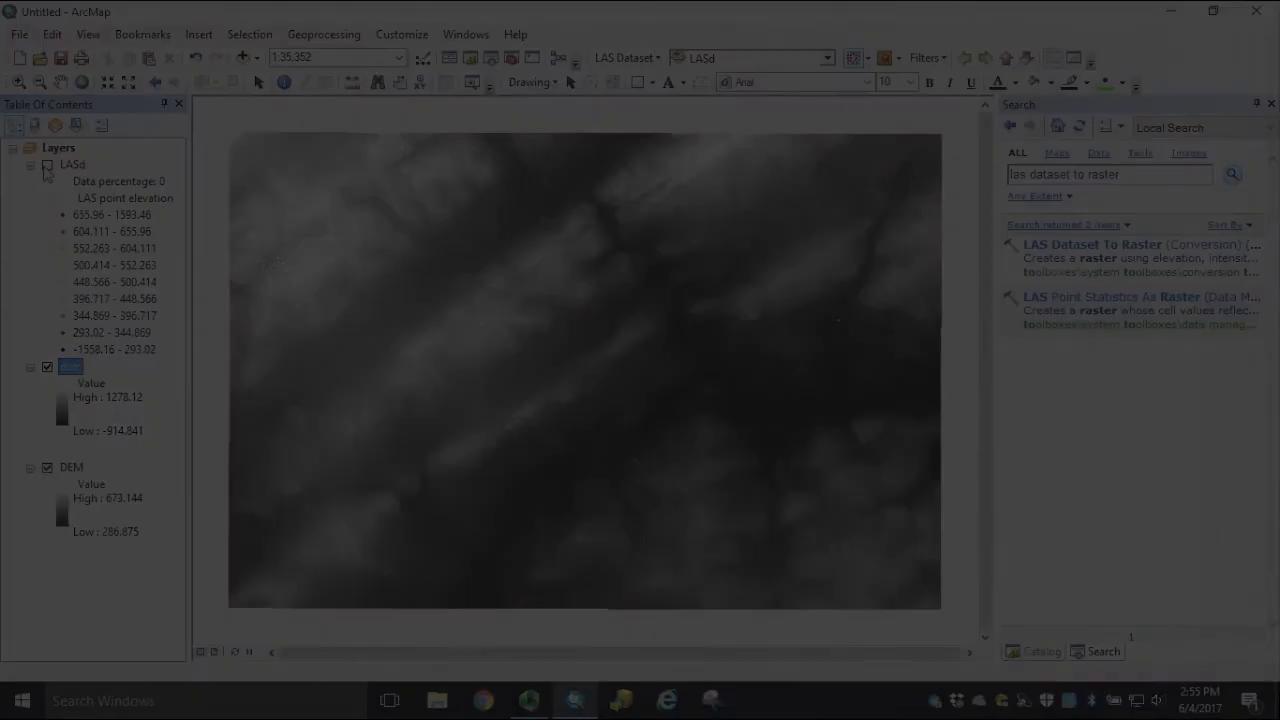